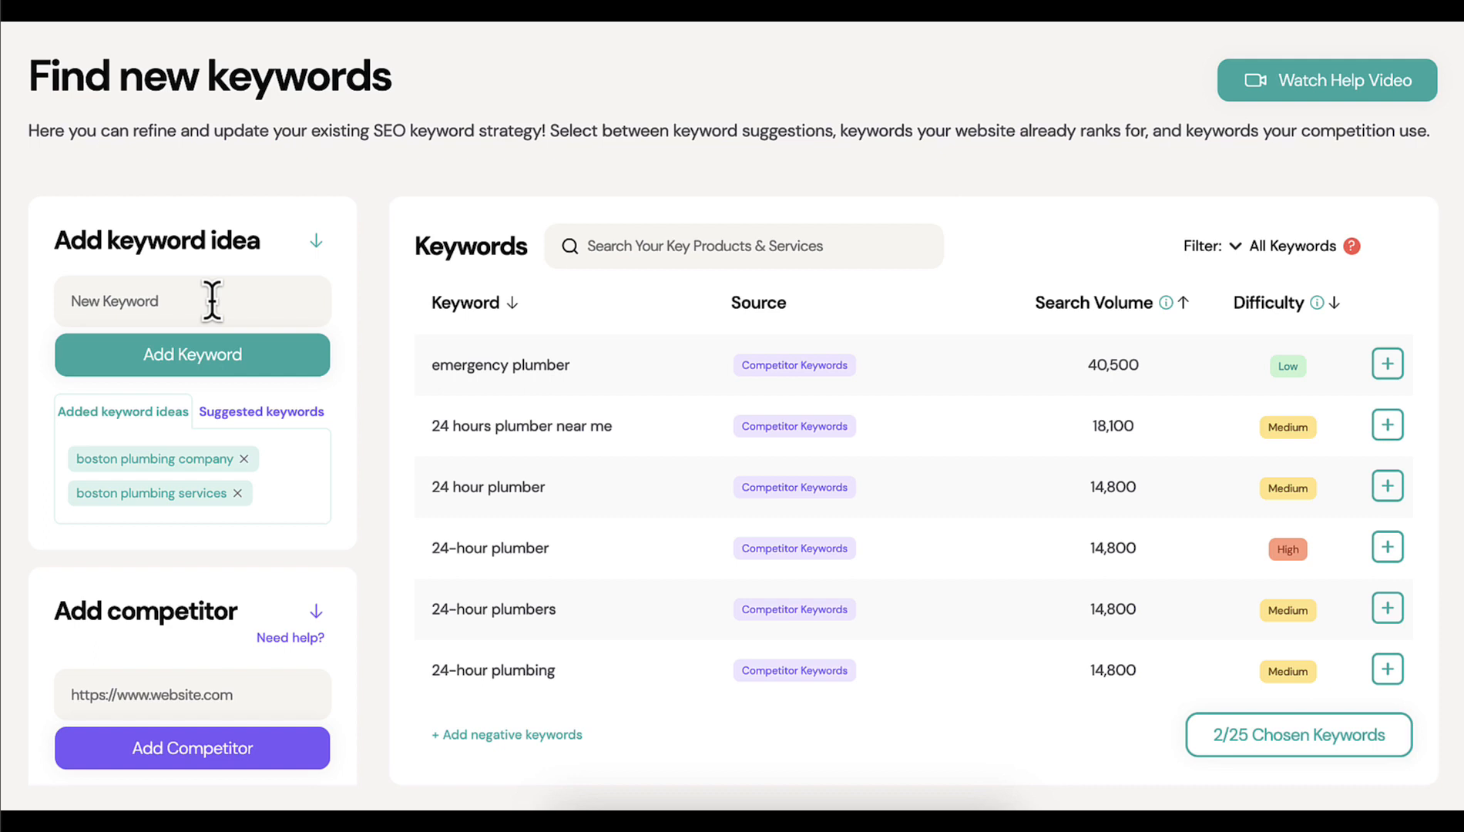
Expand the full list of suggested keywords and add "plumber boston" as a keyword idea.
mouse_move(244, 414)
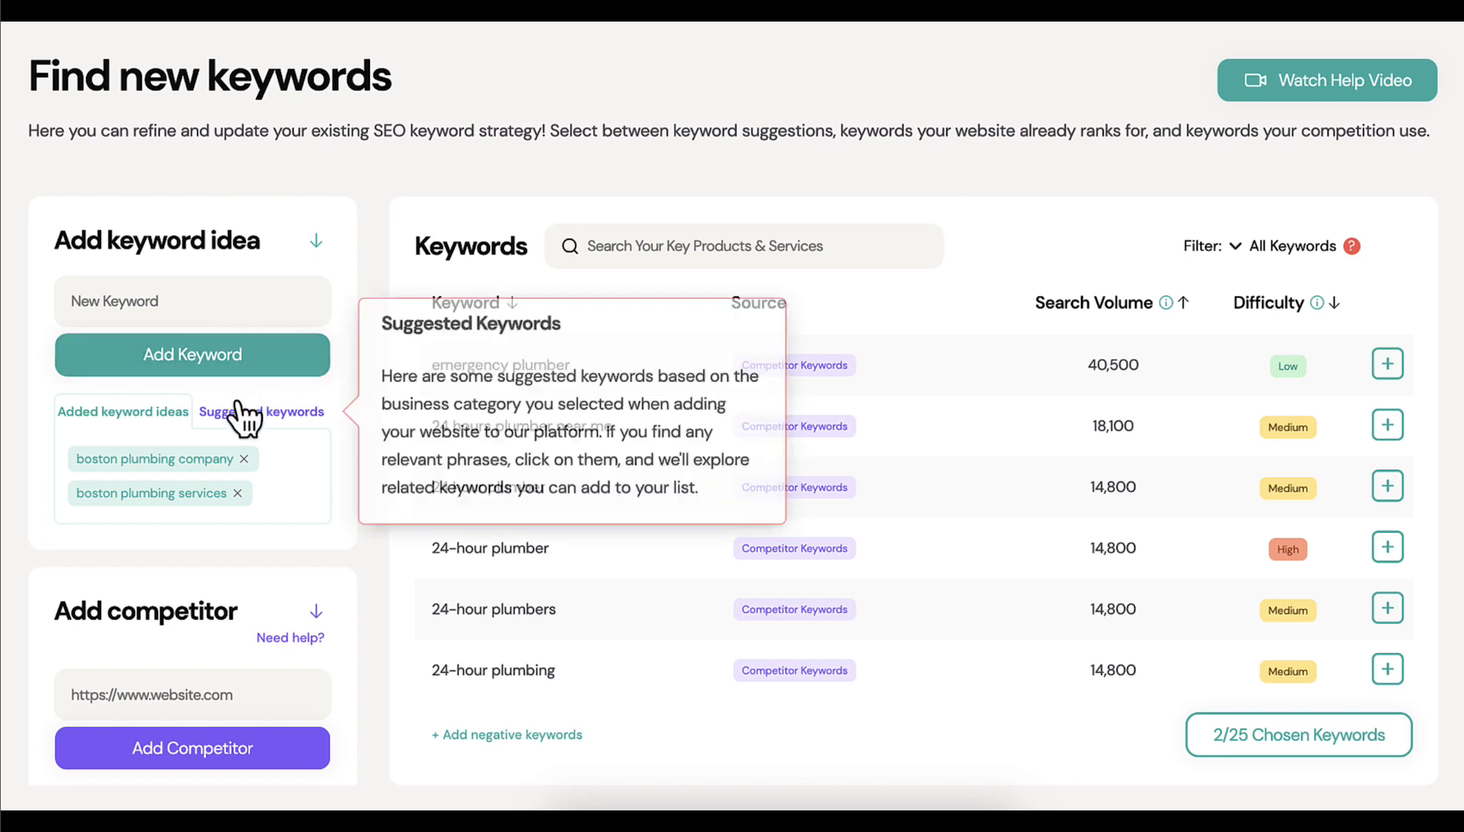
click(243, 414)
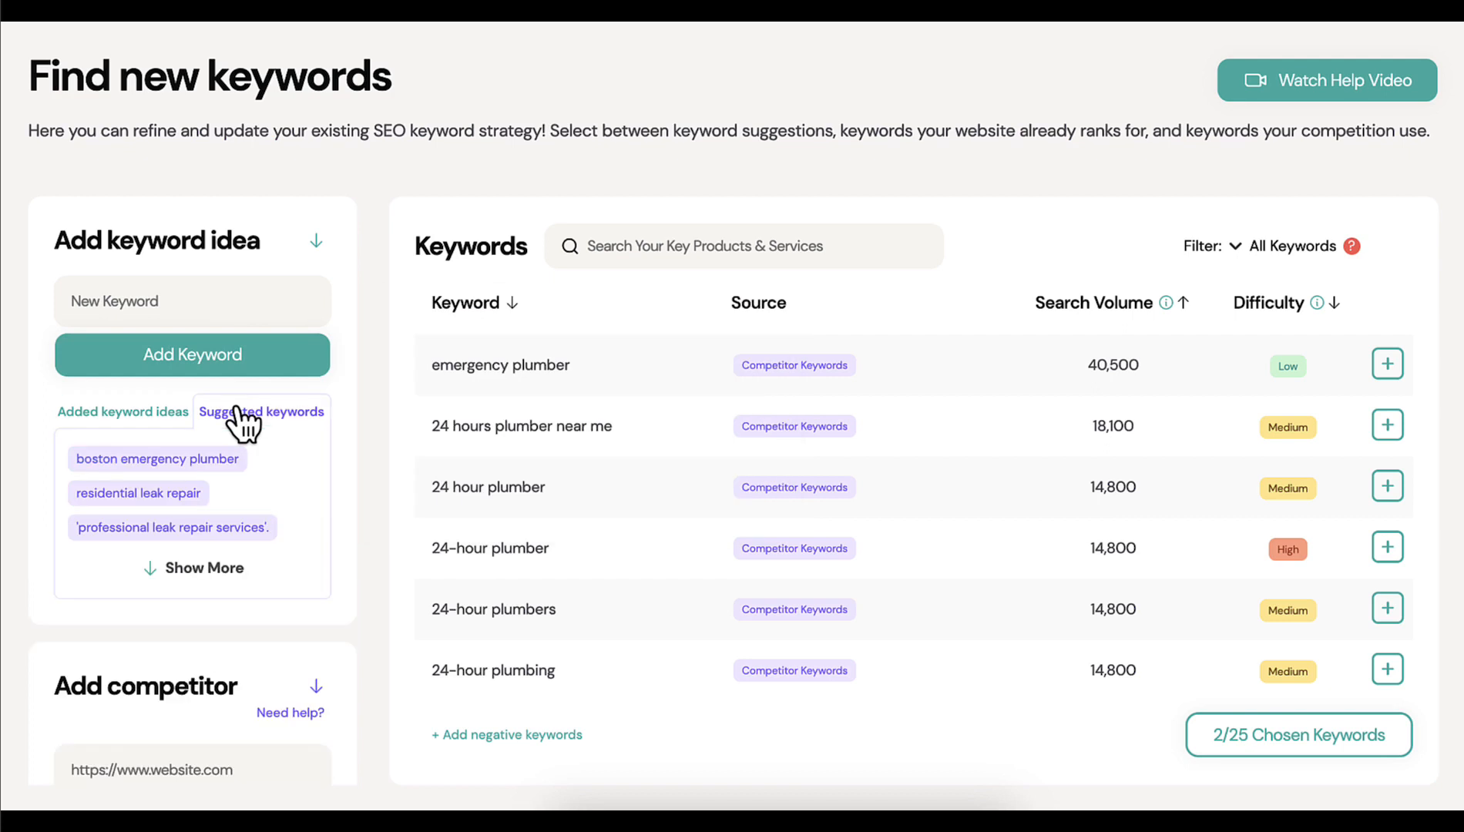
click(197, 571)
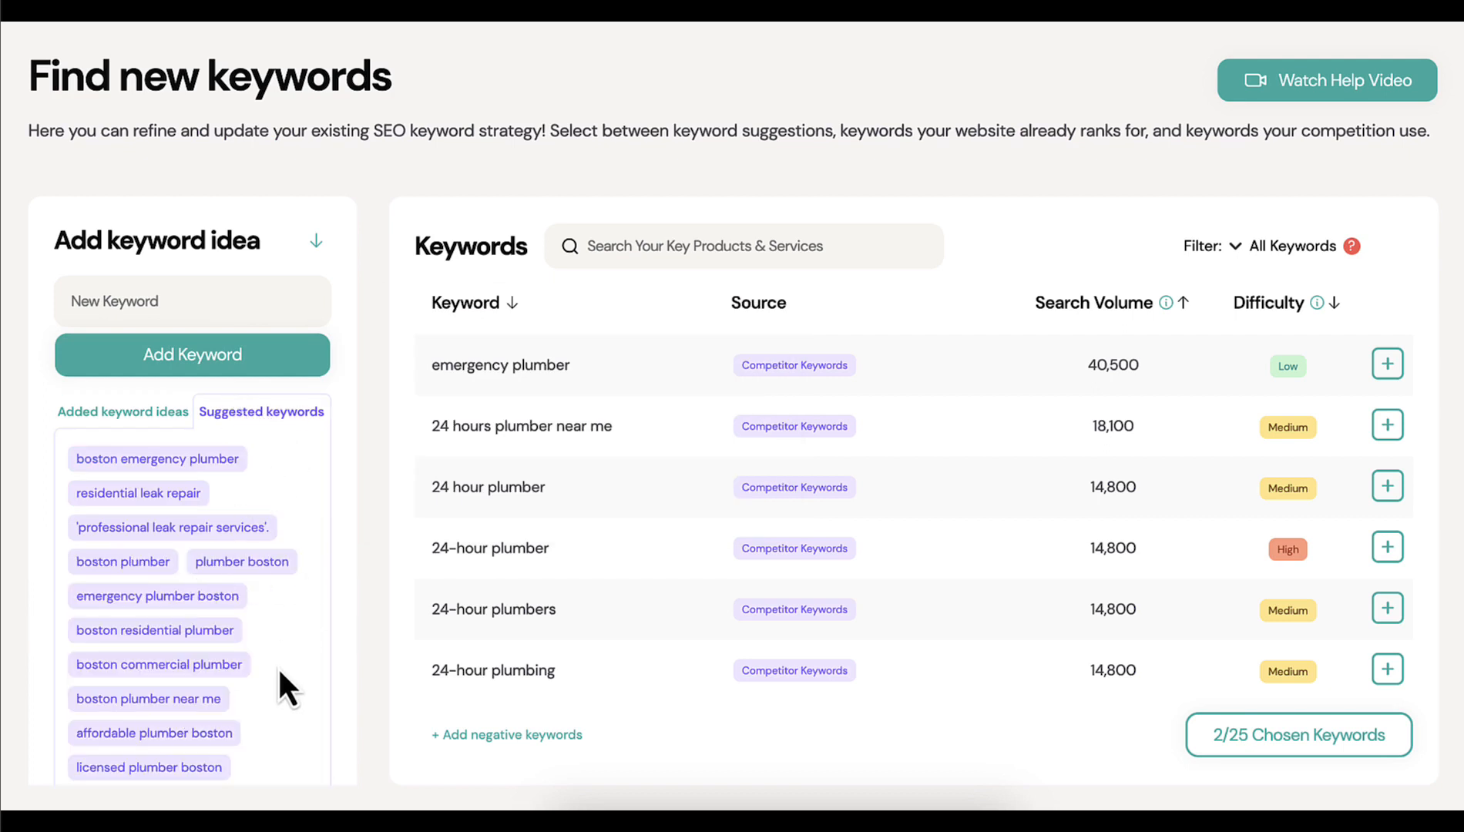
scroll(278, 666, down, 2)
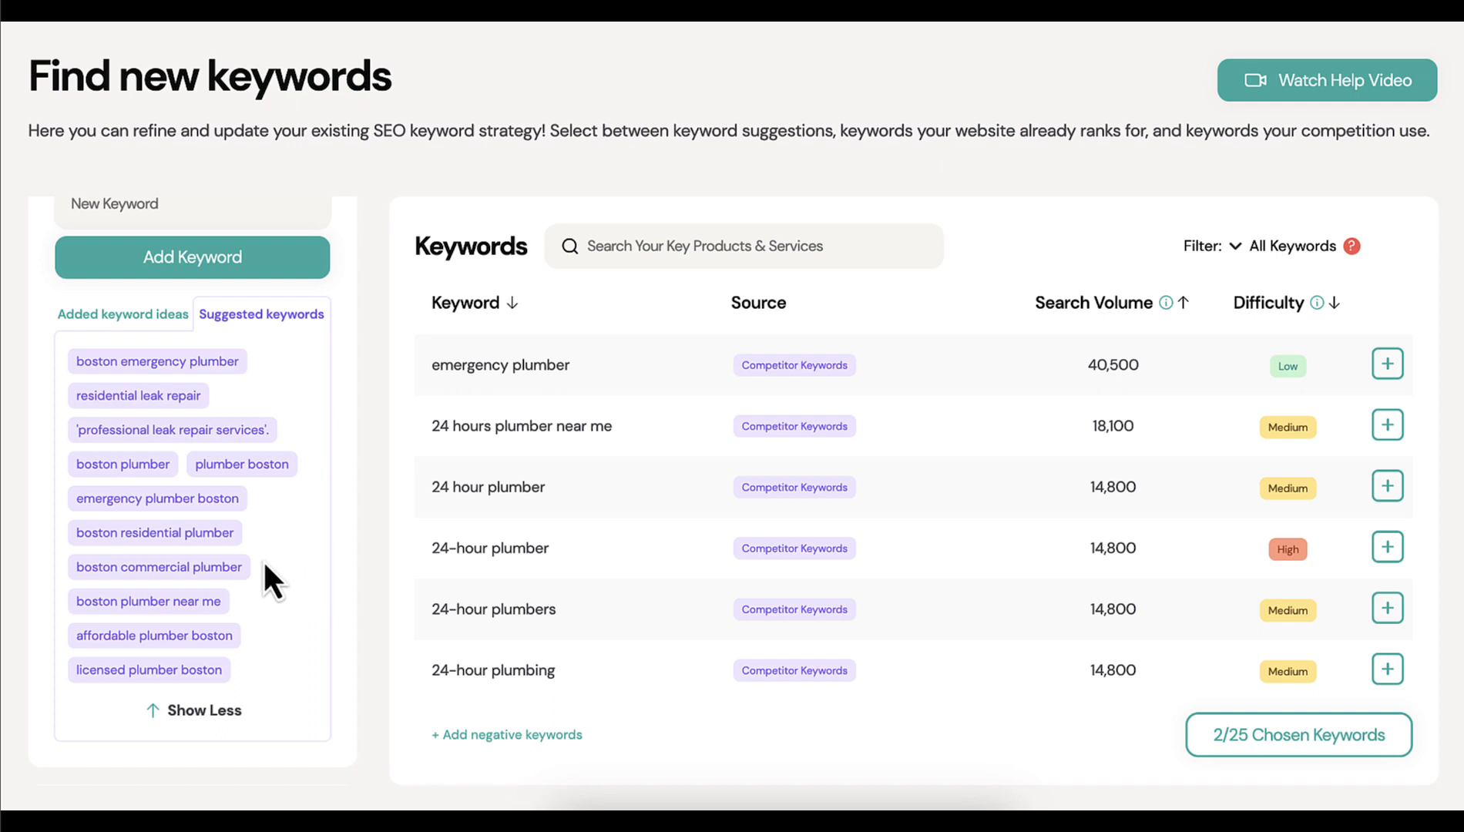
click(245, 466)
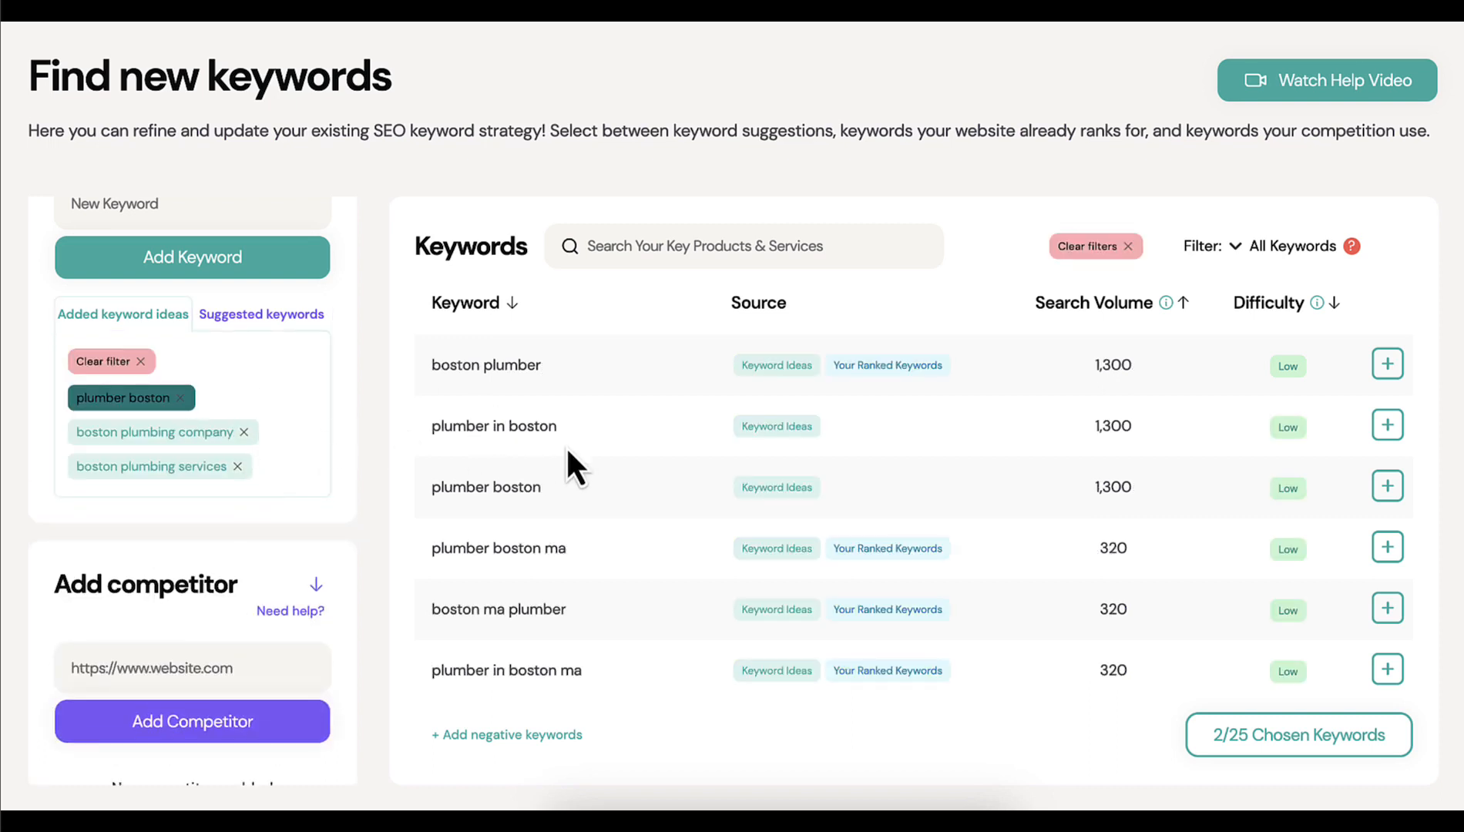
Choose the keywords "boston plumber" and "plumber boston ma" from the list related to plumber boston.
scroll(565, 444, down, 1)
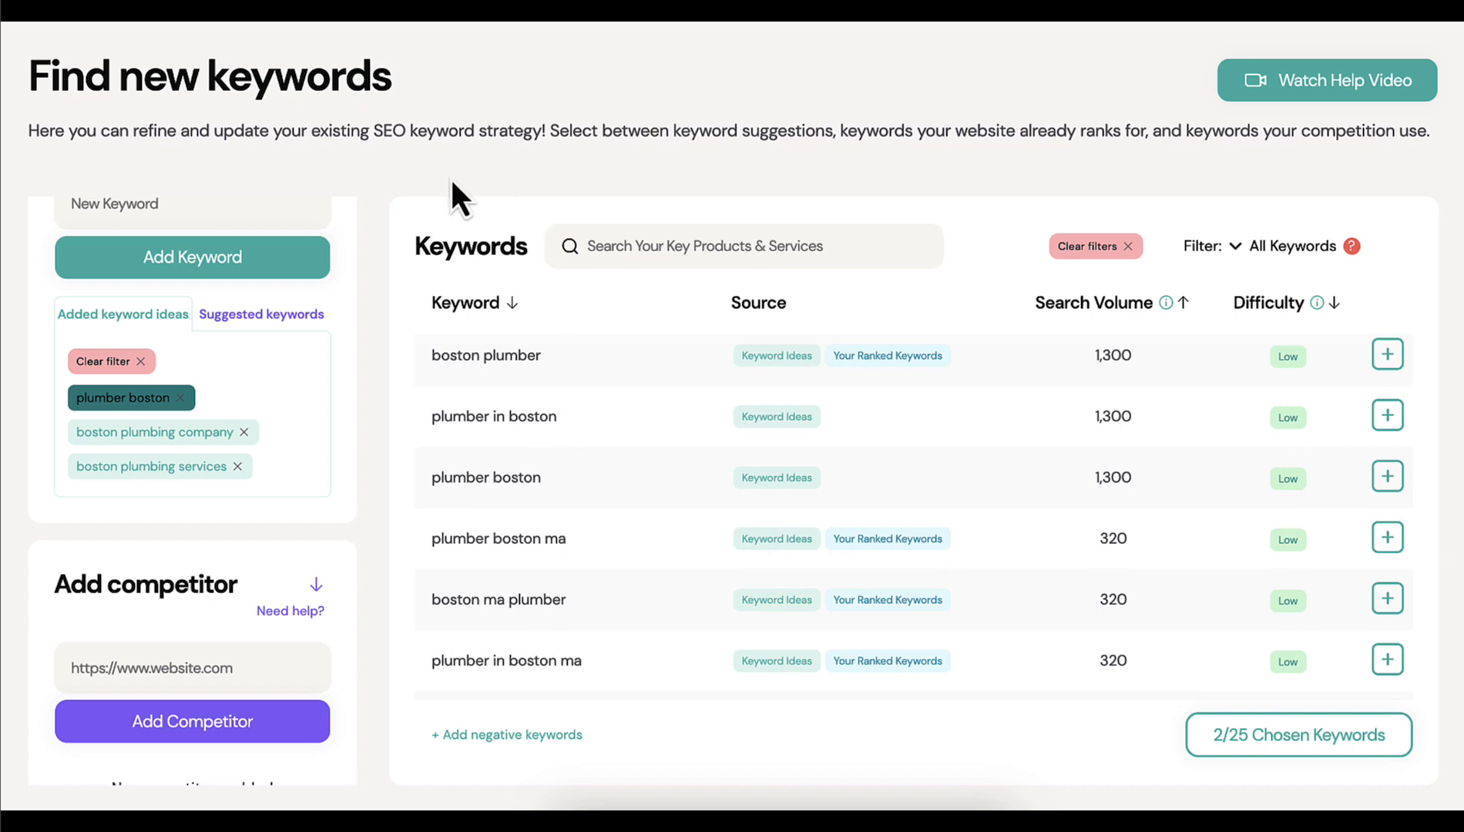
scroll(616, 459, up, 1)
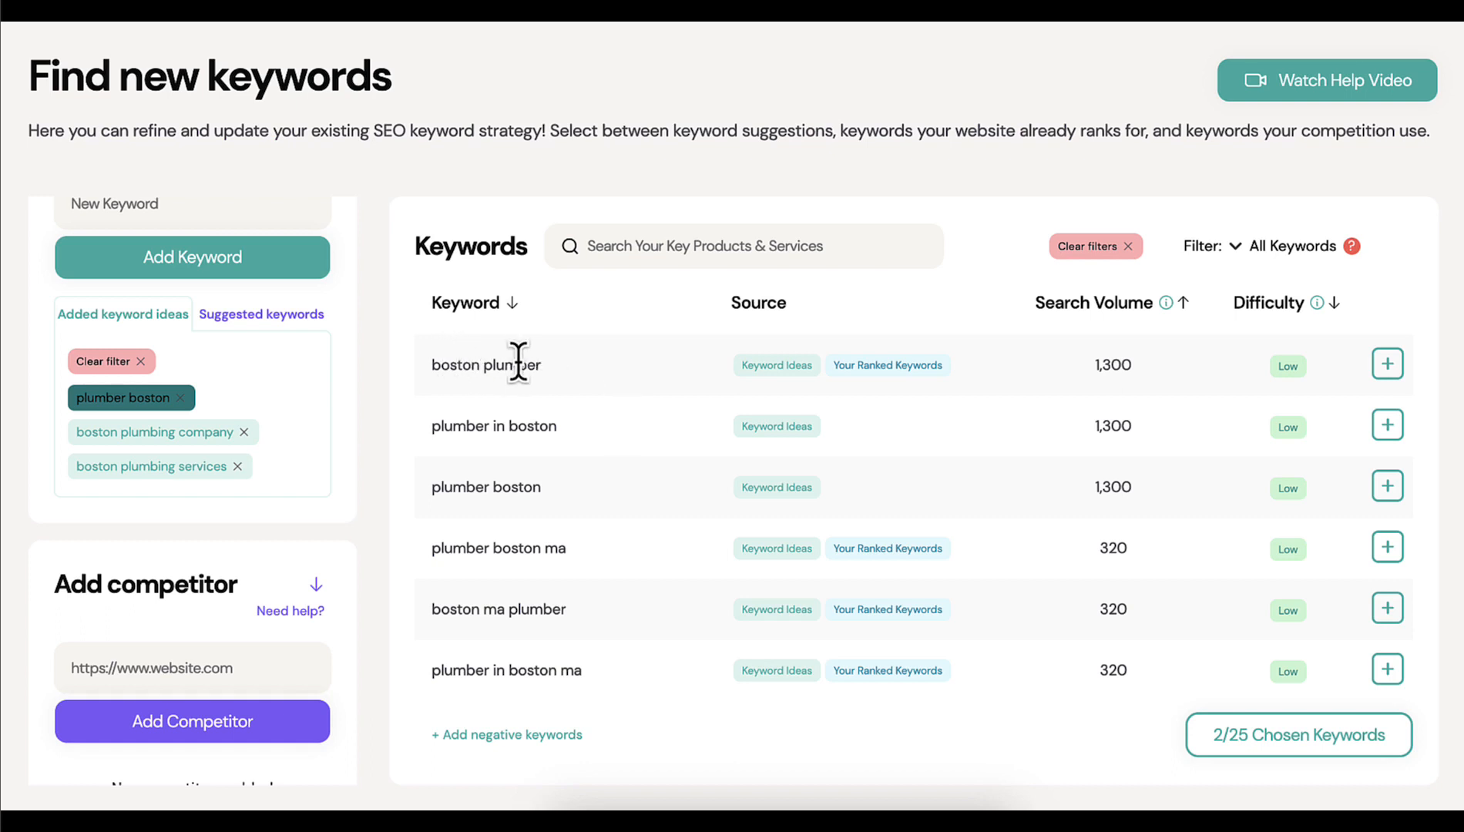
scroll(597, 513, down, 4)
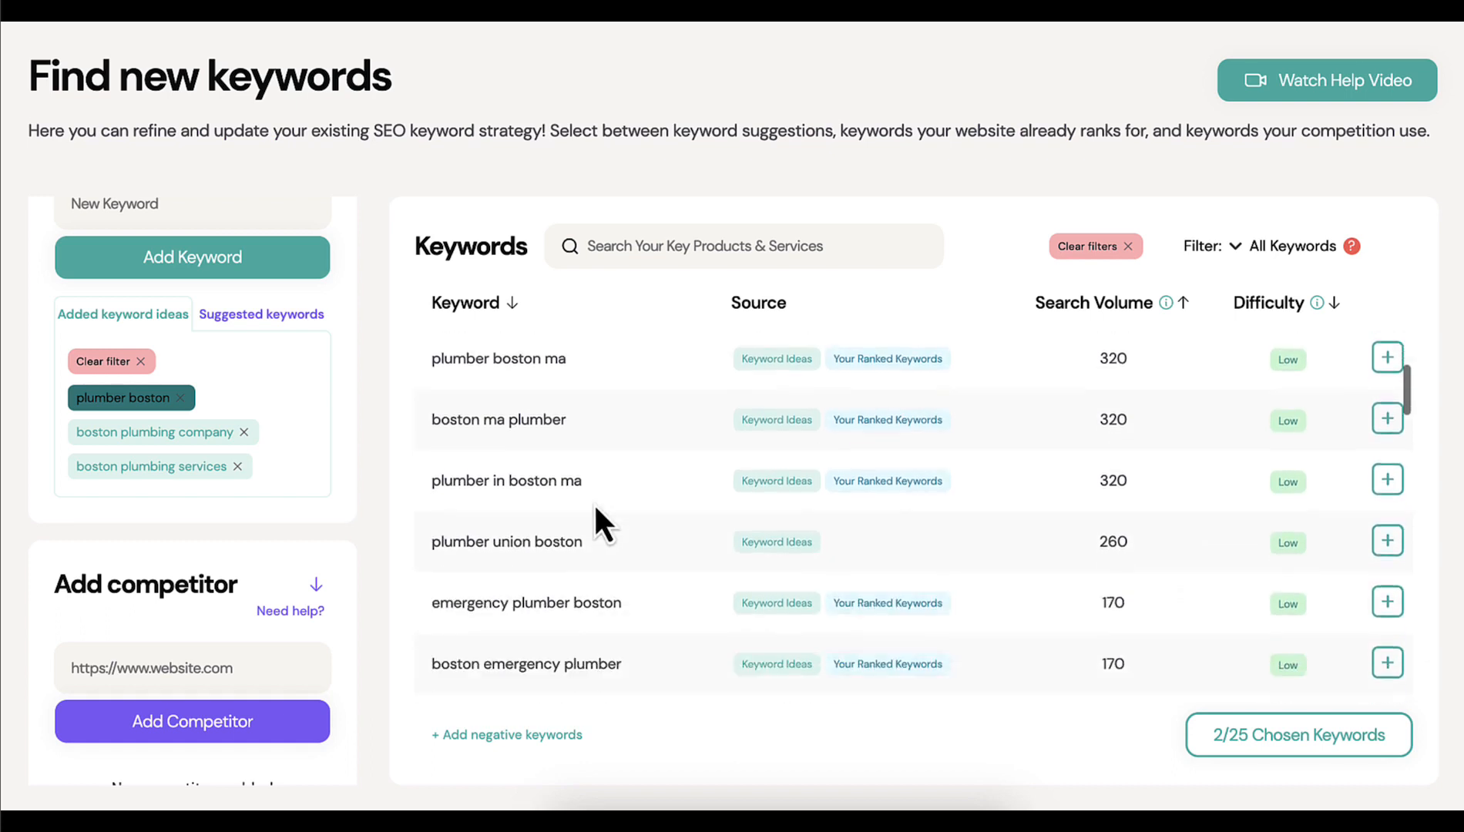
scroll(595, 508, up, 4)
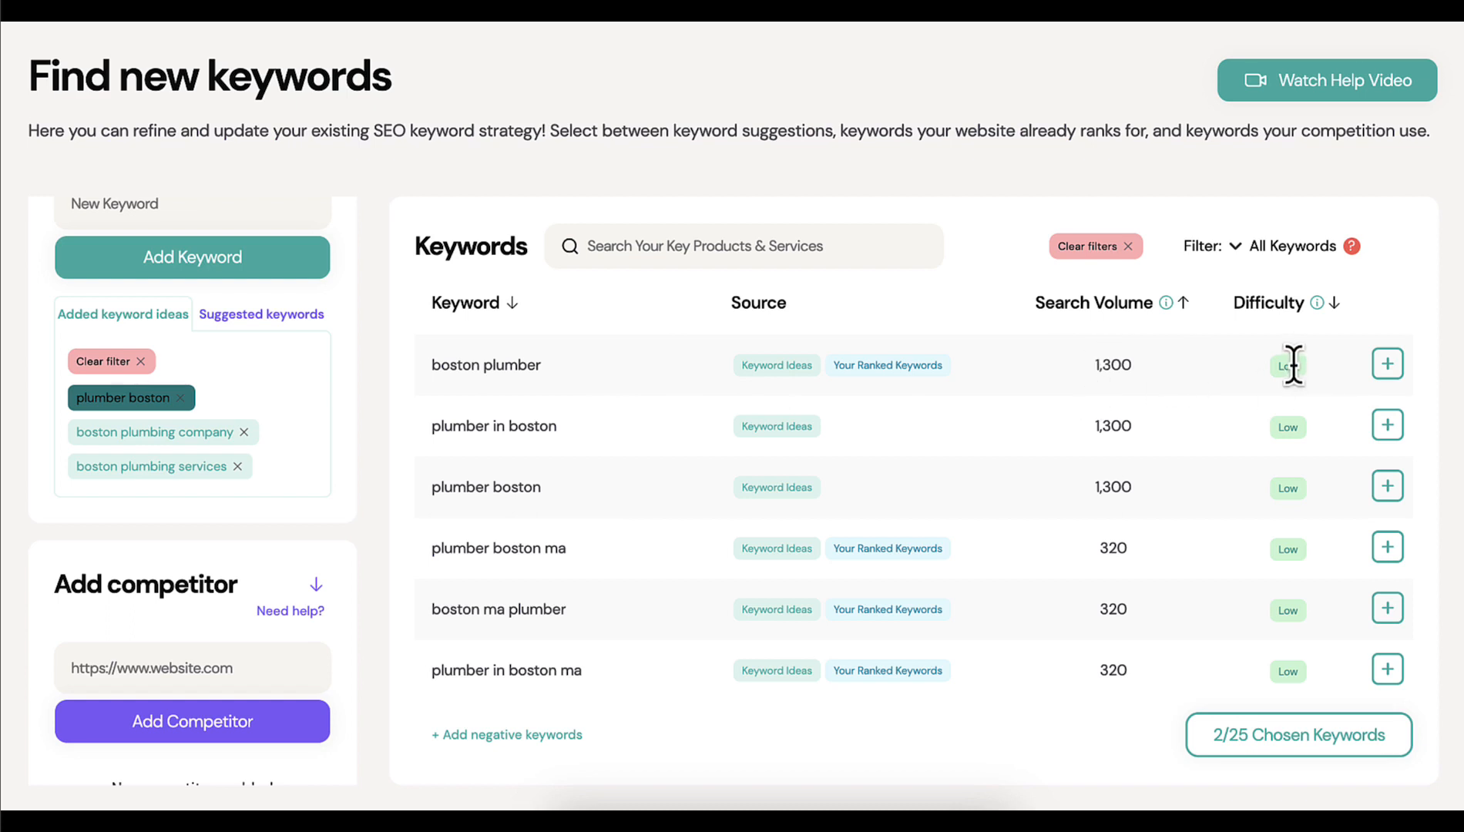
click(1388, 365)
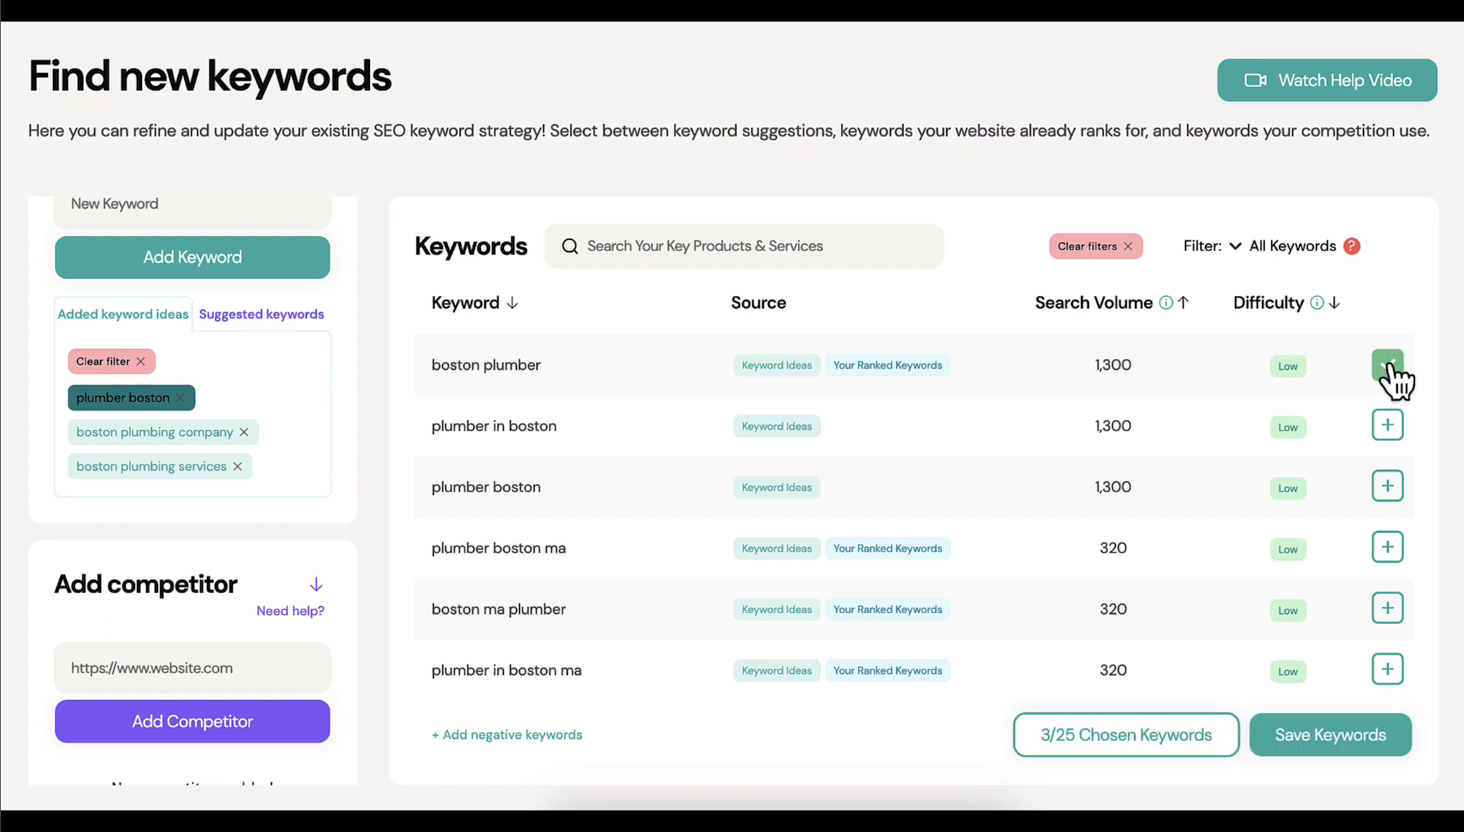
scroll(1215, 465, down, 3)
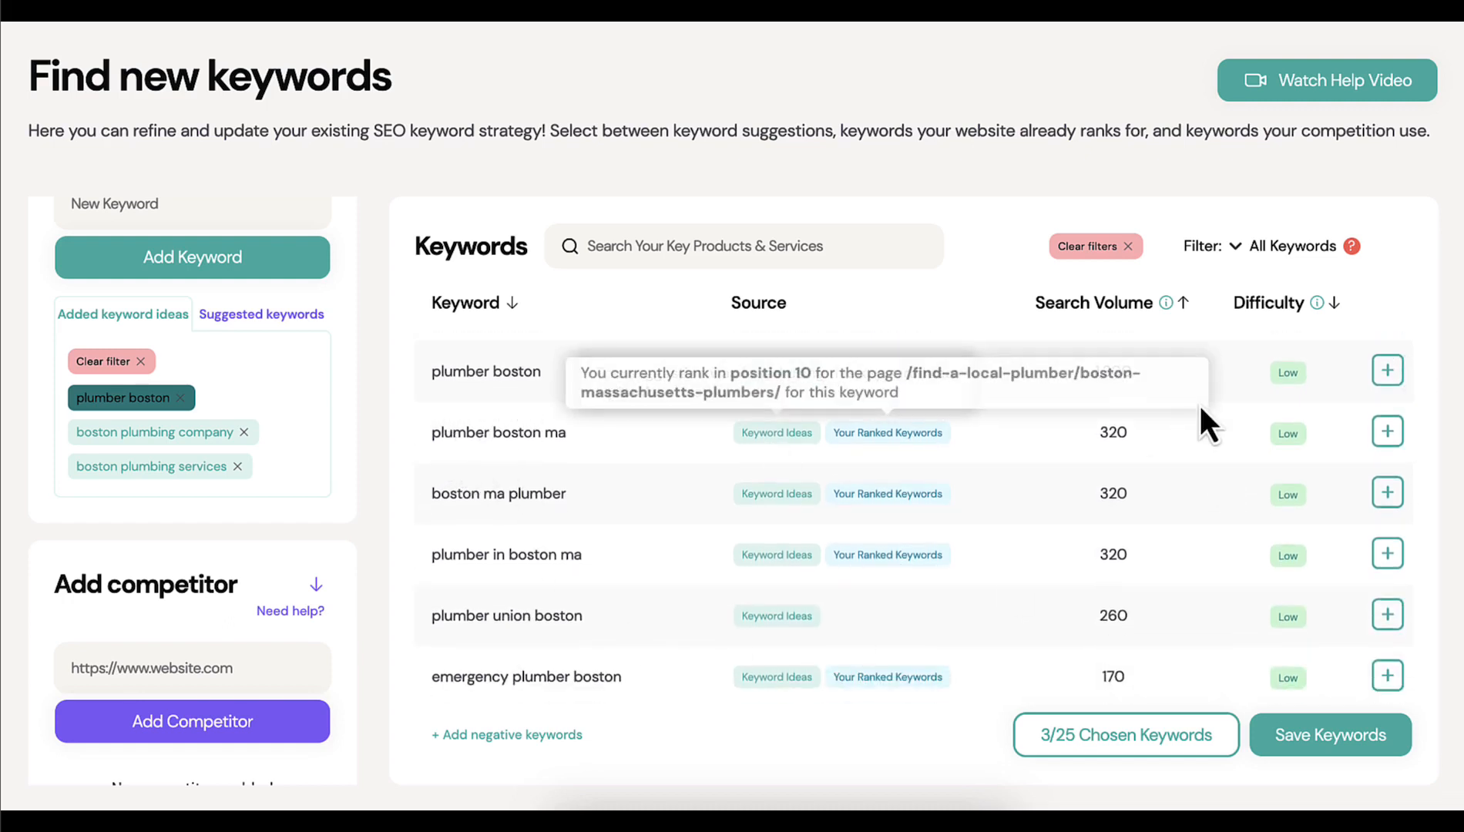
click(1386, 438)
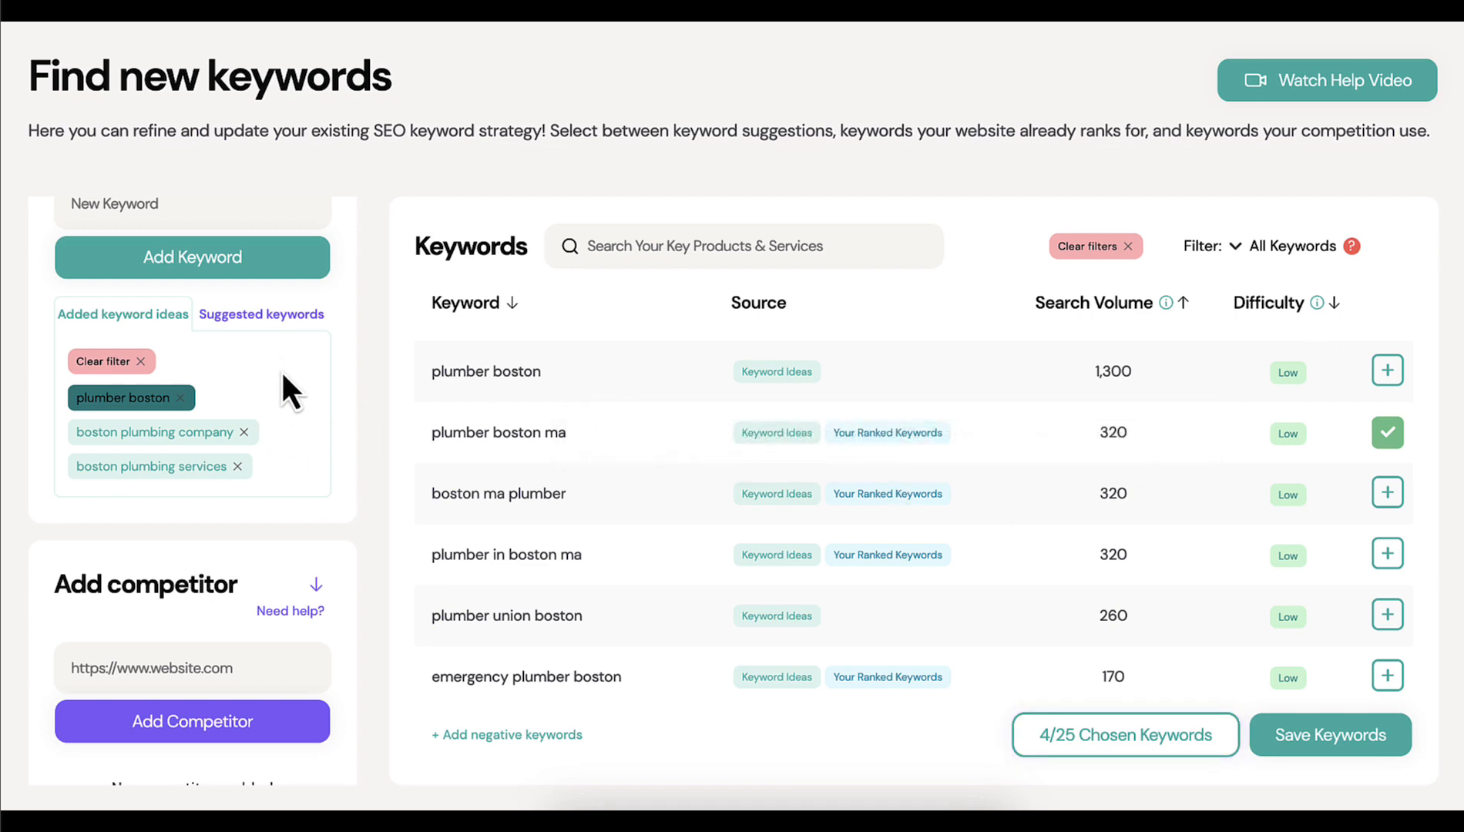
scroll(278, 416, up, 1)
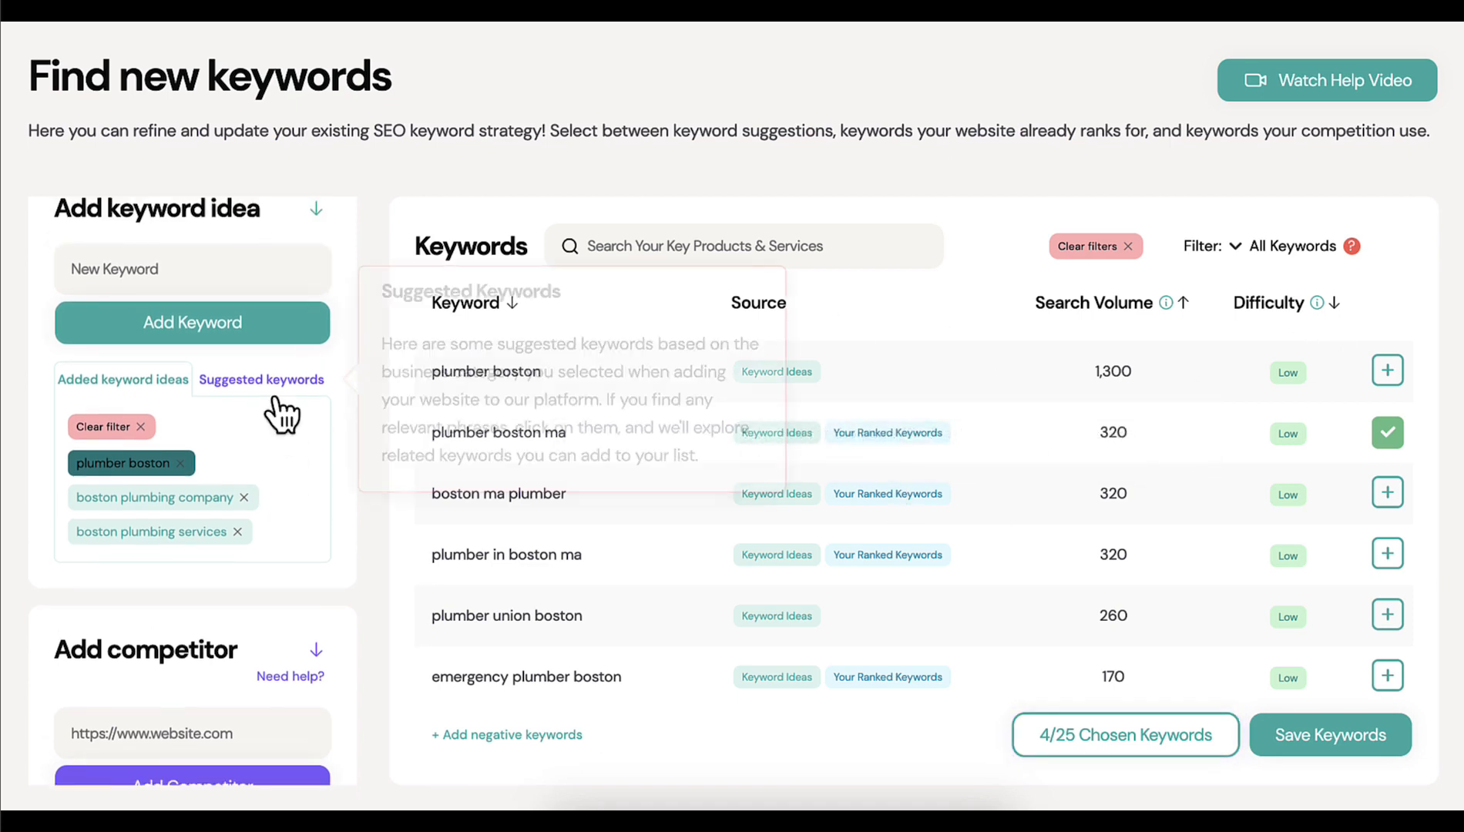
click(249, 379)
click(114, 382)
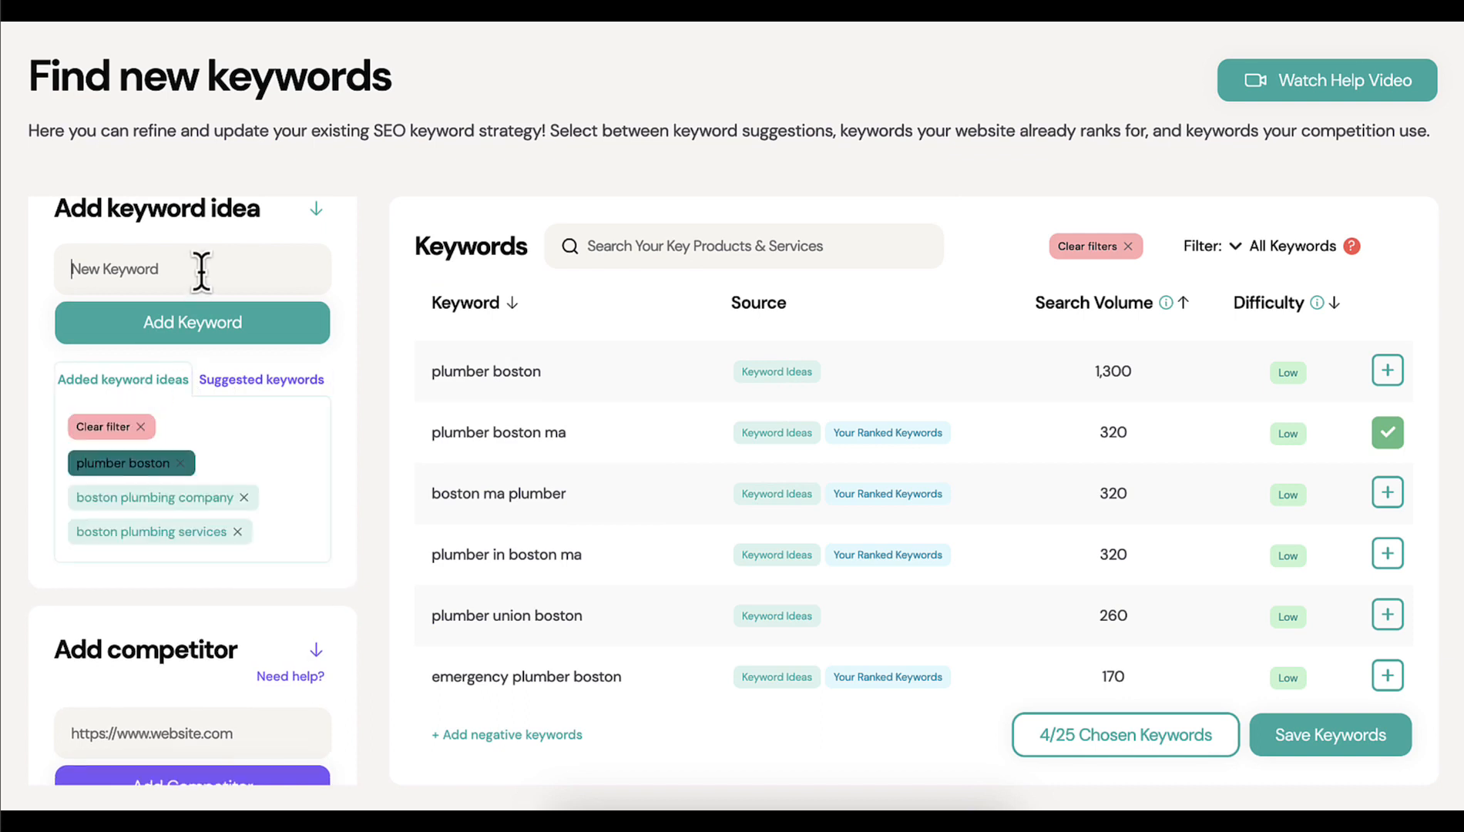
Add bostonsplumber.com as a competitor from the suggested potential competitors and close the suggestions.
scroll(371, 319, down, 2)
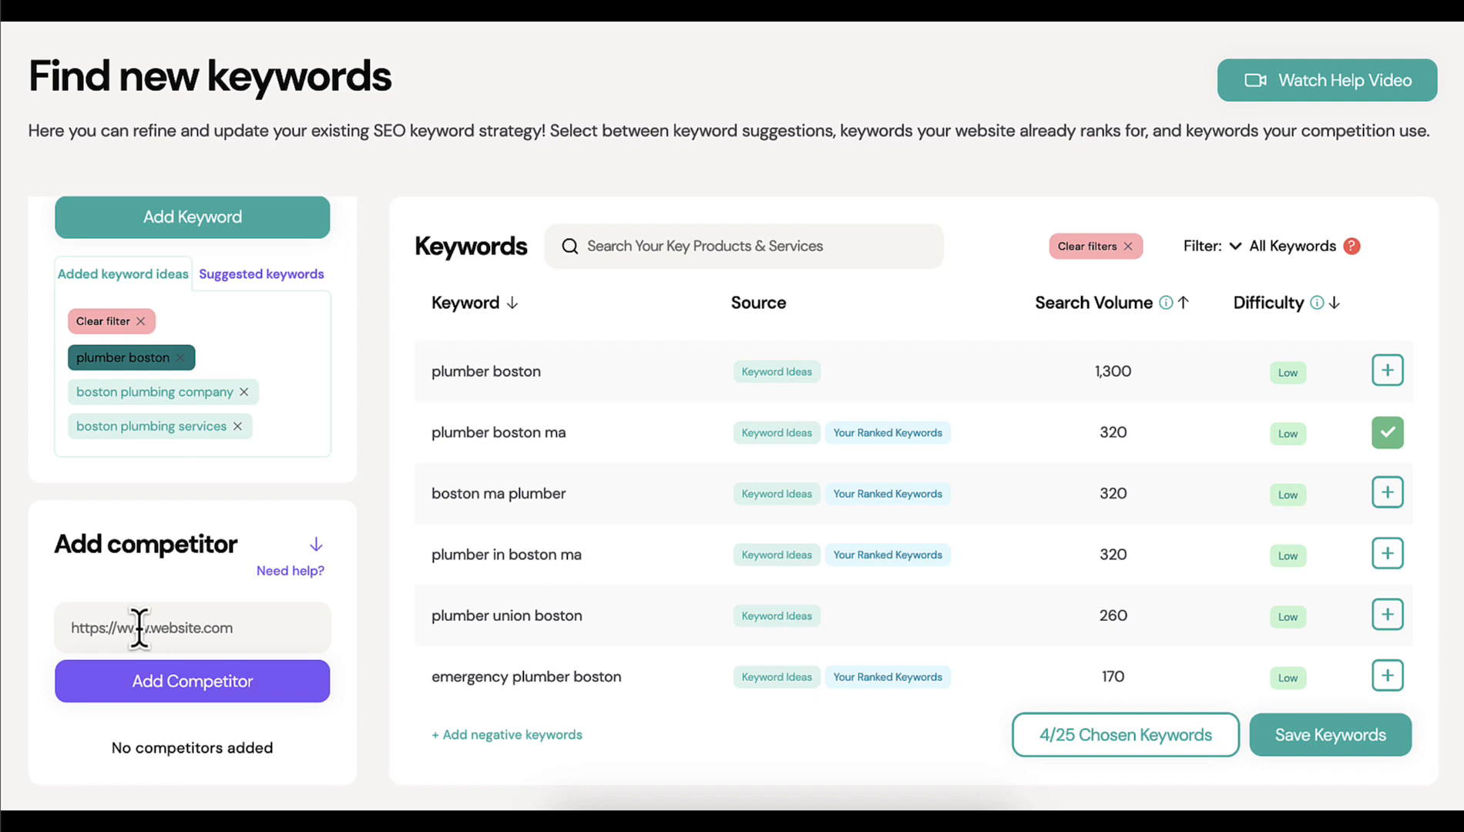
click(297, 572)
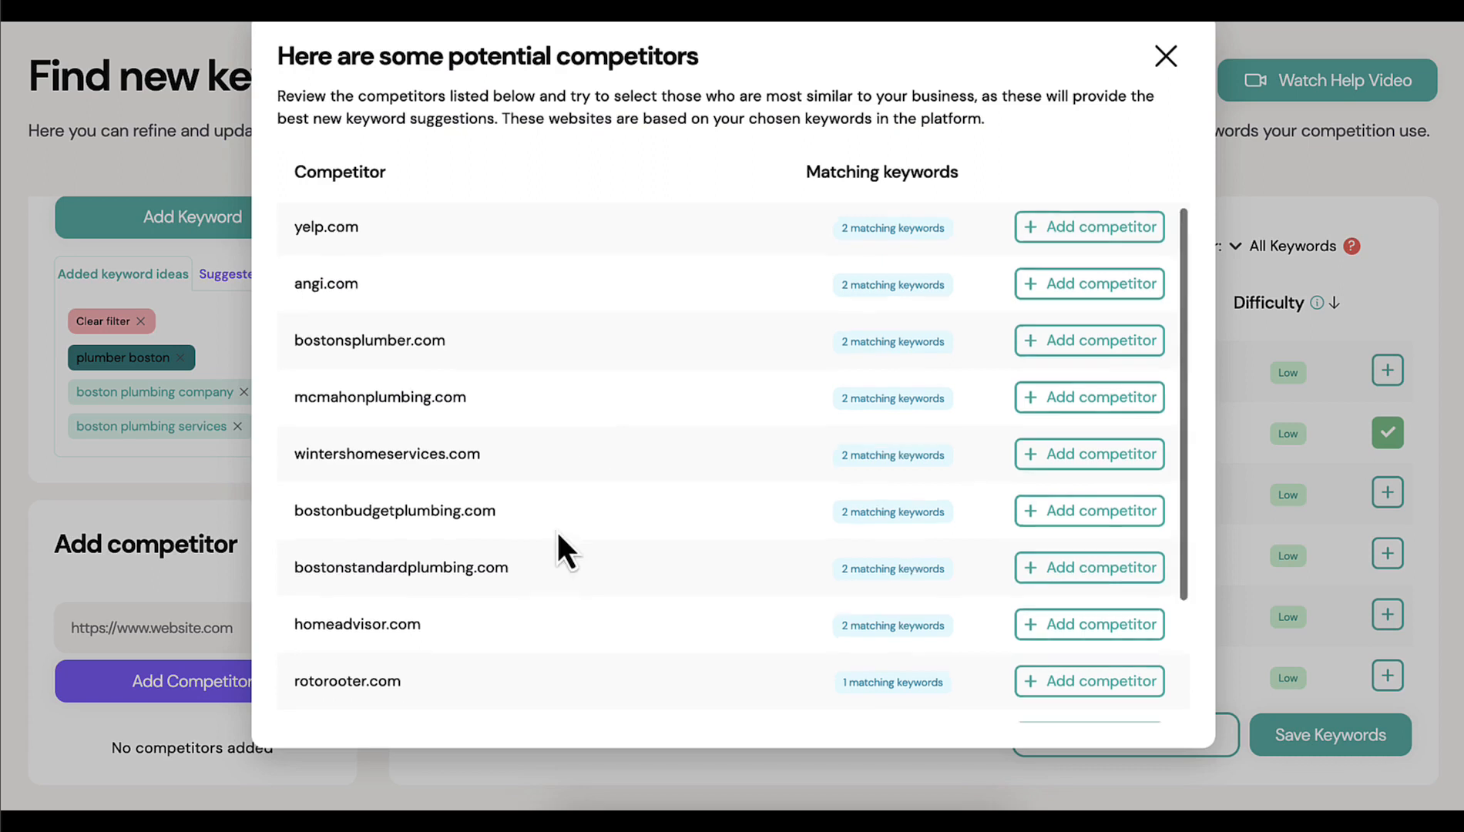
scroll(558, 535, down, 1)
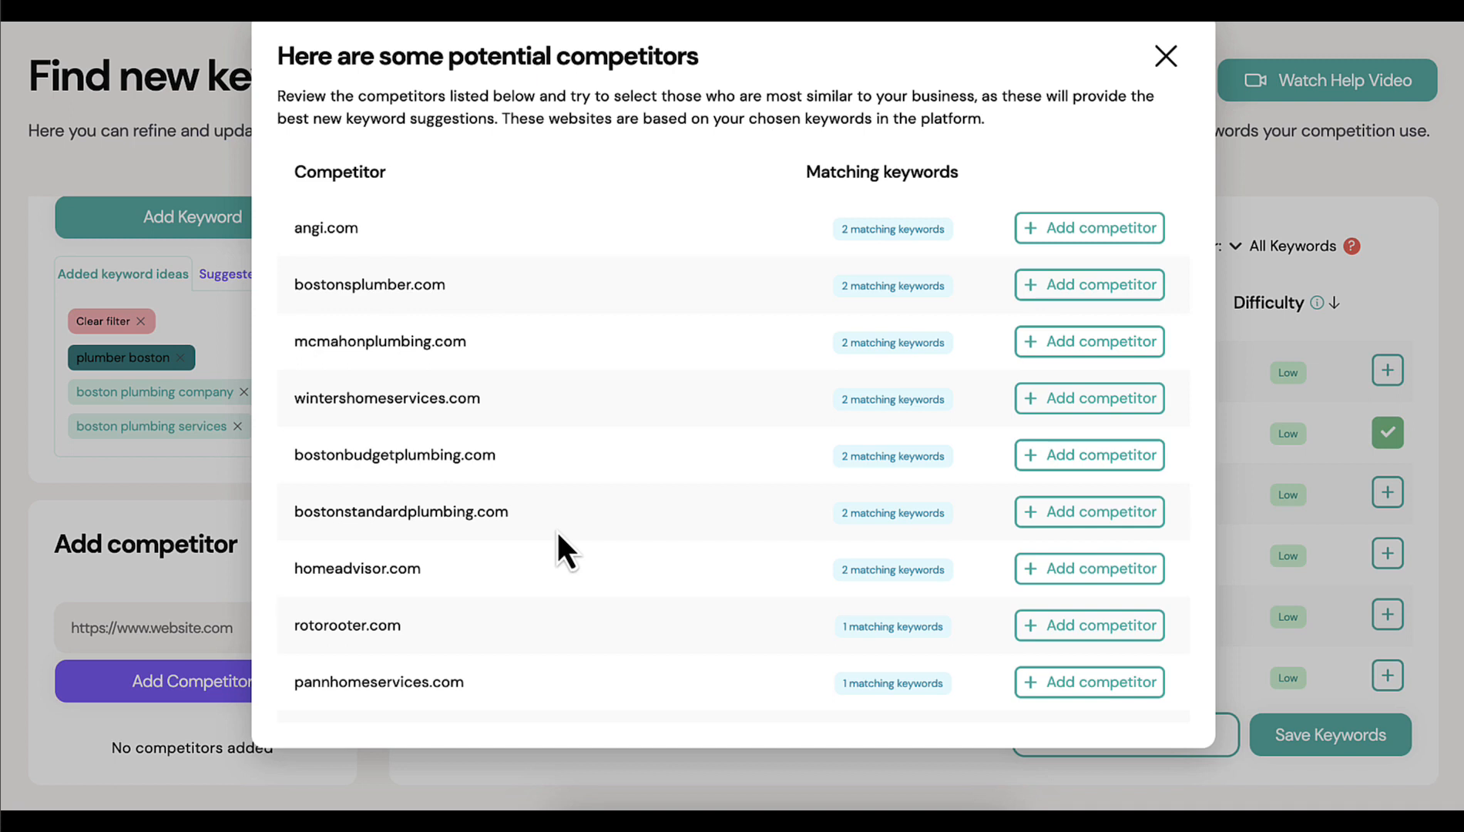
scroll(555, 530, up, 1)
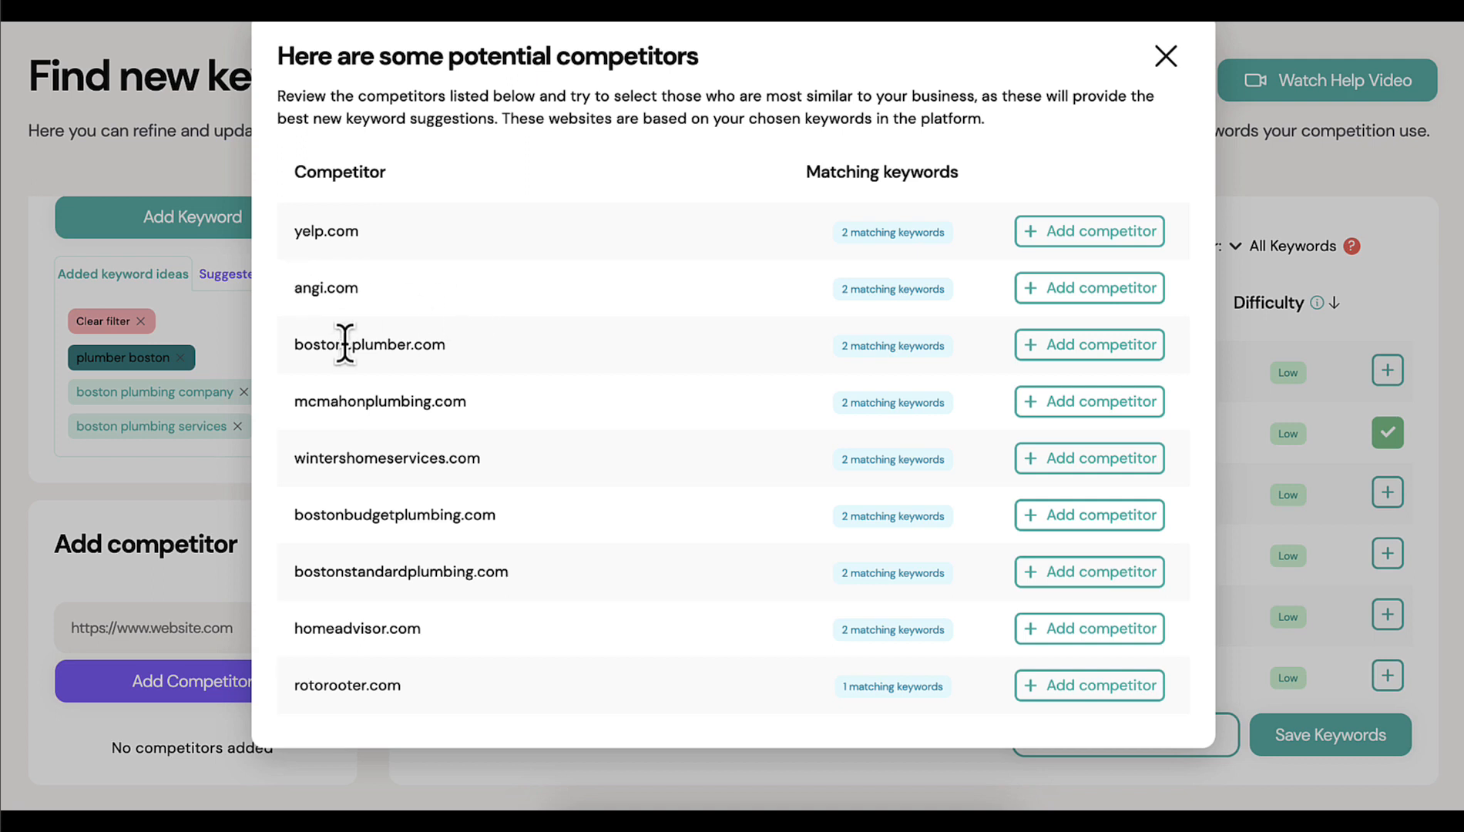
click(1052, 349)
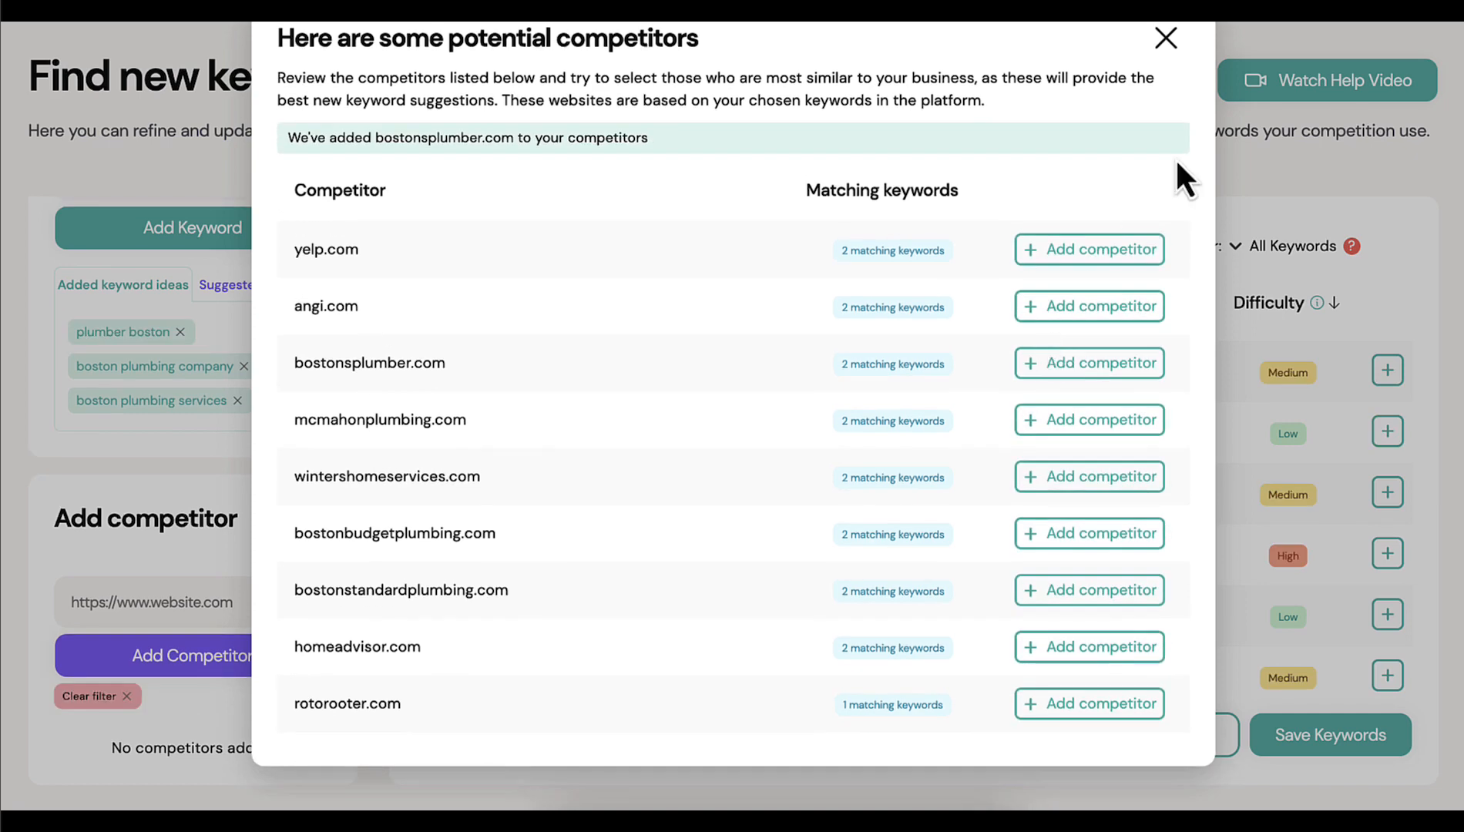
click(1167, 52)
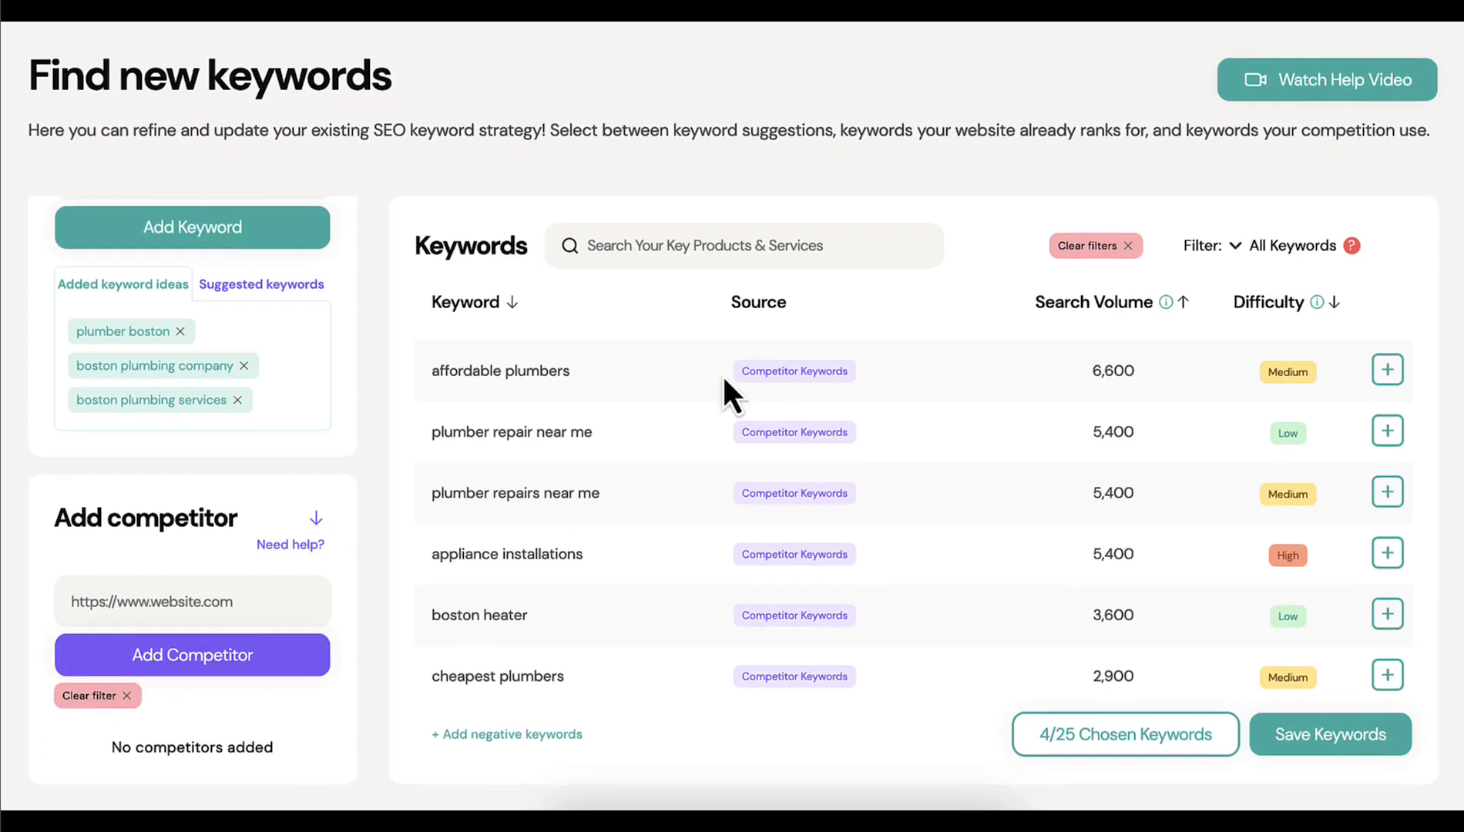
Search the competitor's keywords for "boston" and choose the keyword "plumber in boston".
scroll(855, 352, down, 5)
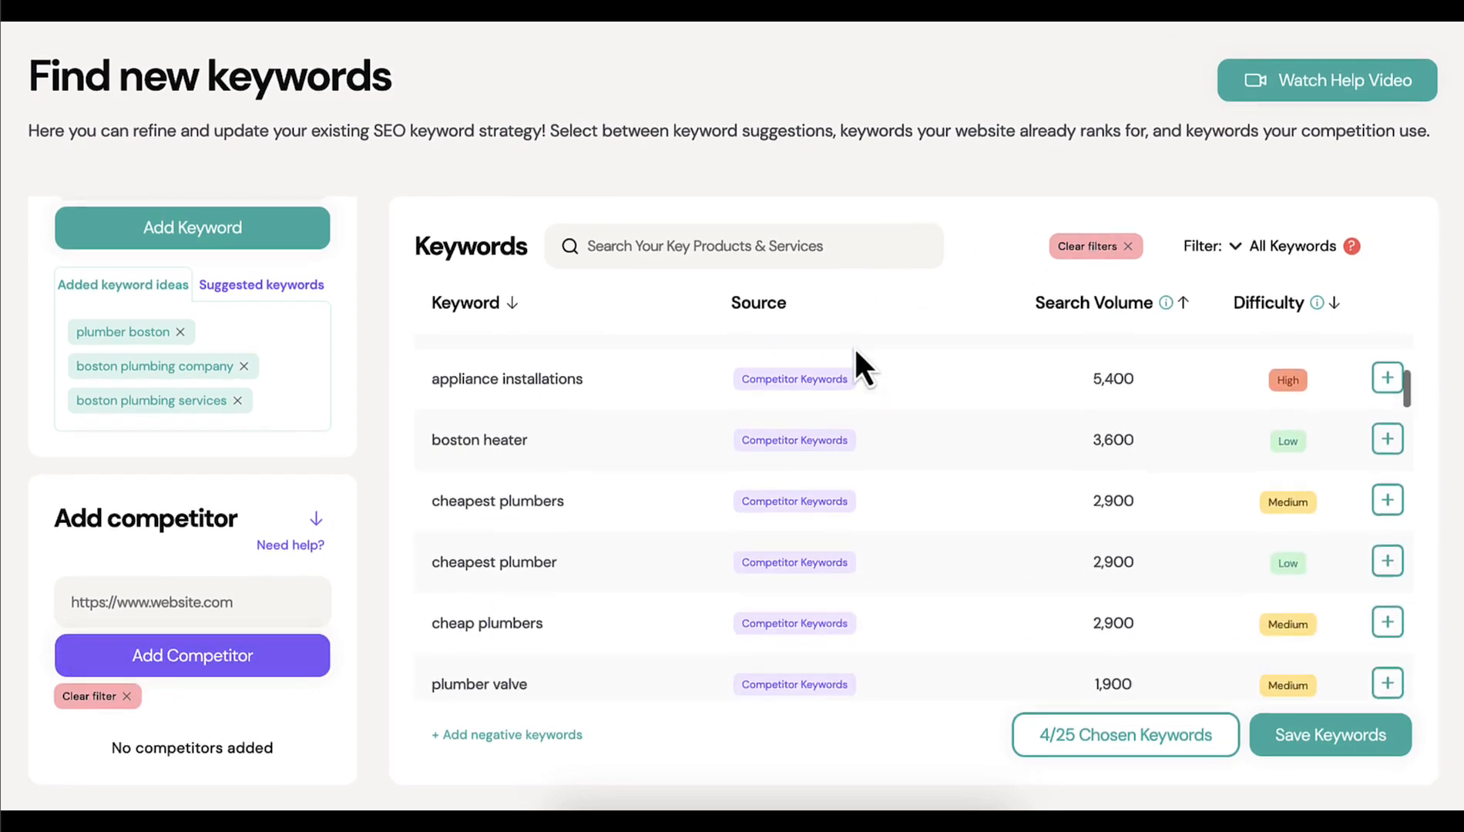
scroll(856, 358, up, 4)
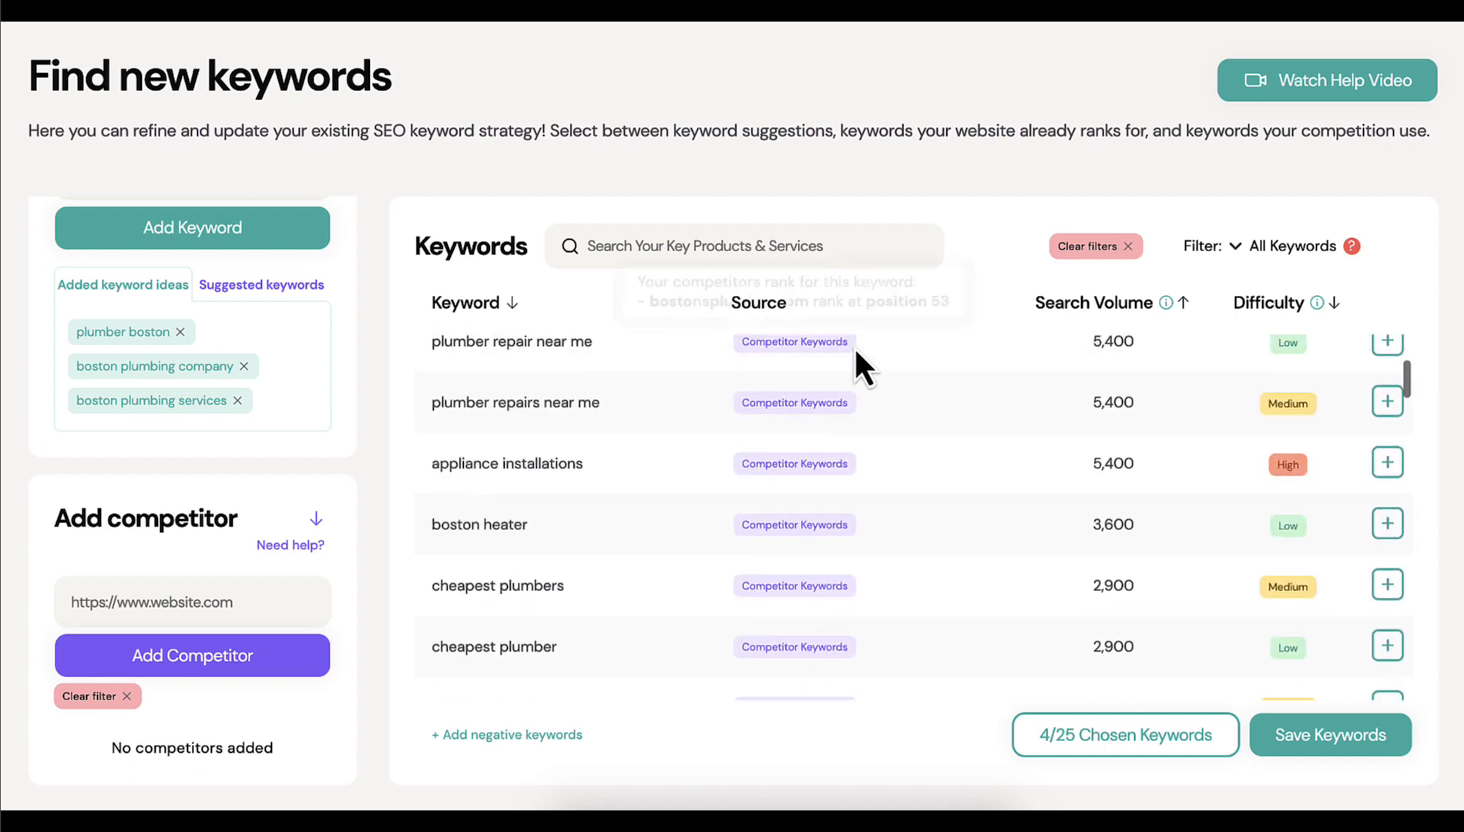
click(712, 242)
text(boston)
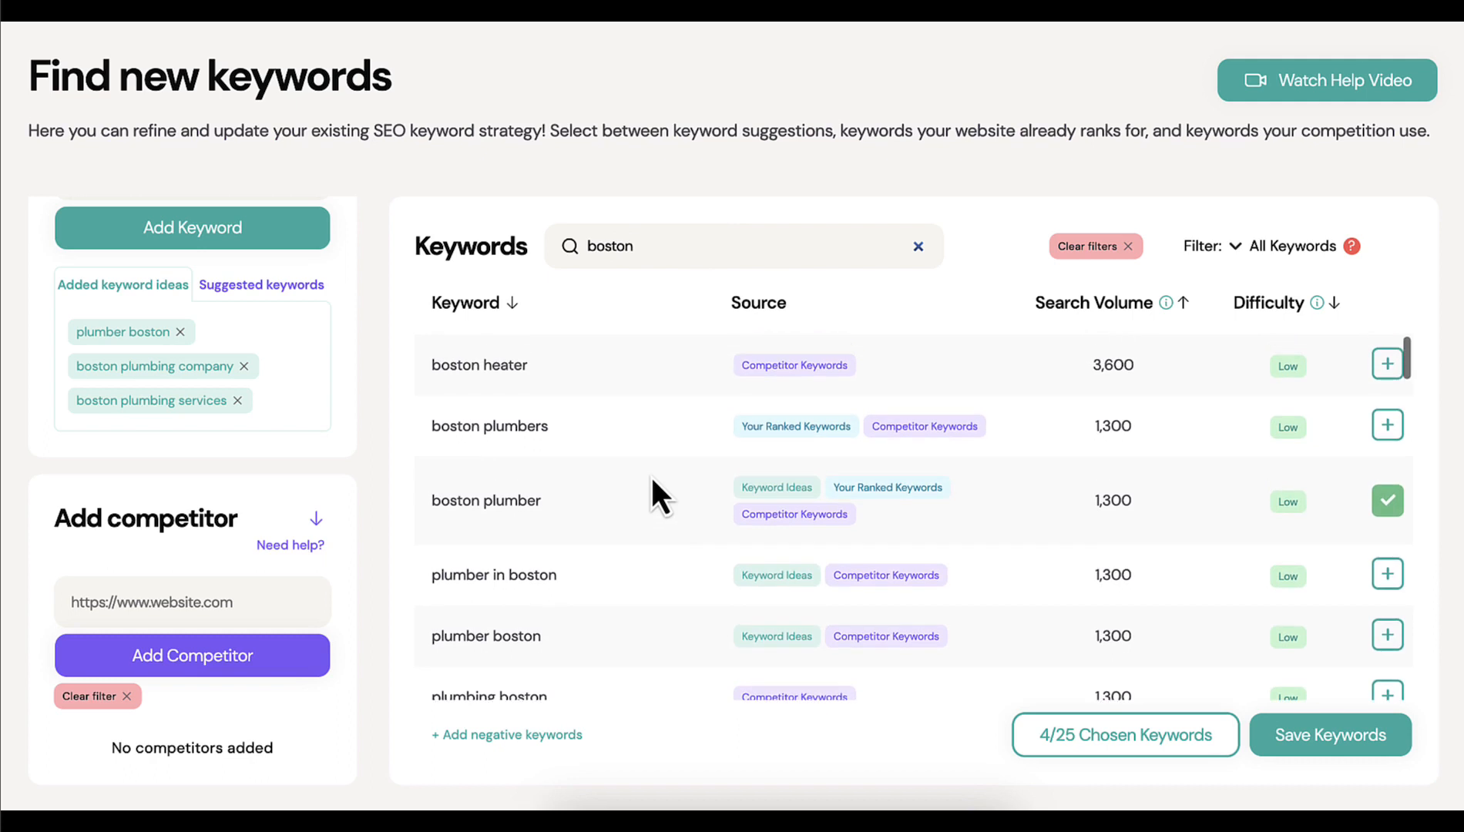
scroll(609, 539, down, 1)
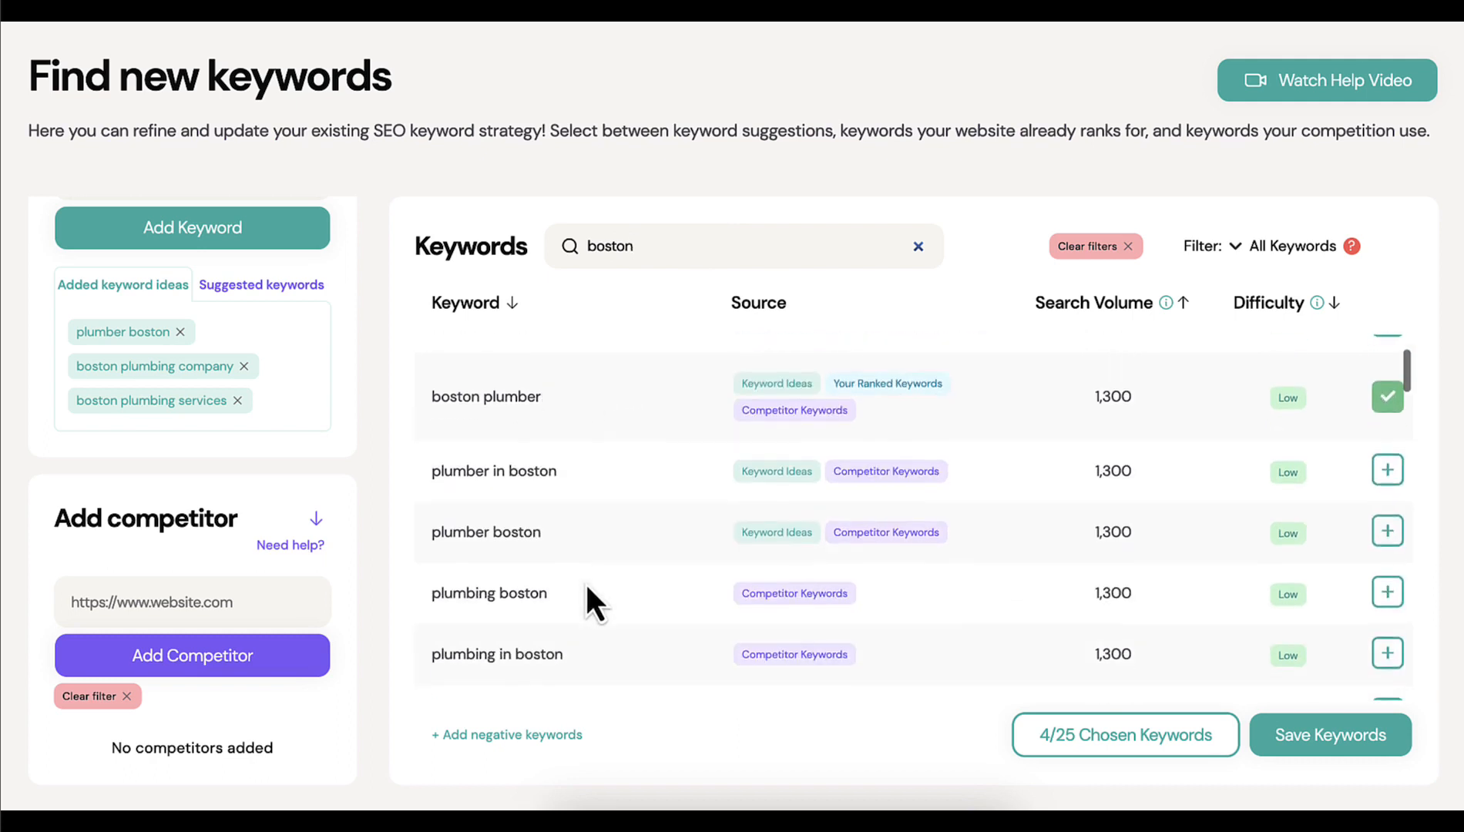
click(1380, 482)
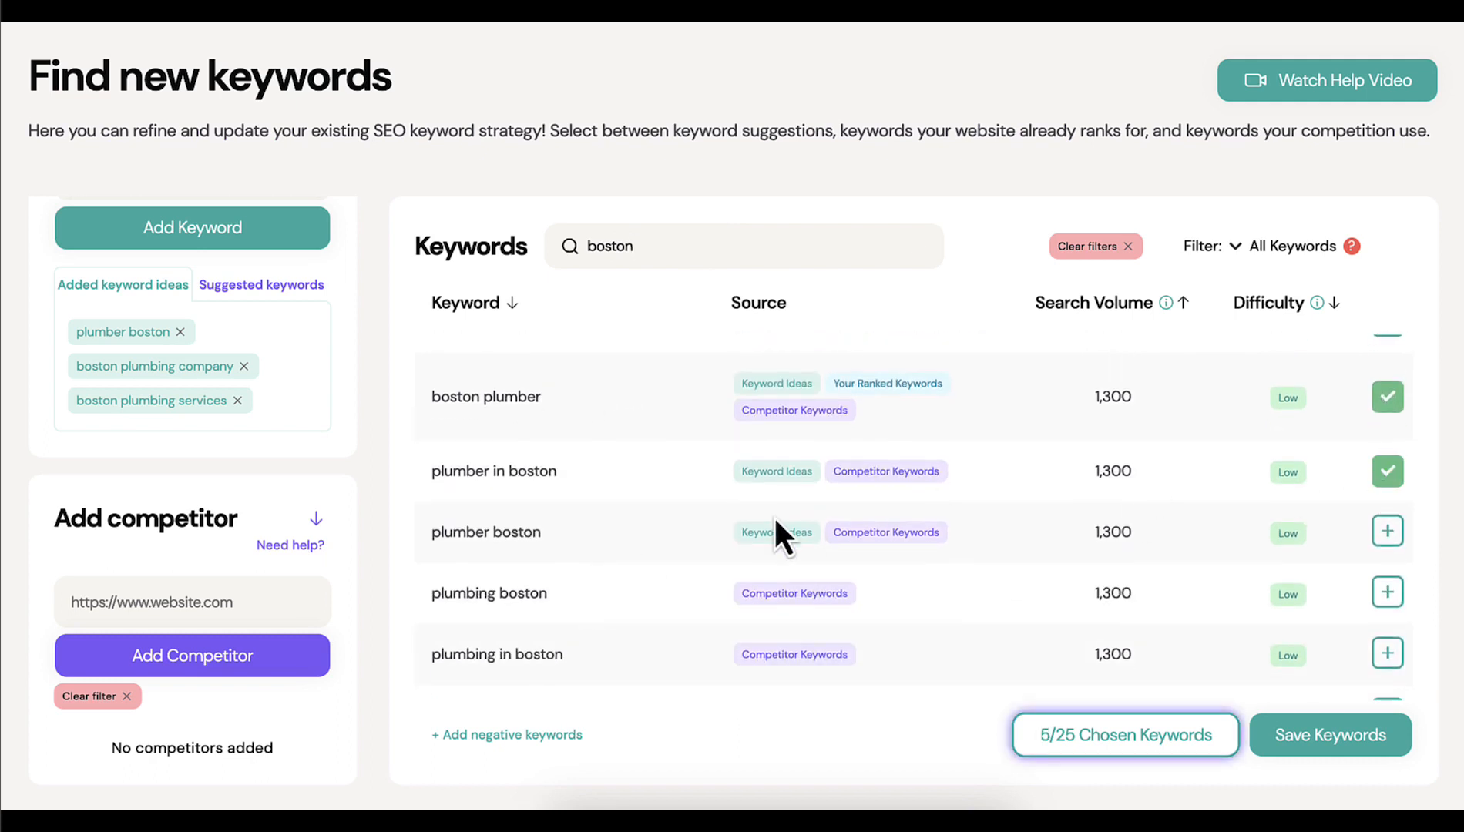
scroll(773, 515, down, 2)
scroll(773, 516, down, 5)
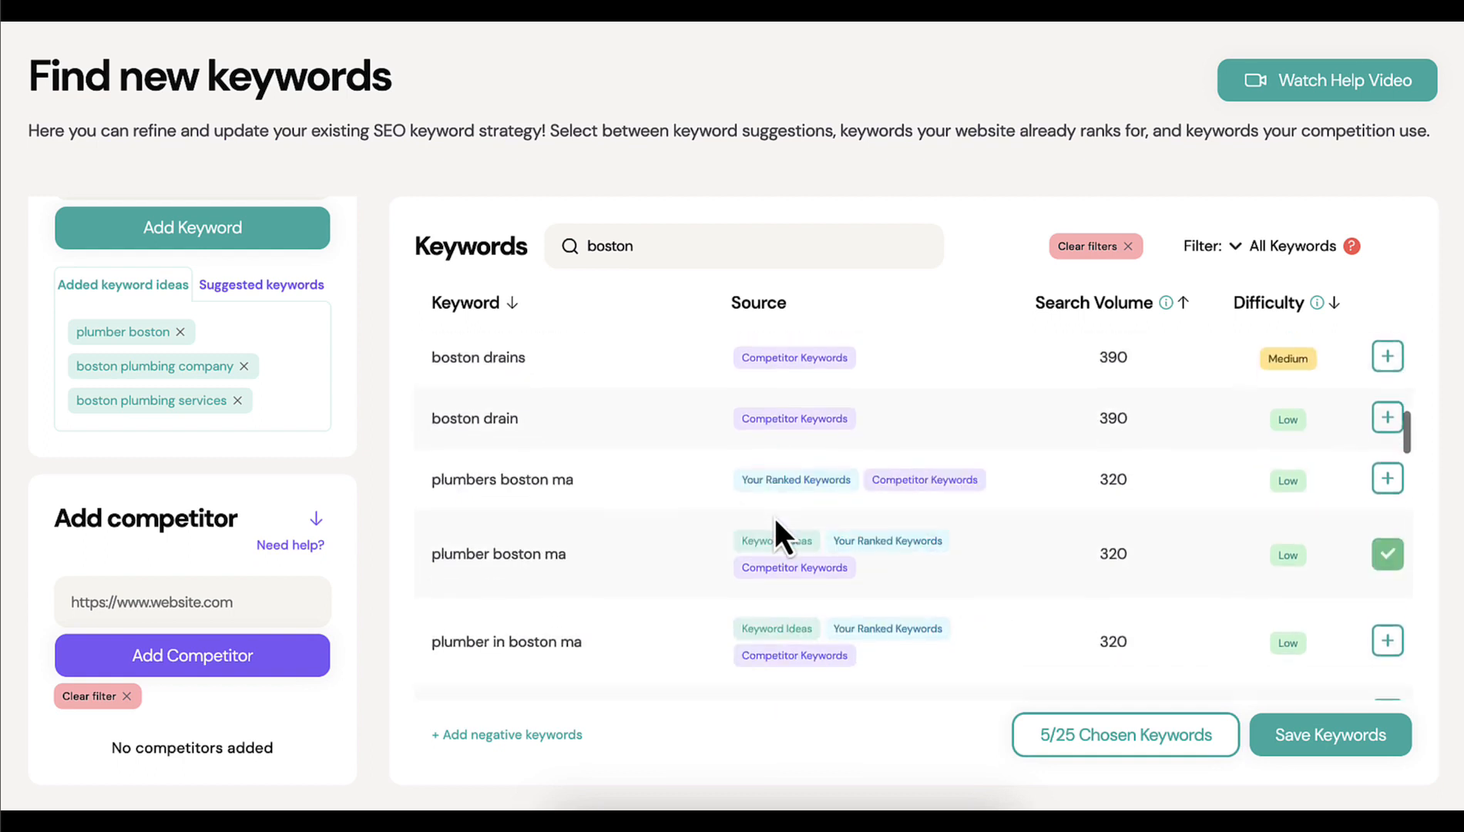
scroll(773, 515, up, 7)
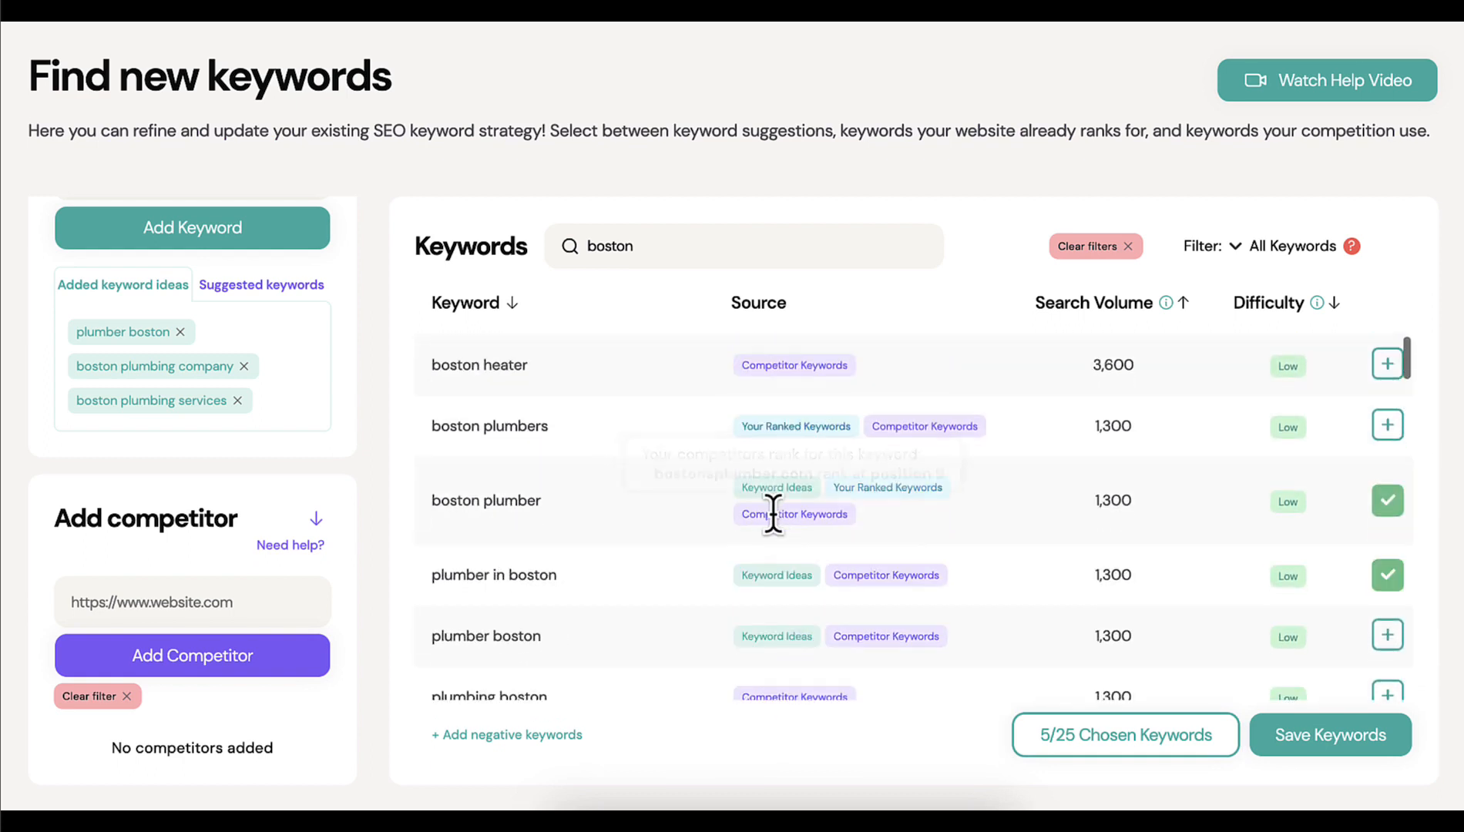
View the keyword list filtered by Your Ranked Keywords and by Competitor Keywords.
click(1294, 246)
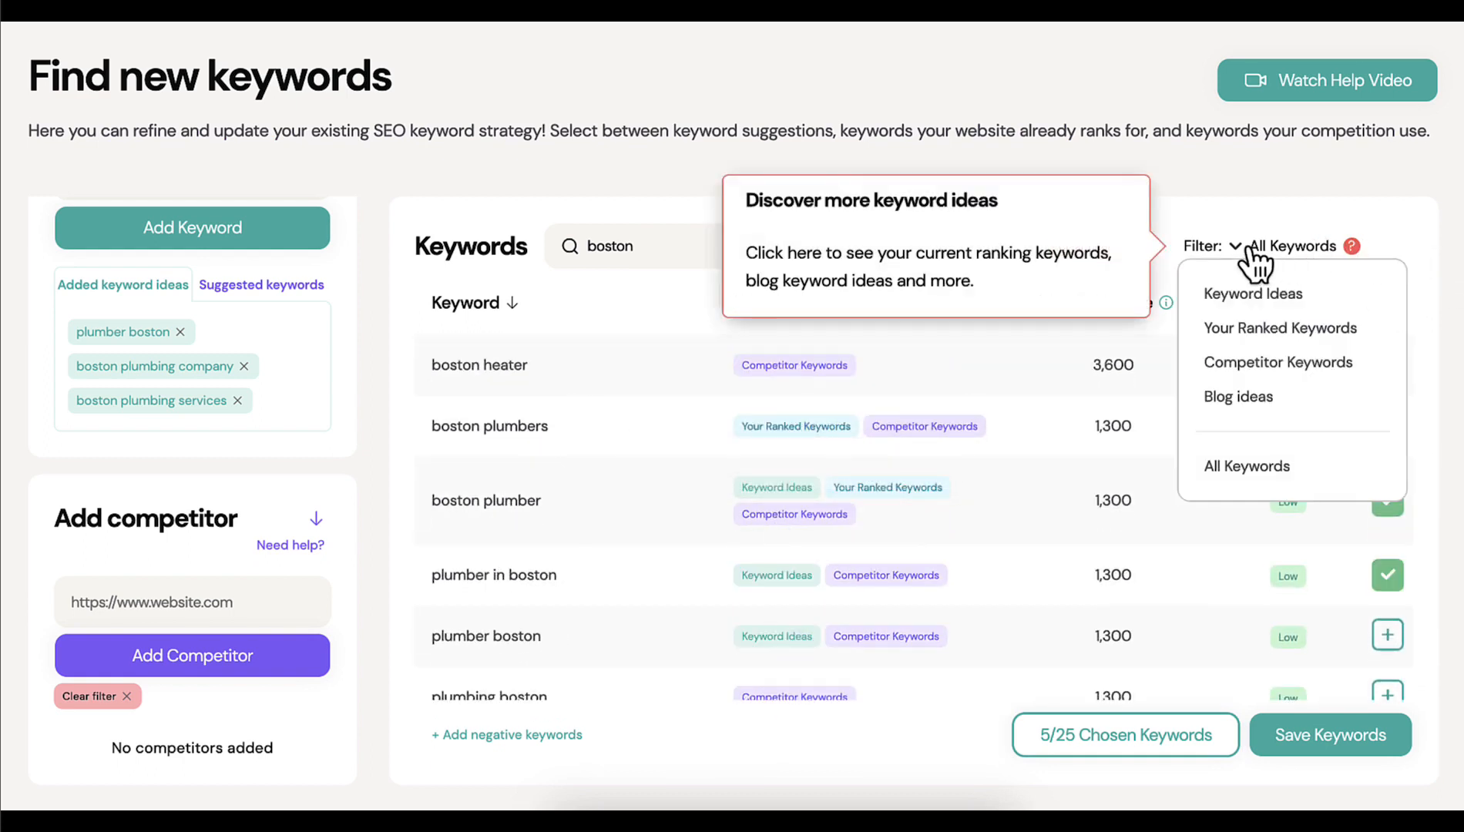
click(1241, 330)
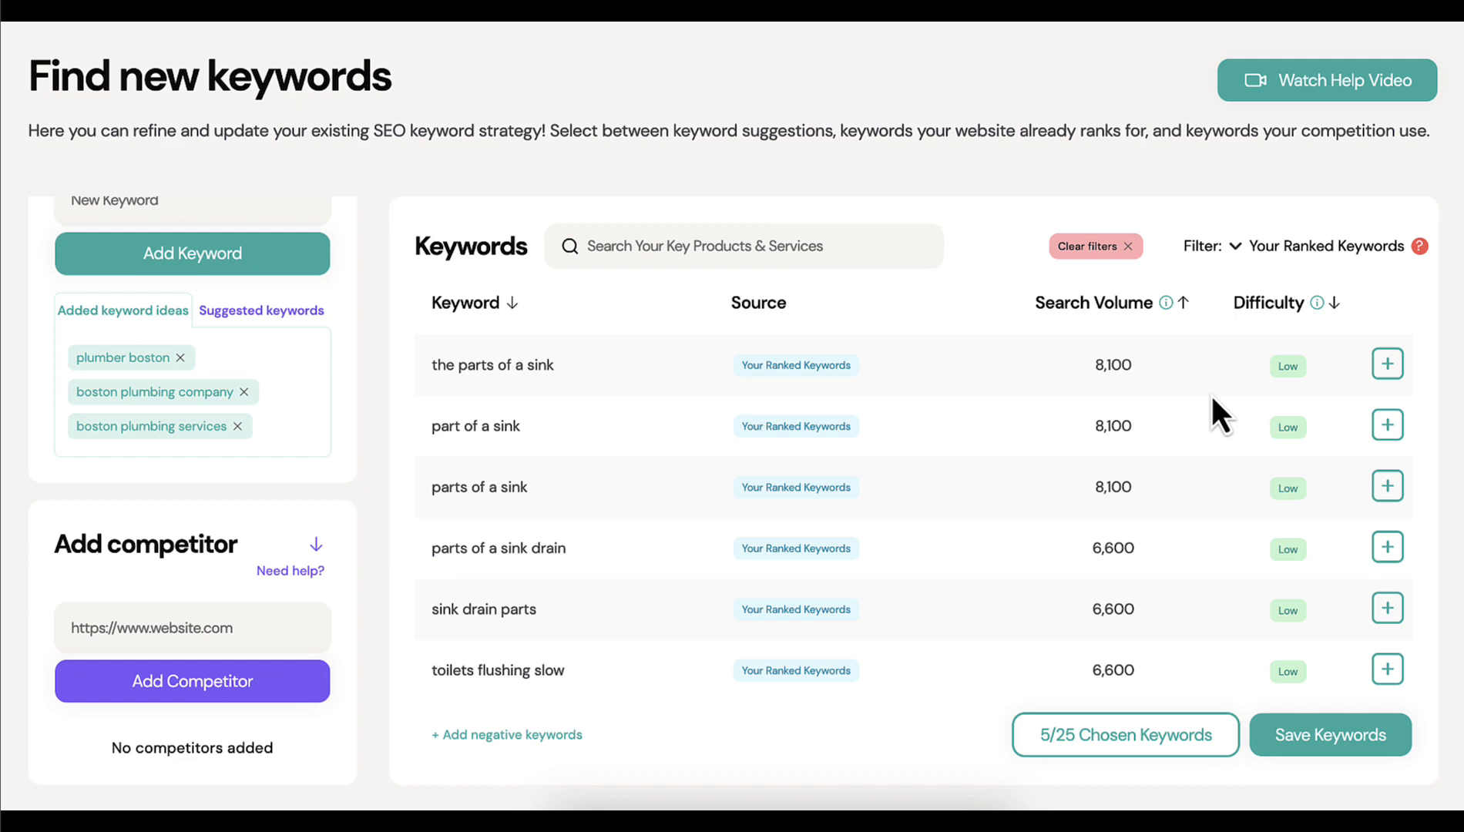
click(1191, 251)
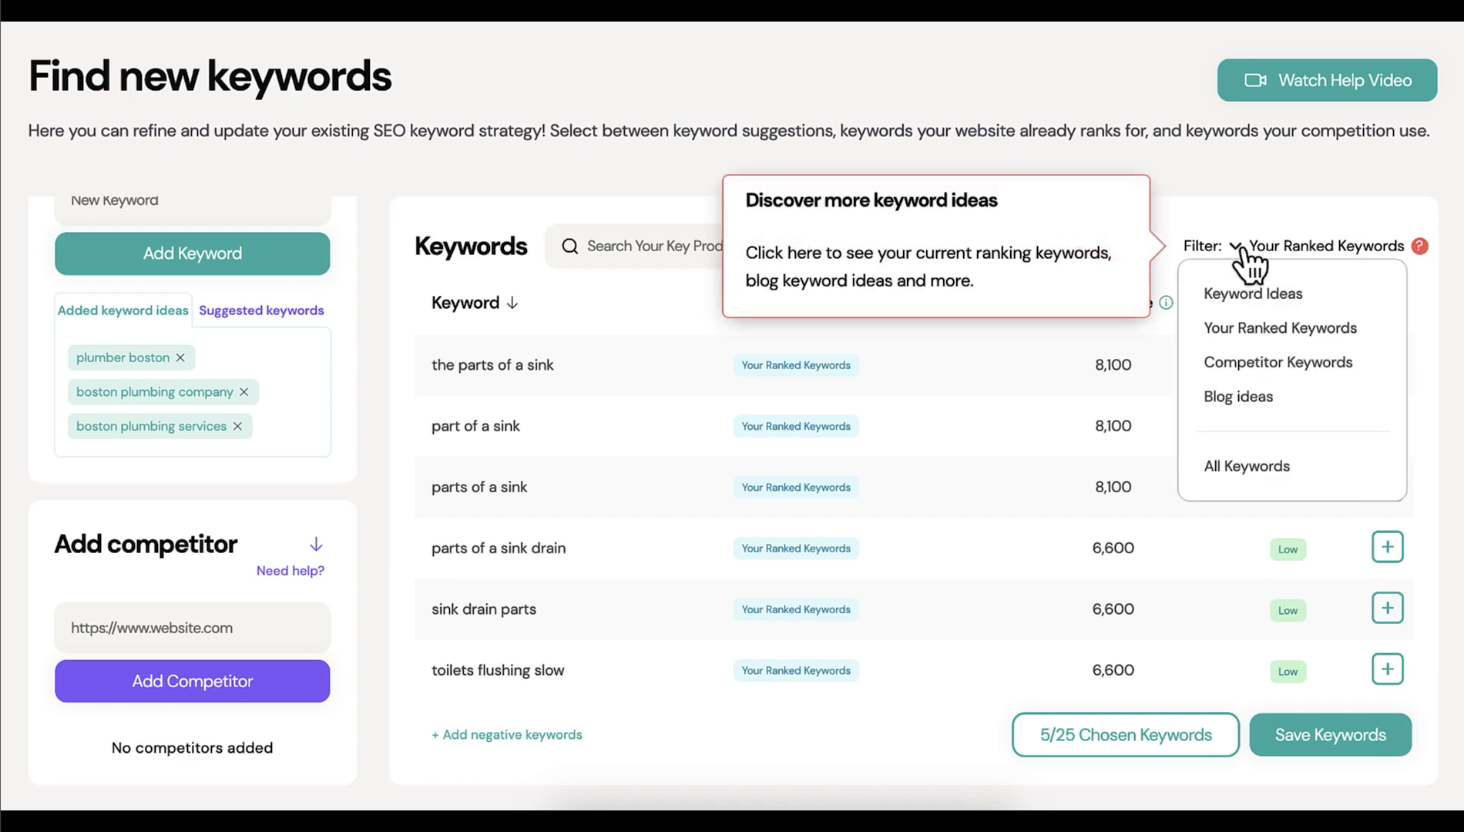
click(1242, 369)
Filter the keywords to Blog ideas and choose "how to fix a slow flushing toilet".
click(1229, 248)
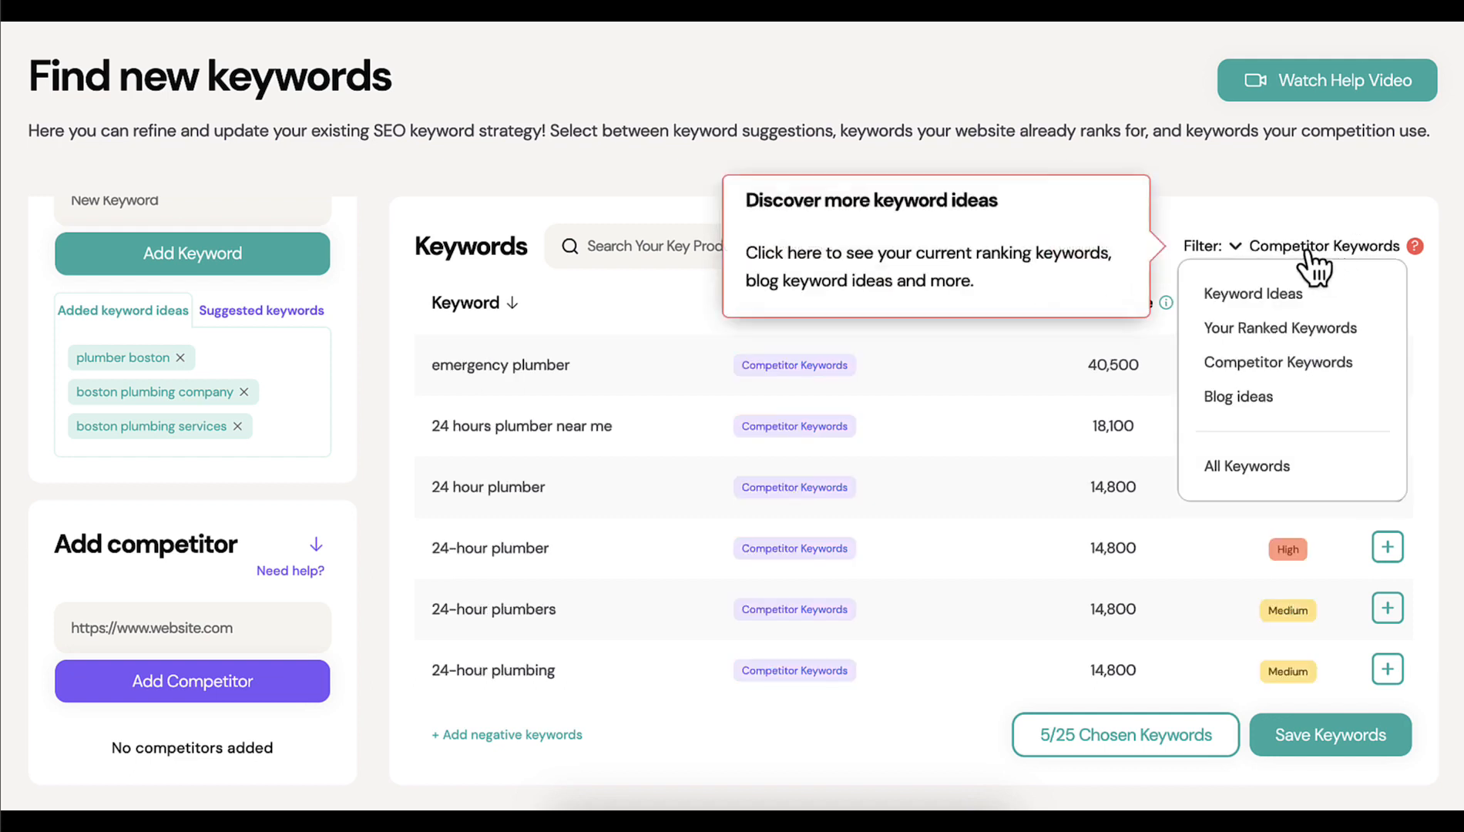
click(1221, 402)
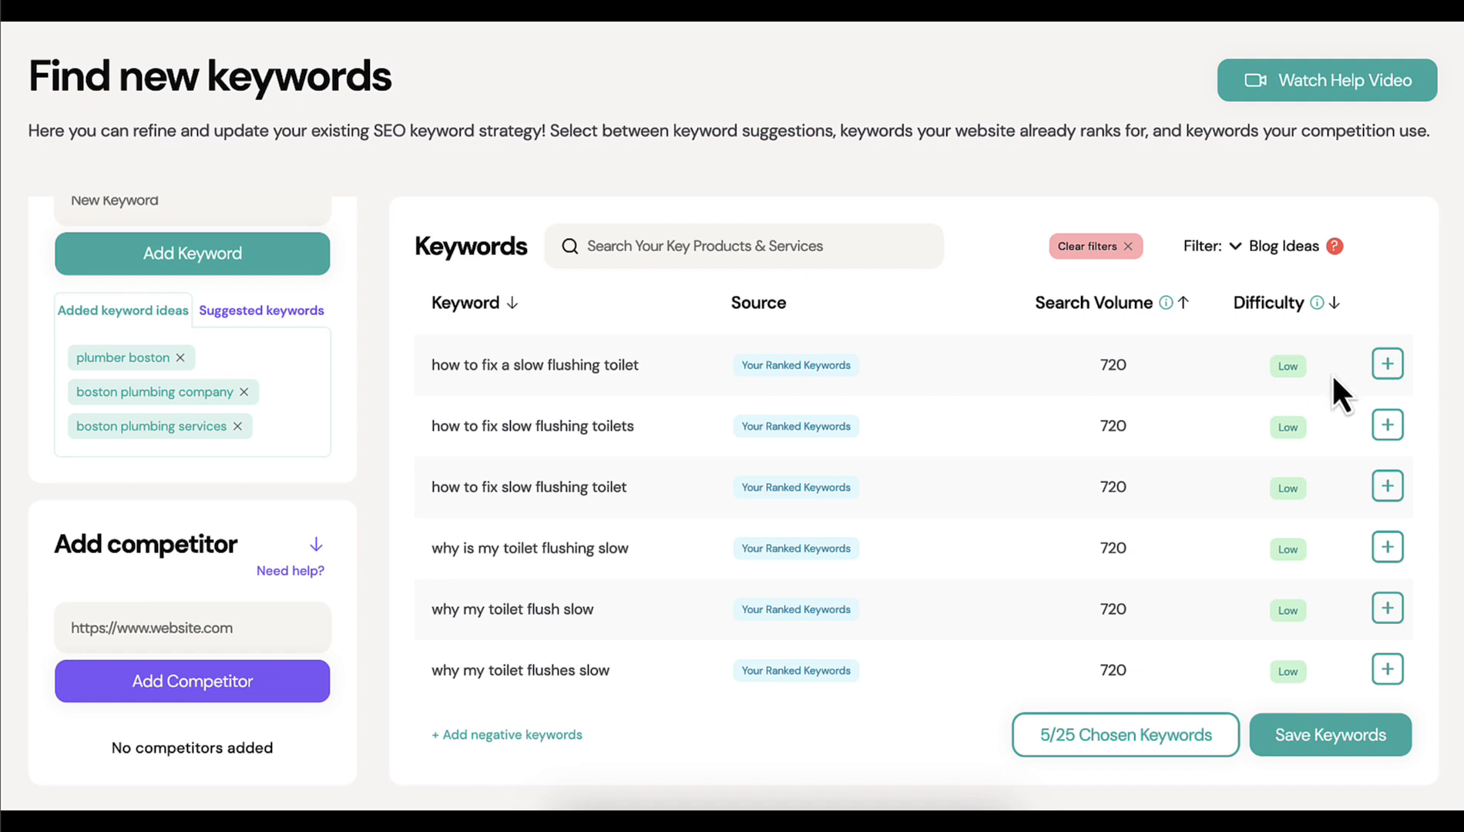
click(1387, 370)
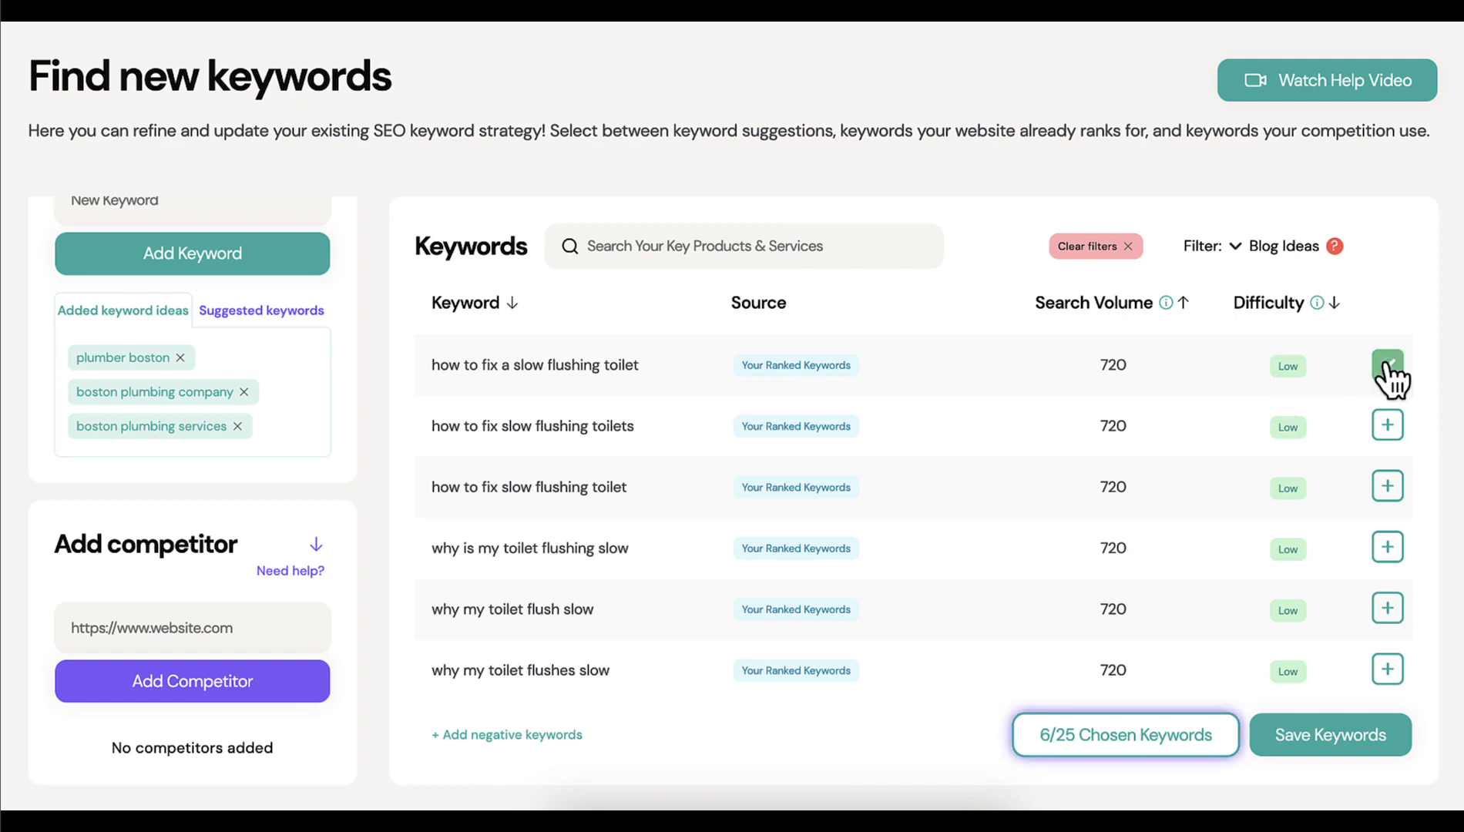
Submit the chosen keywords for saving, run the AI review for the Plumber industry and check the feedback on each keyword.
click(1287, 738)
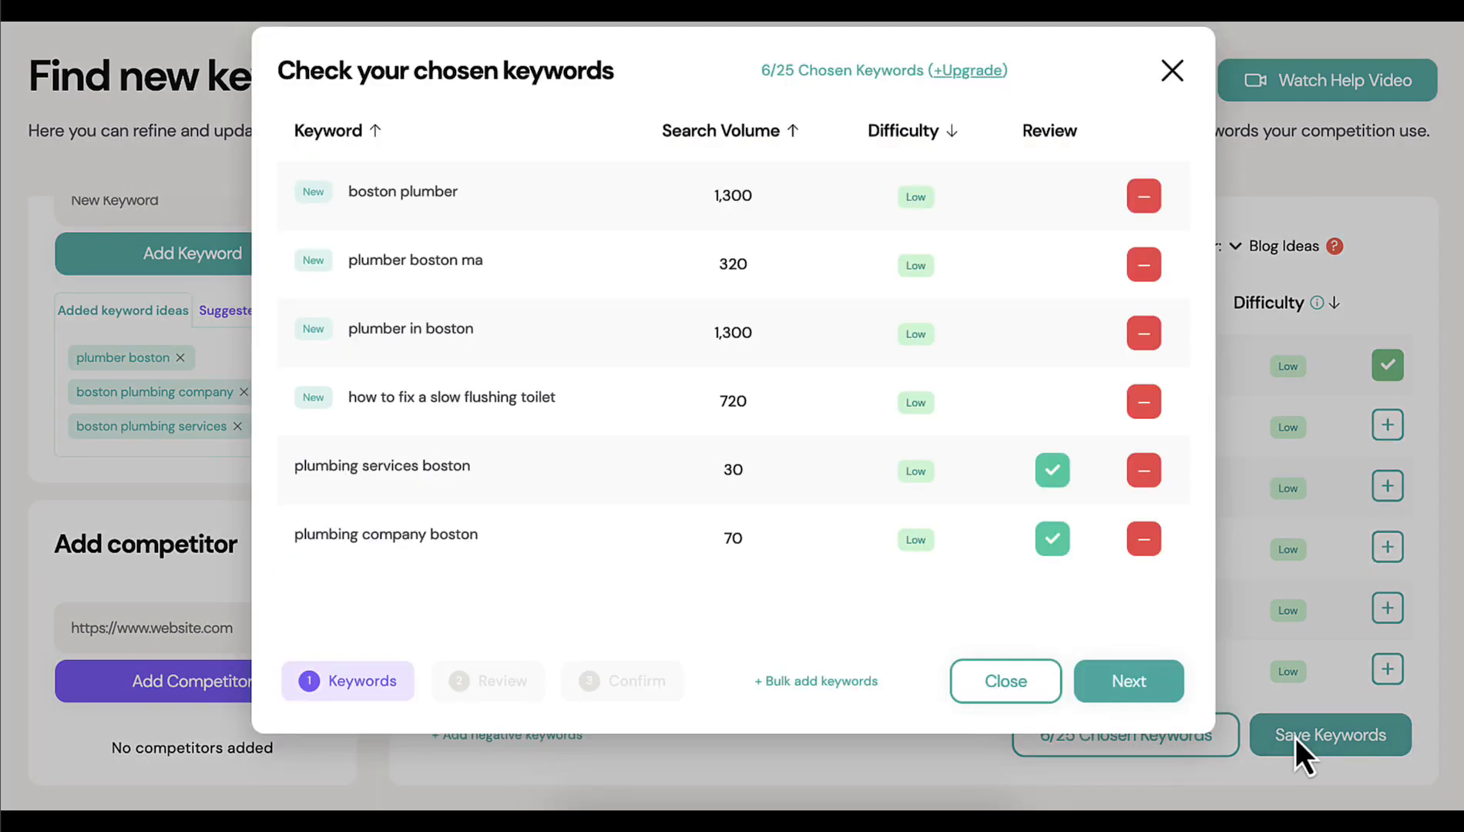
click(1129, 680)
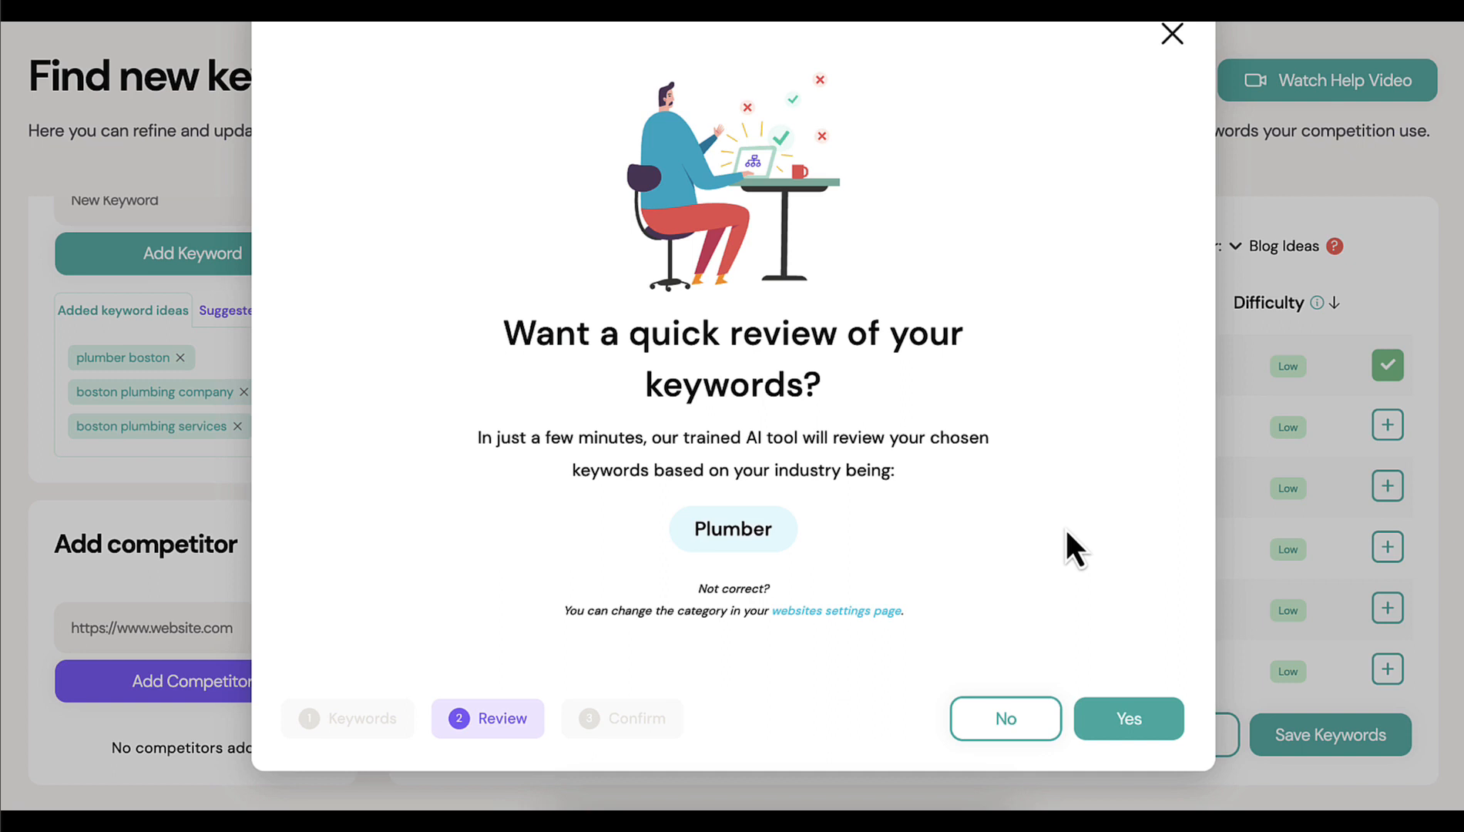
click(1123, 728)
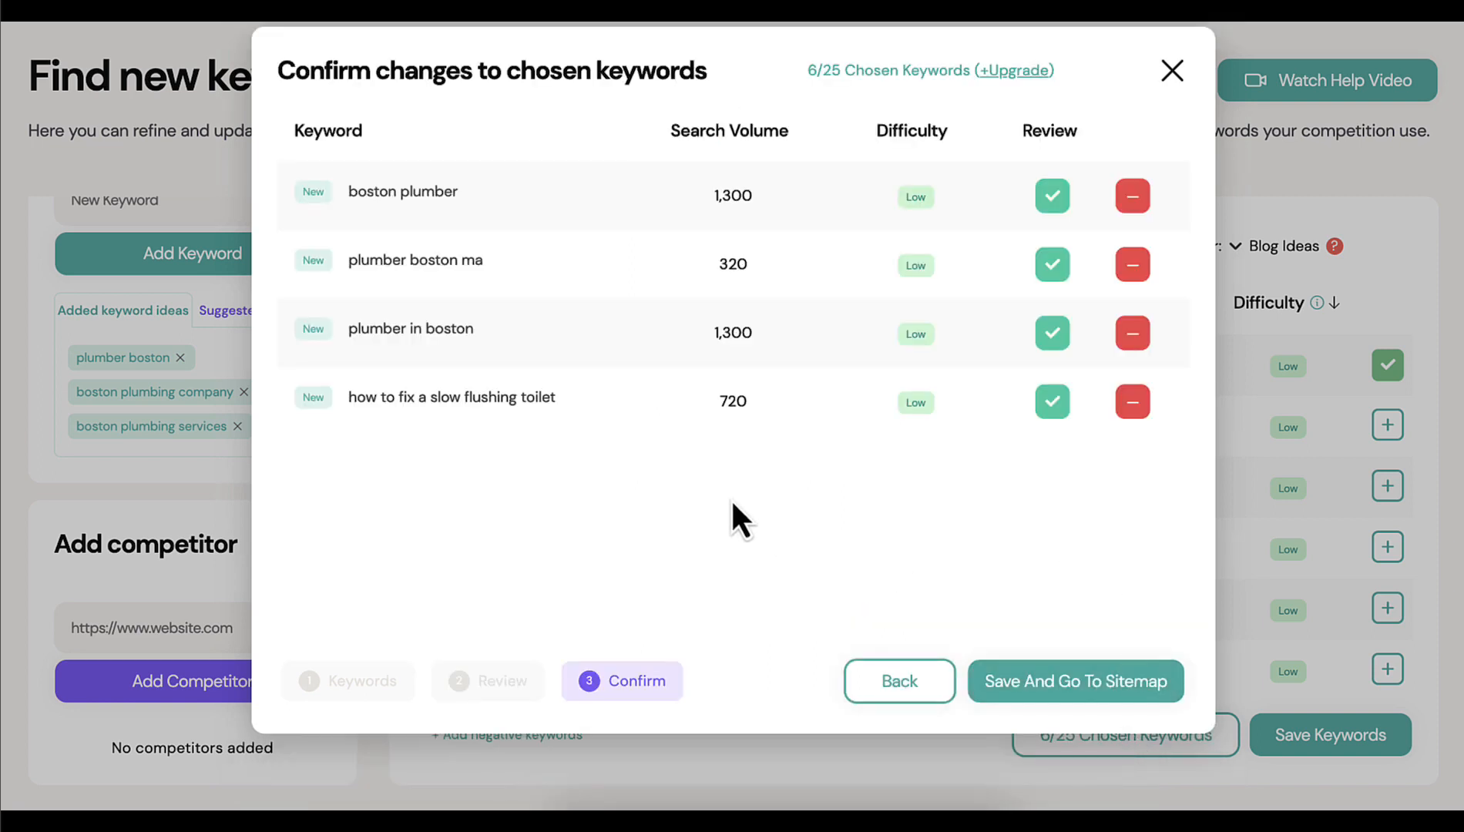
mouse_move(1052, 122)
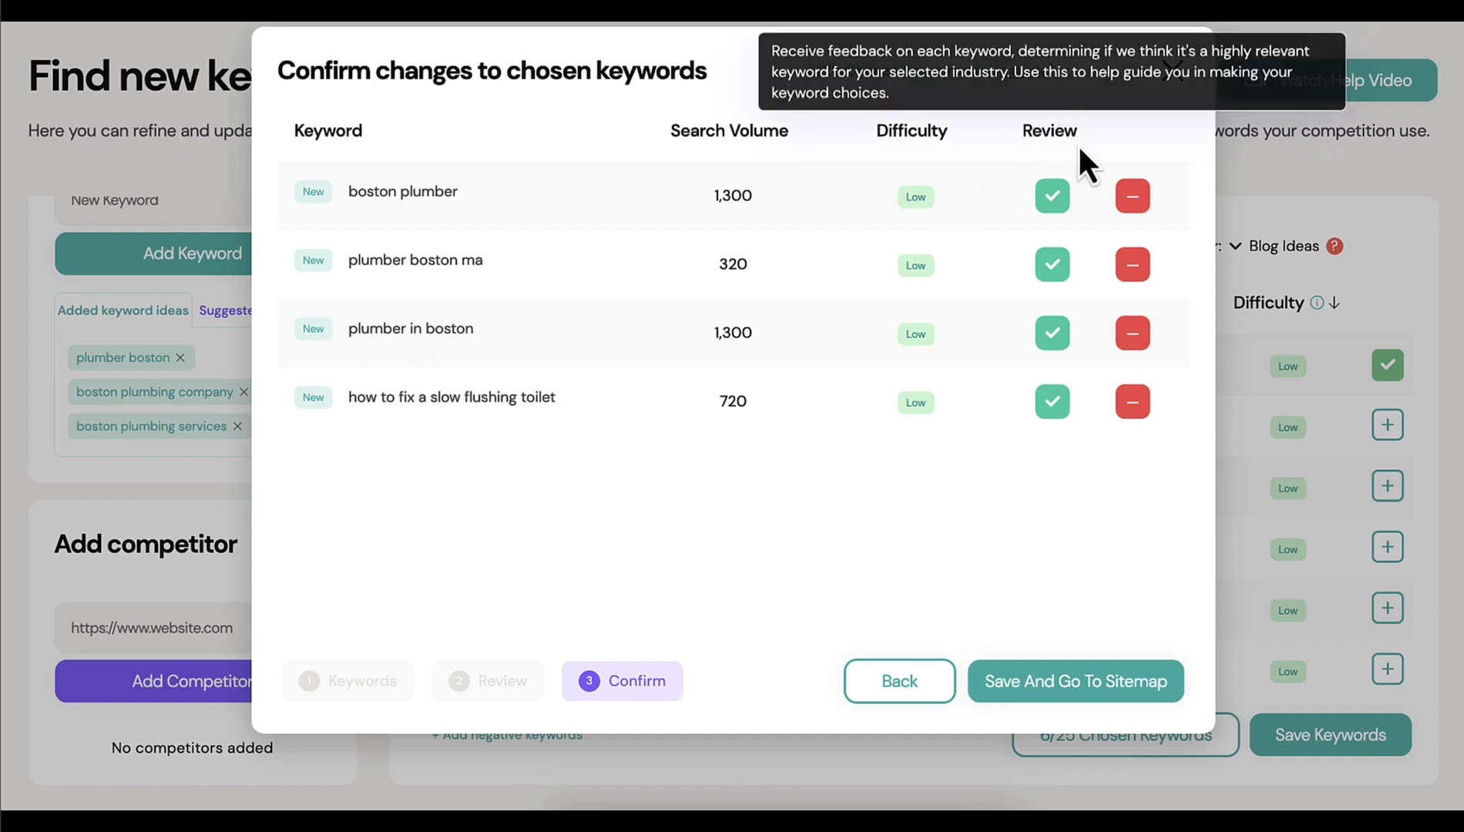
mouse_move(1051, 197)
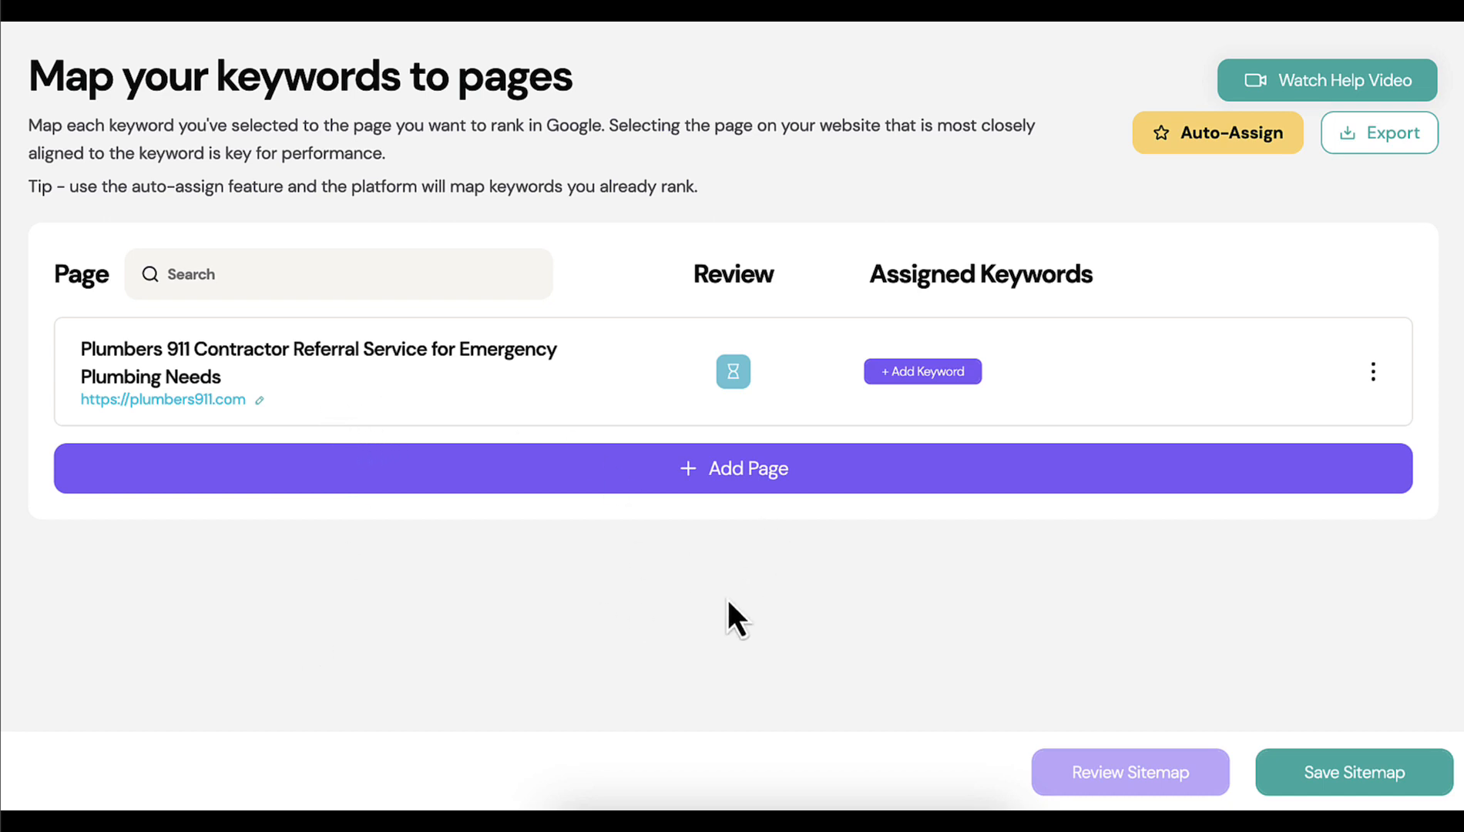
click(711, 470)
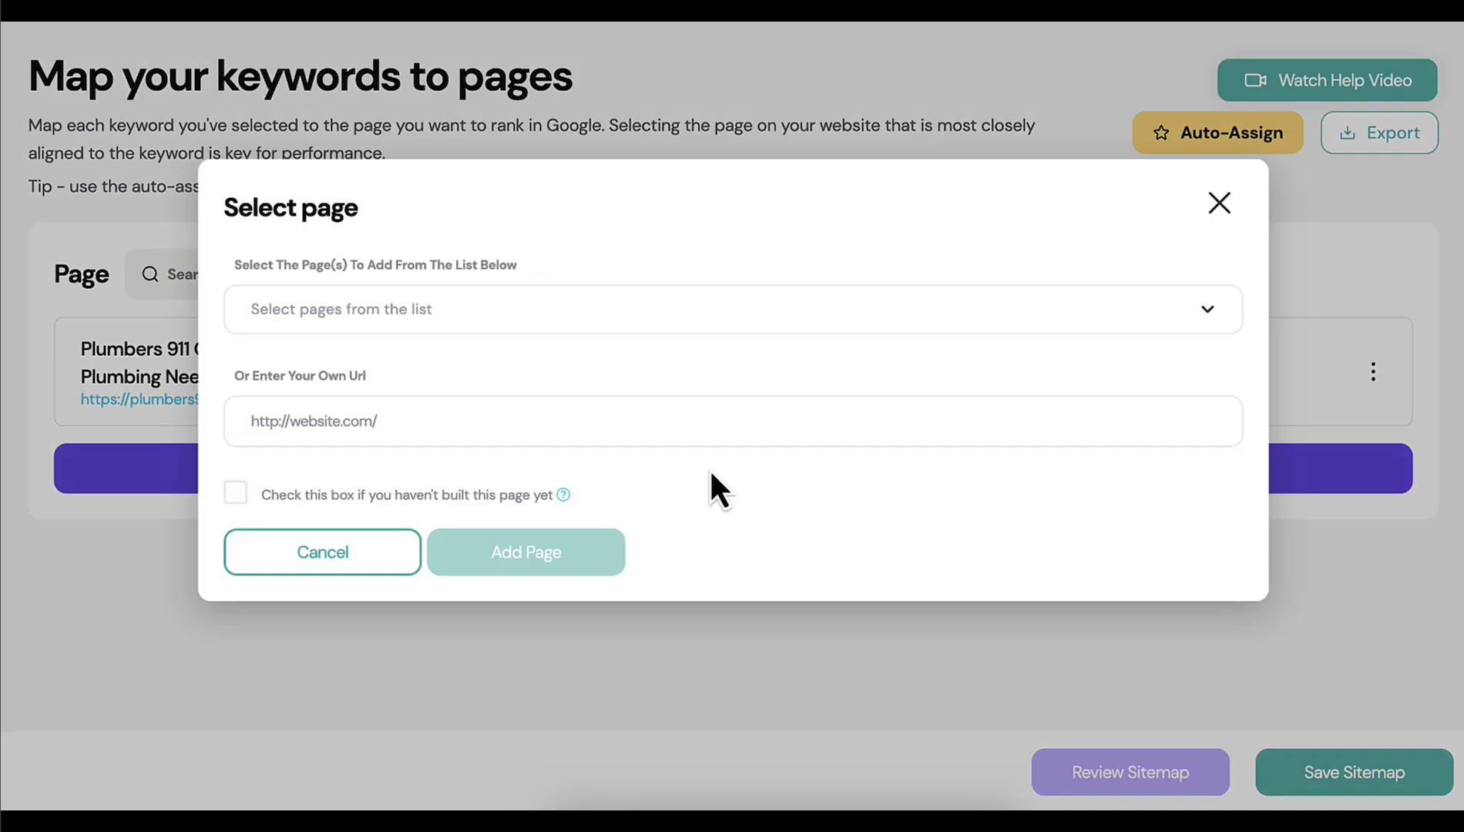
click(425, 309)
scroll(556, 415, down, 5)
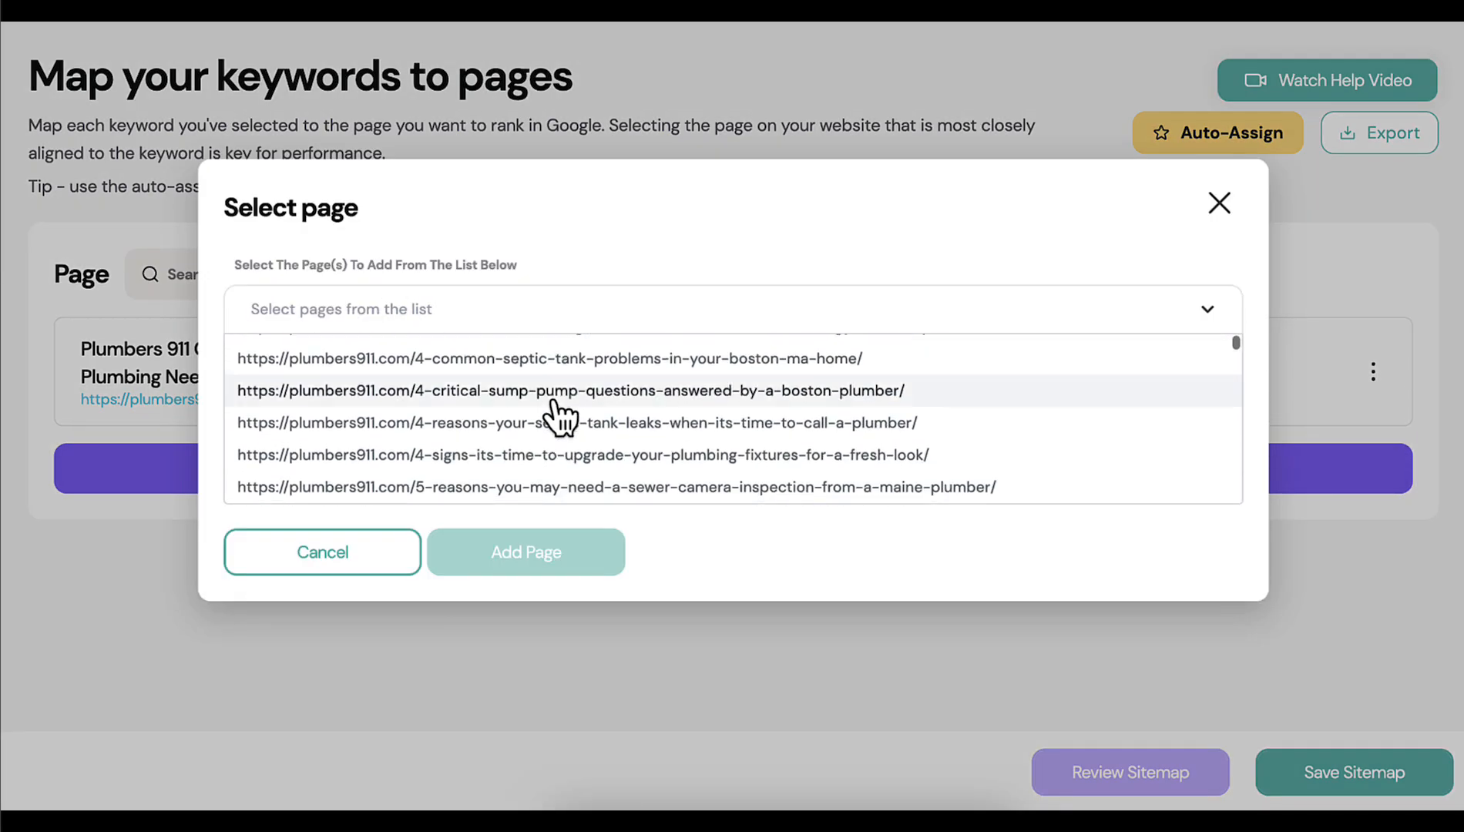
scroll(555, 415, down, 2)
scroll(556, 415, up, 6)
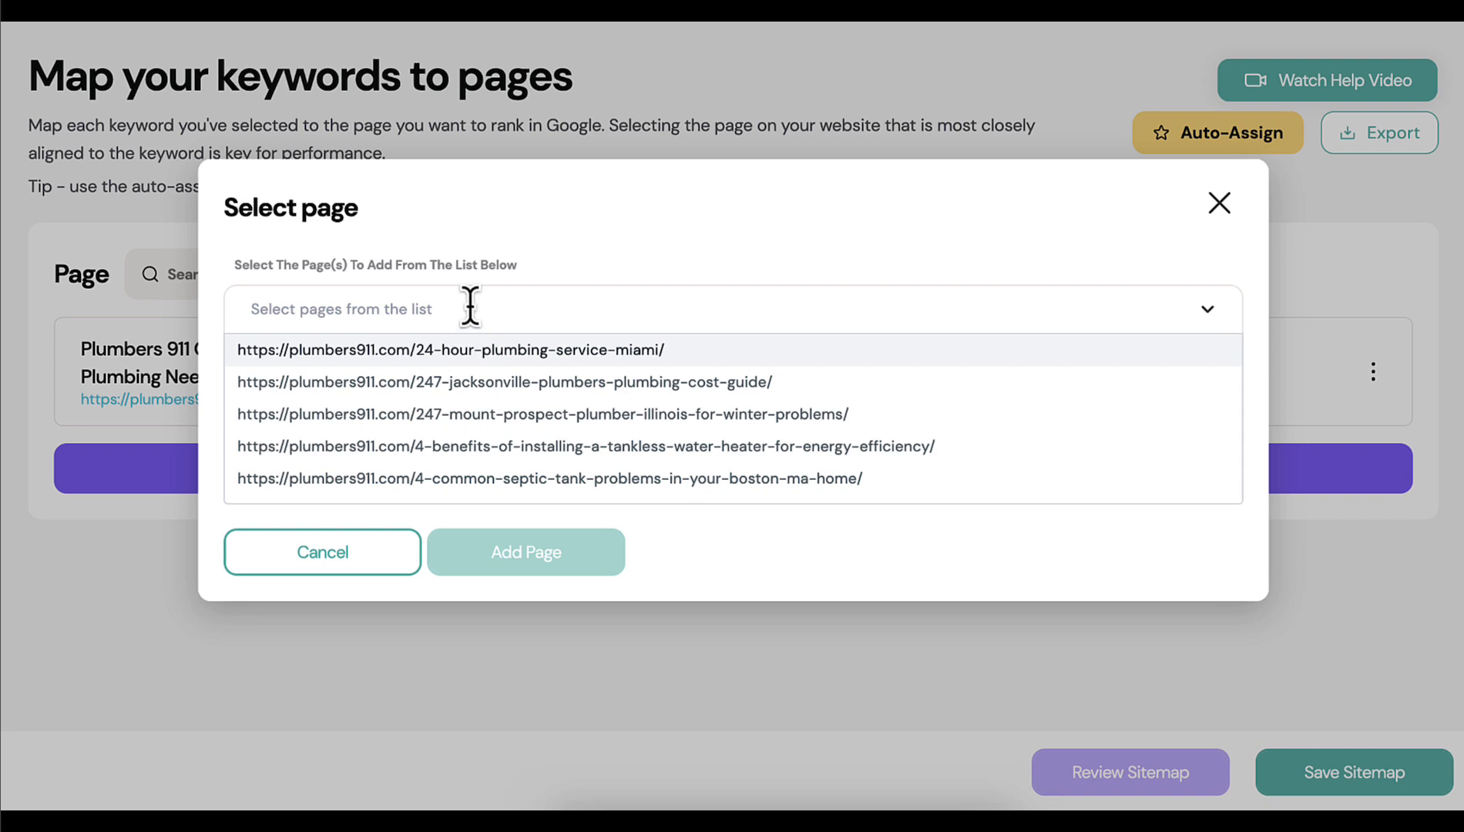
text(https://plumbers911.com/find-a-local-plumber/boston-massachusetts-plumbers/)
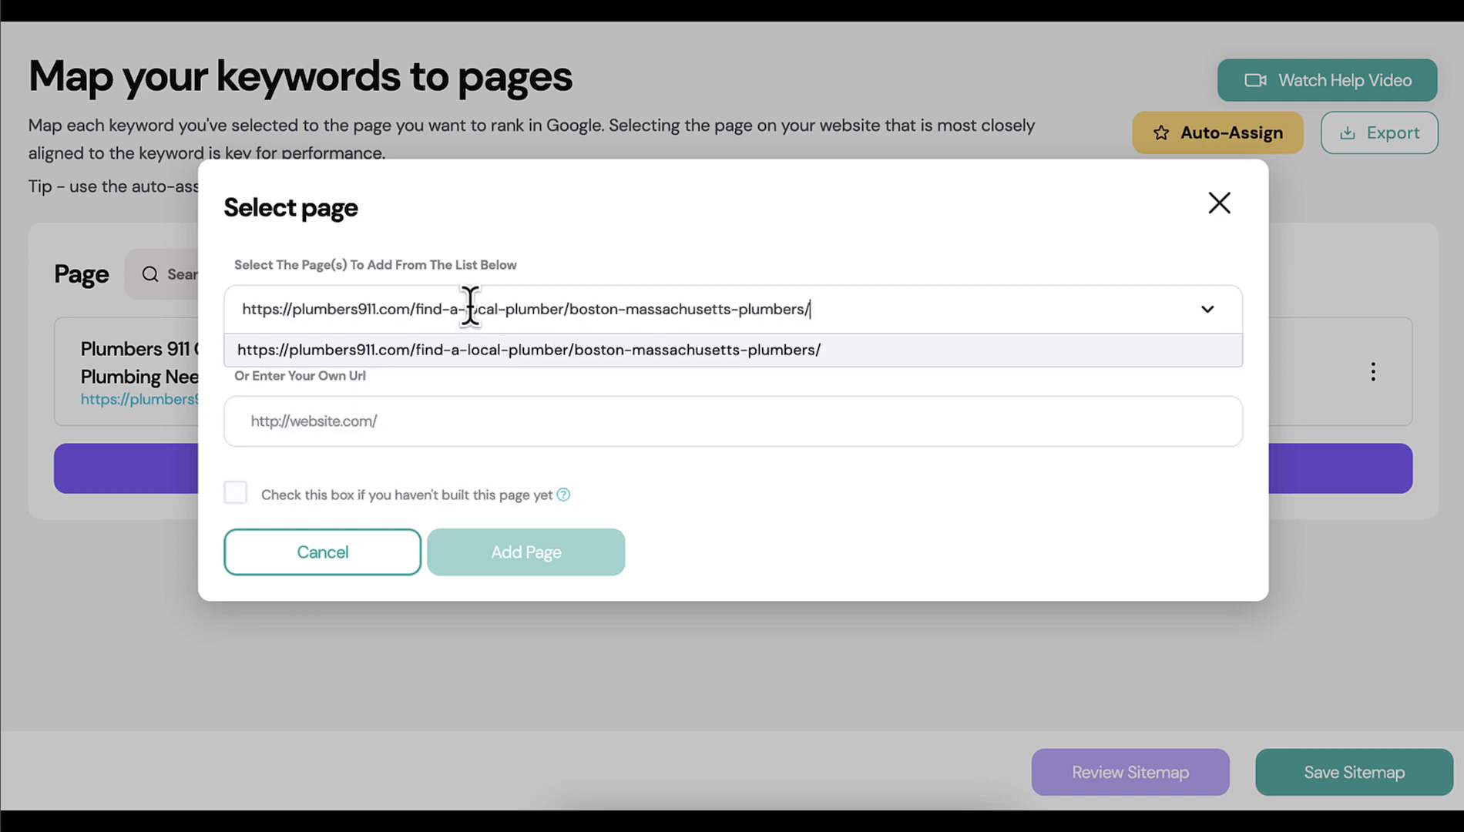
click(578, 351)
click(975, 240)
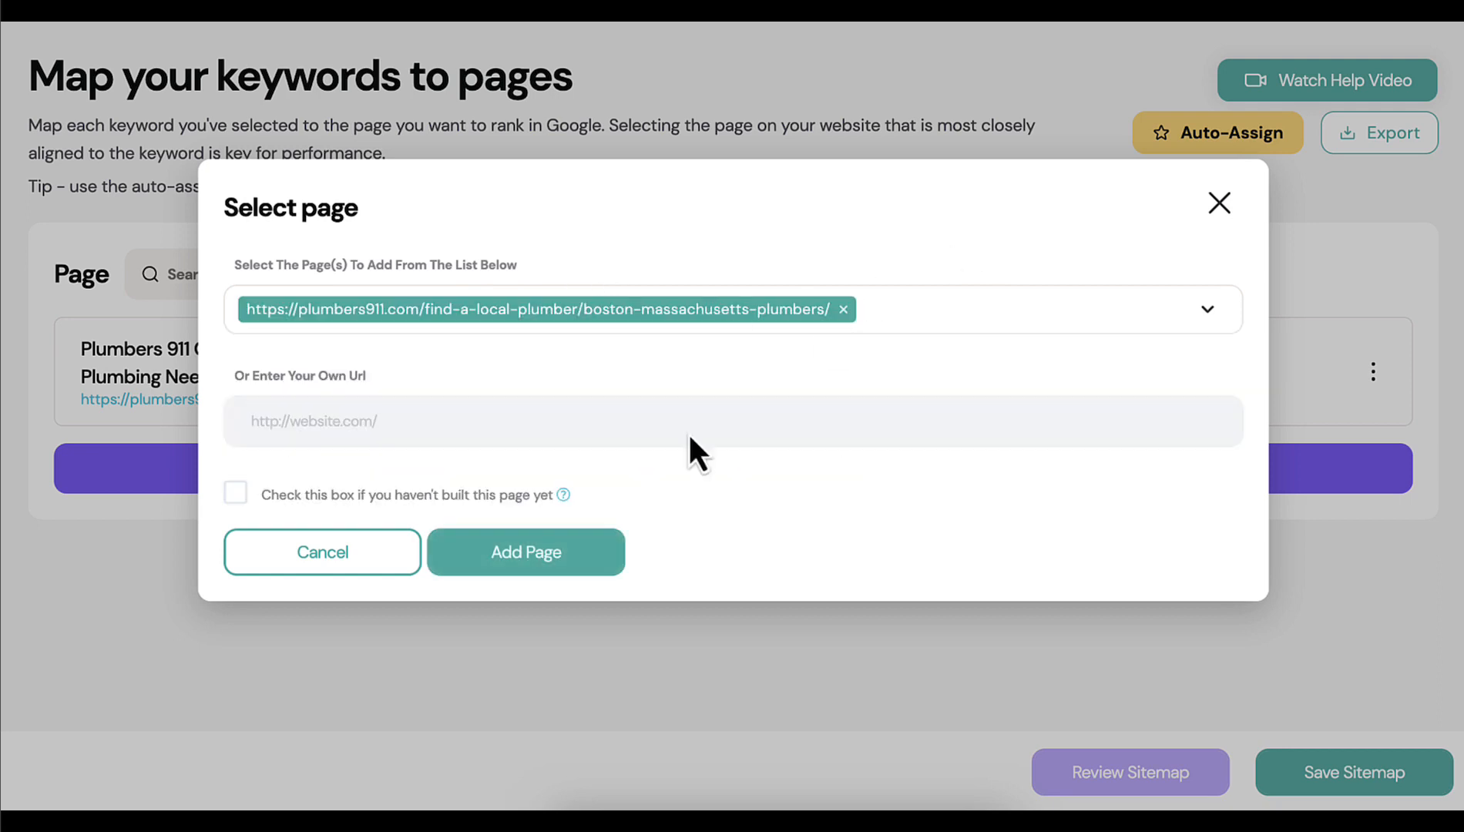
click(549, 555)
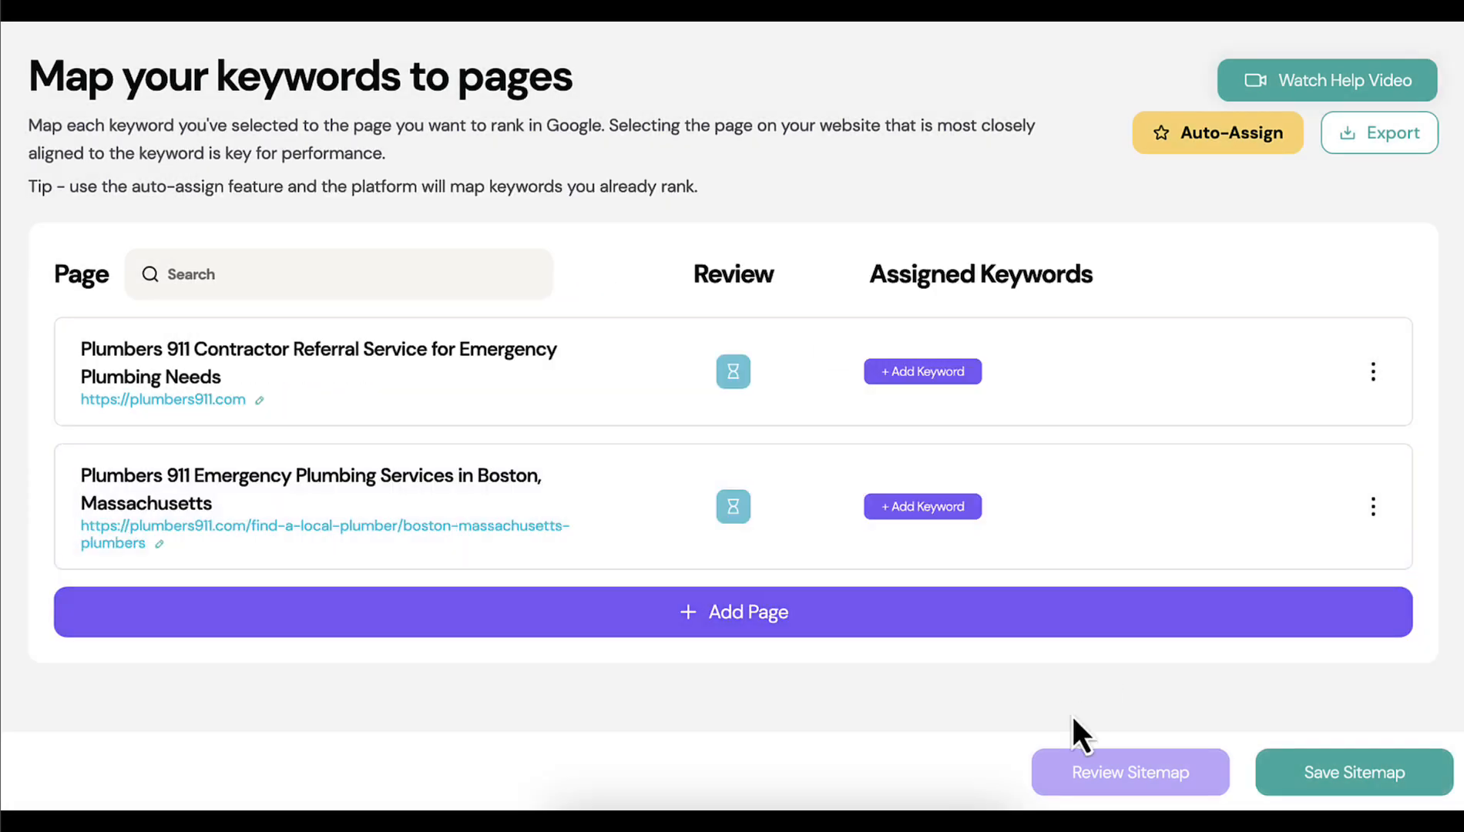
Assign "boston plumber", "plumber boston ma", "plumber in boston", "plumbing company boston" and "plumbing services boston" to the Boston, Massachusetts page.
click(925, 510)
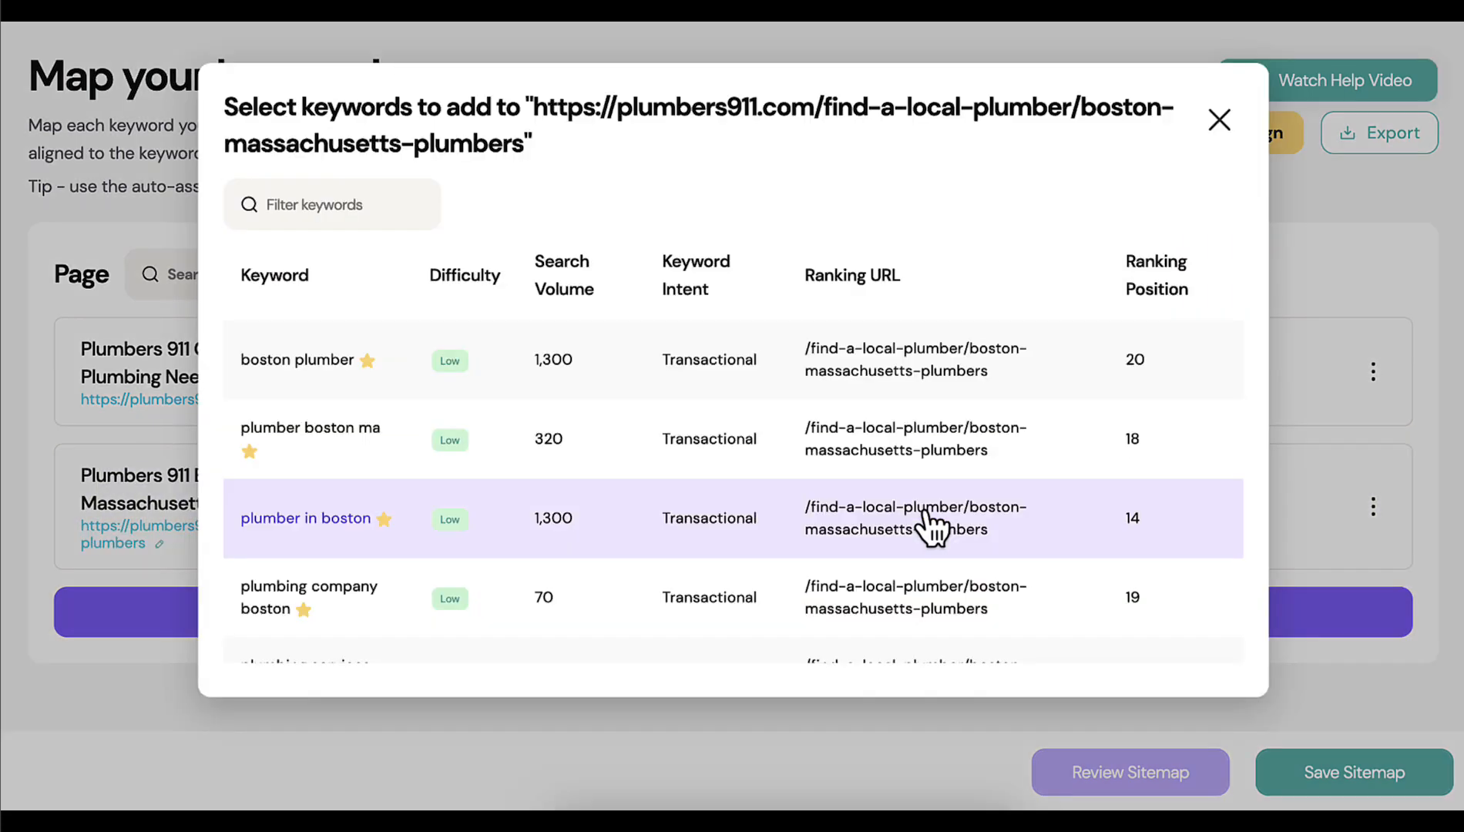
scroll(726, 491, up, 1)
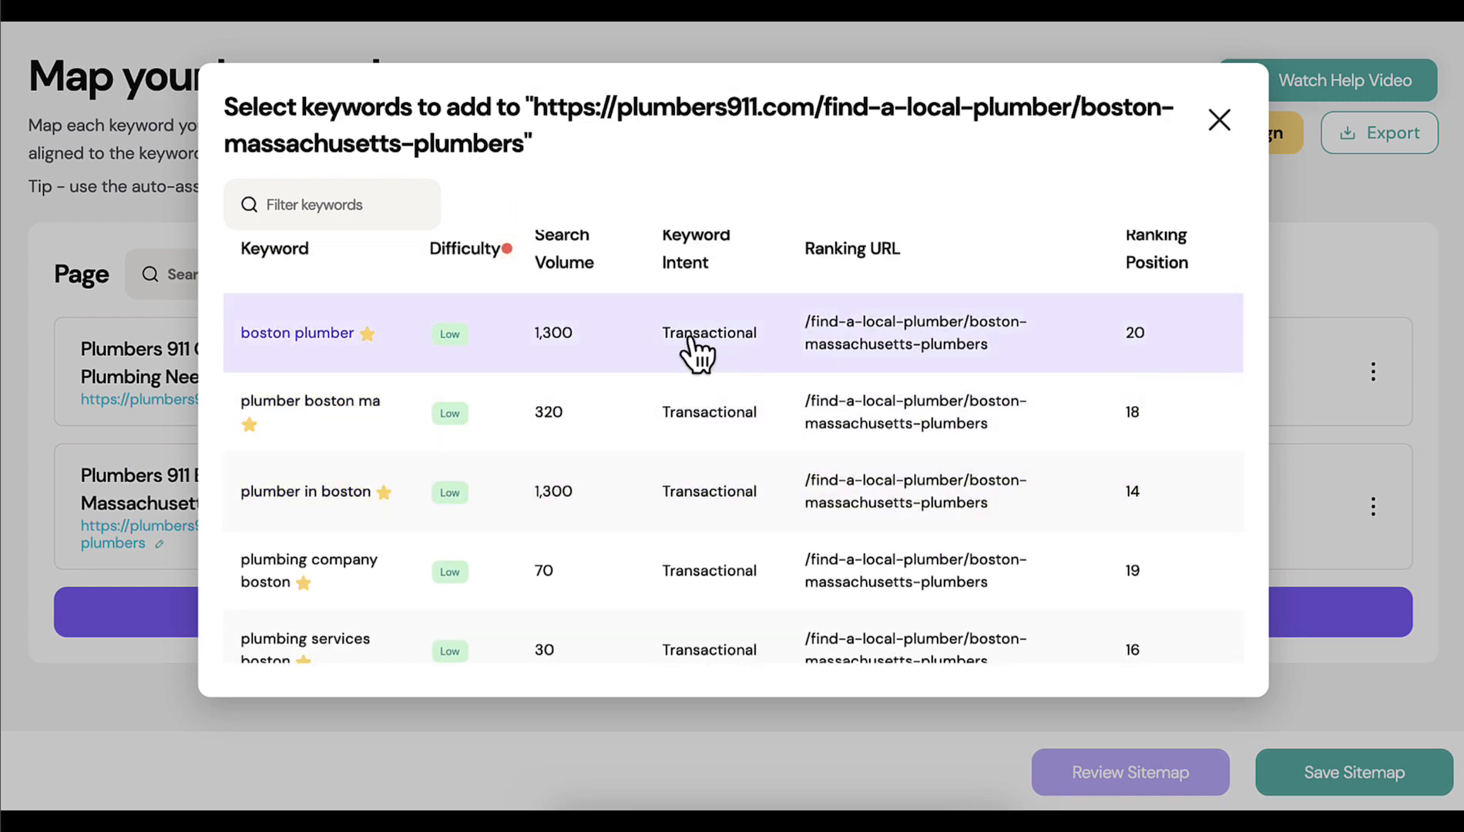
click(274, 333)
click(331, 397)
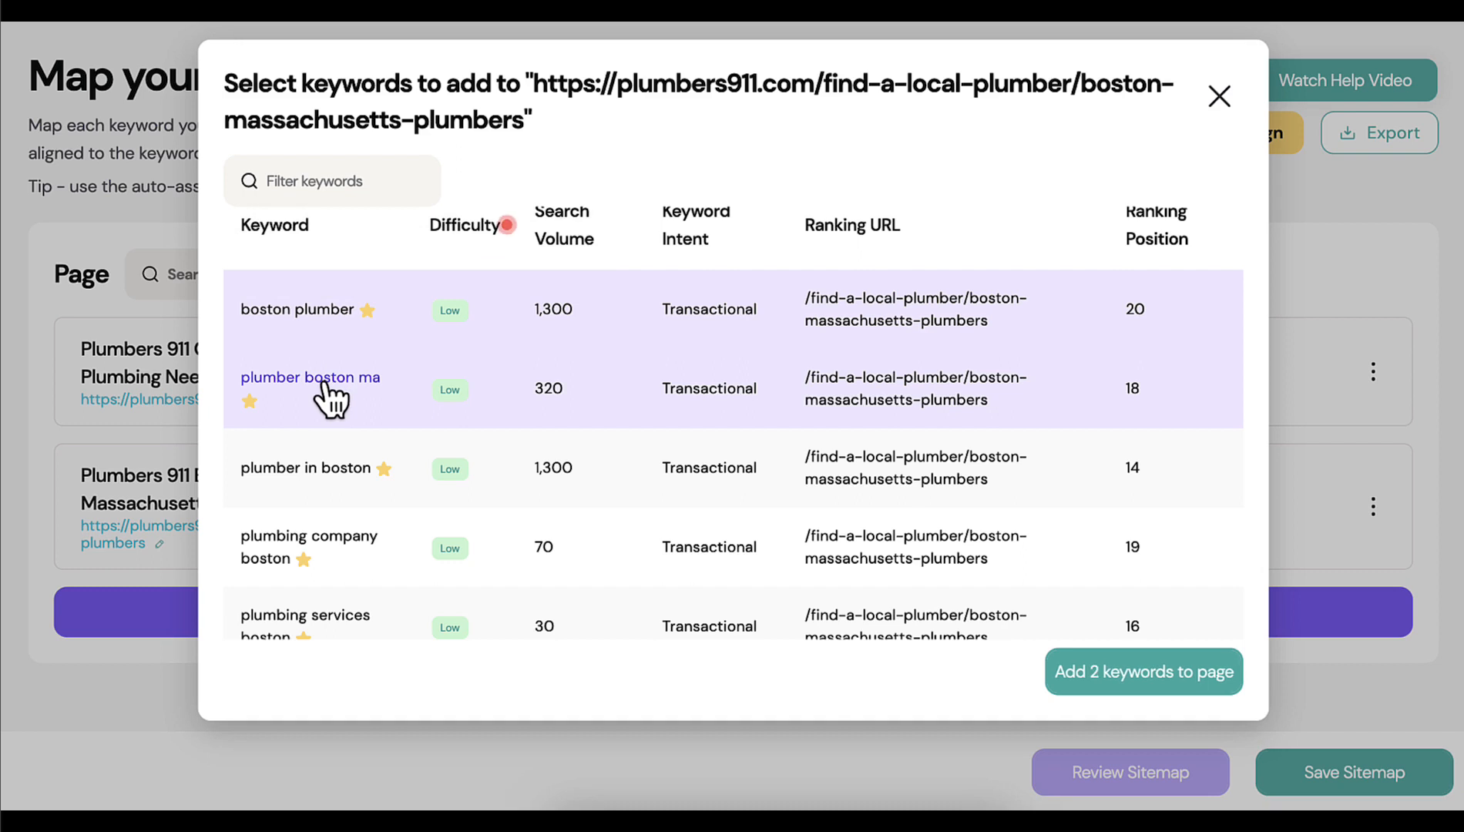
click(295, 489)
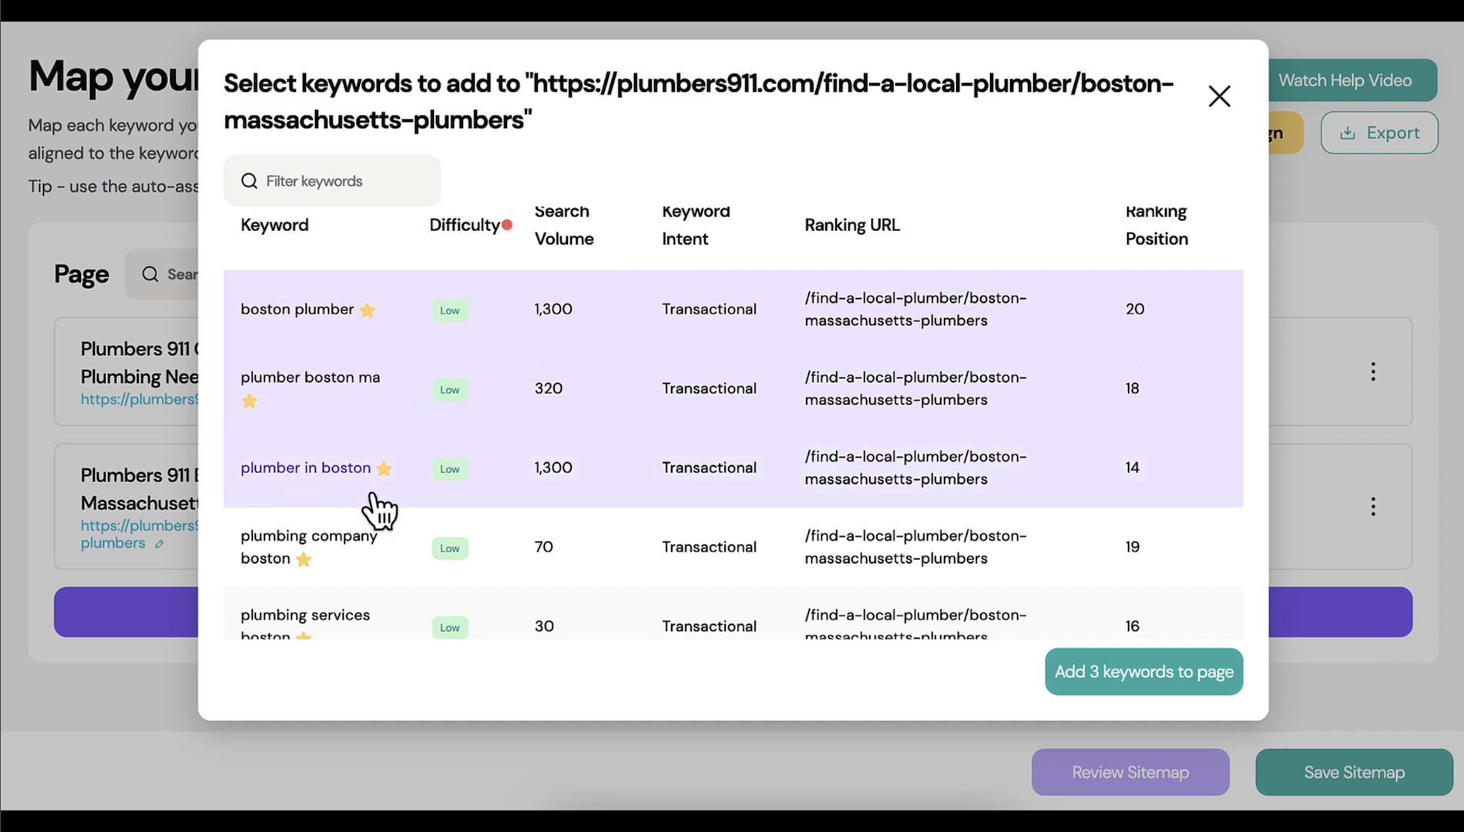
scroll(377, 506, down, 2)
click(361, 460)
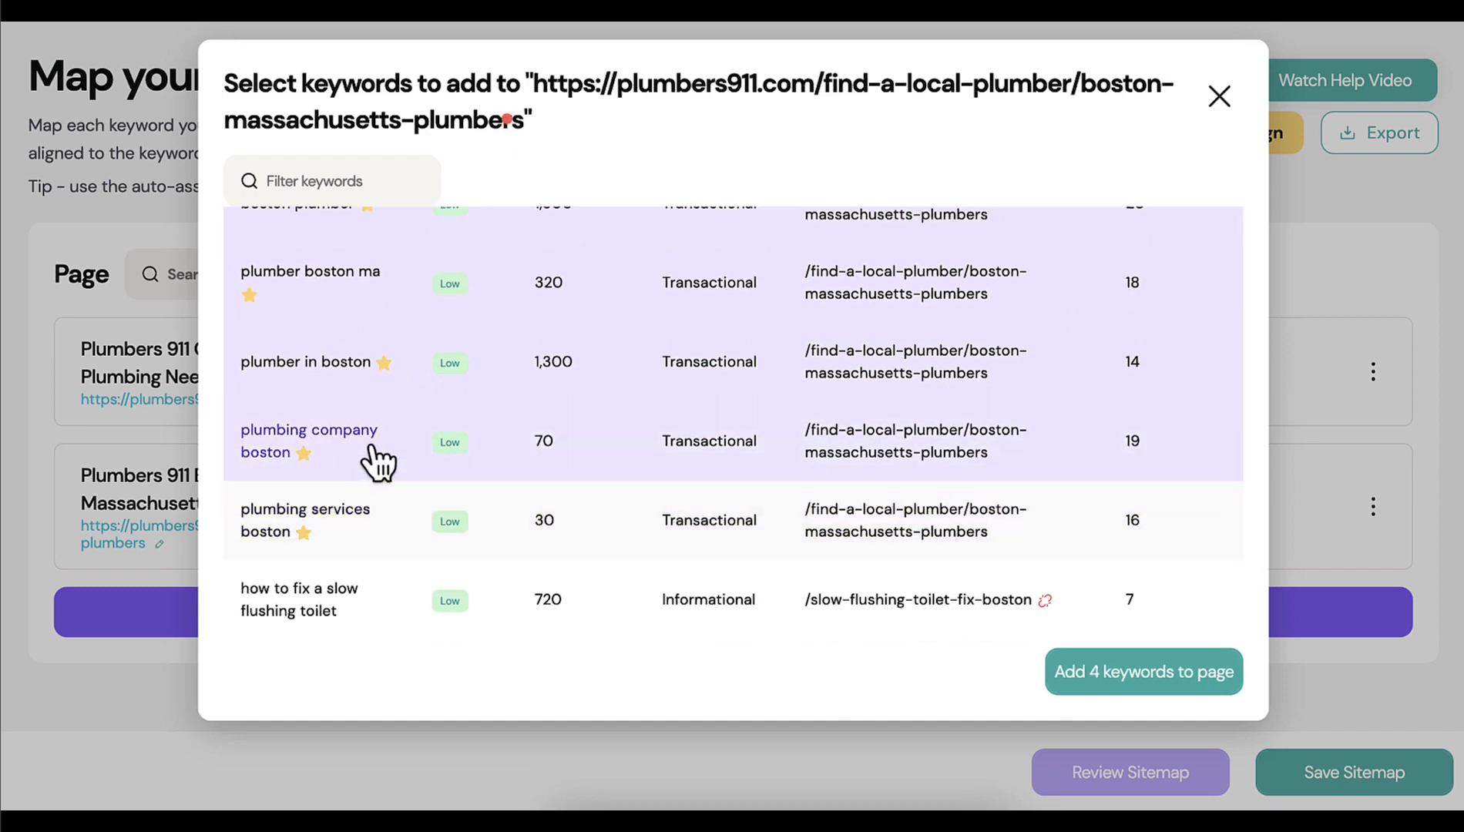
click(254, 539)
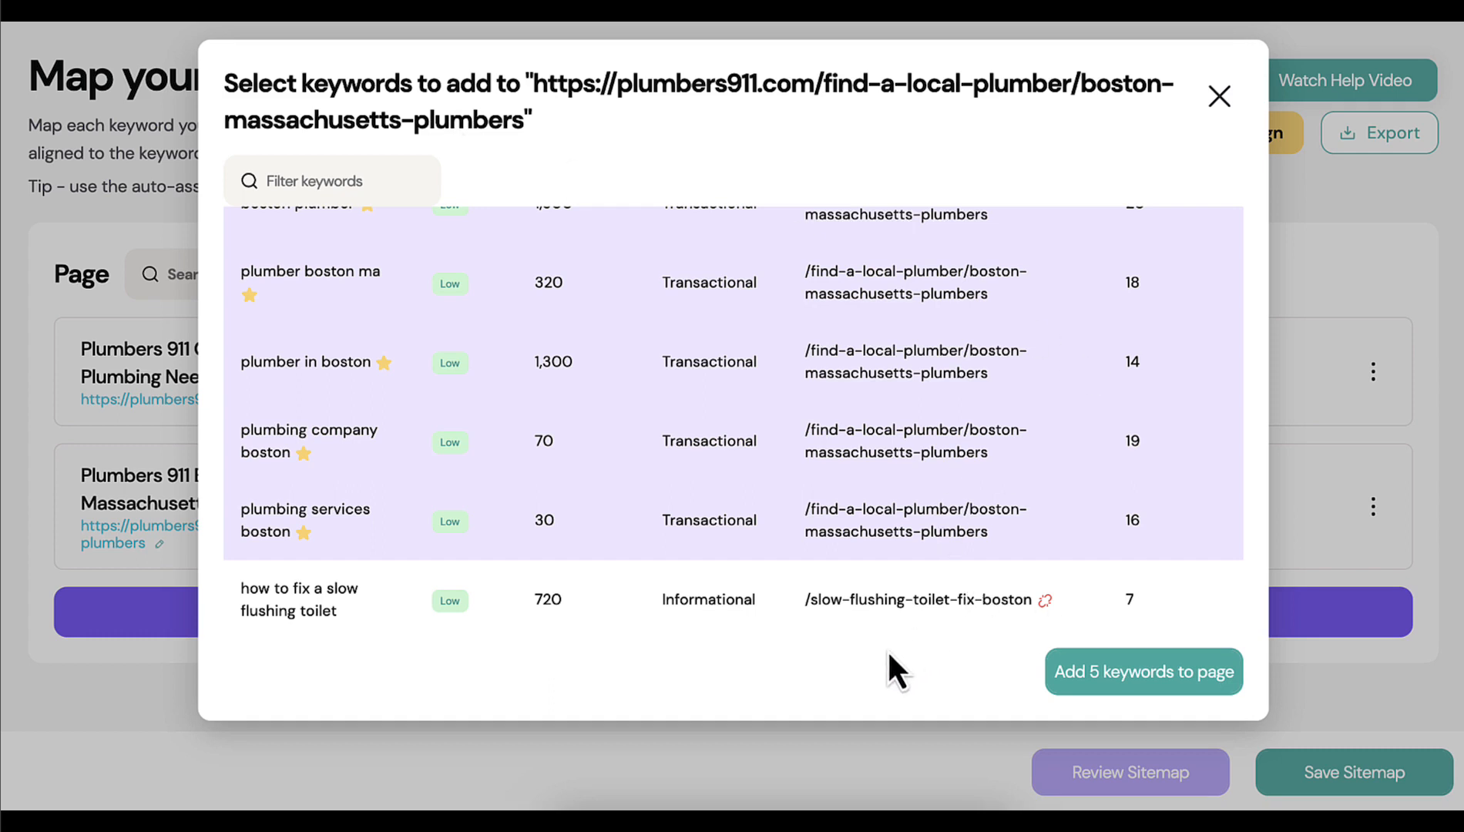
click(1123, 674)
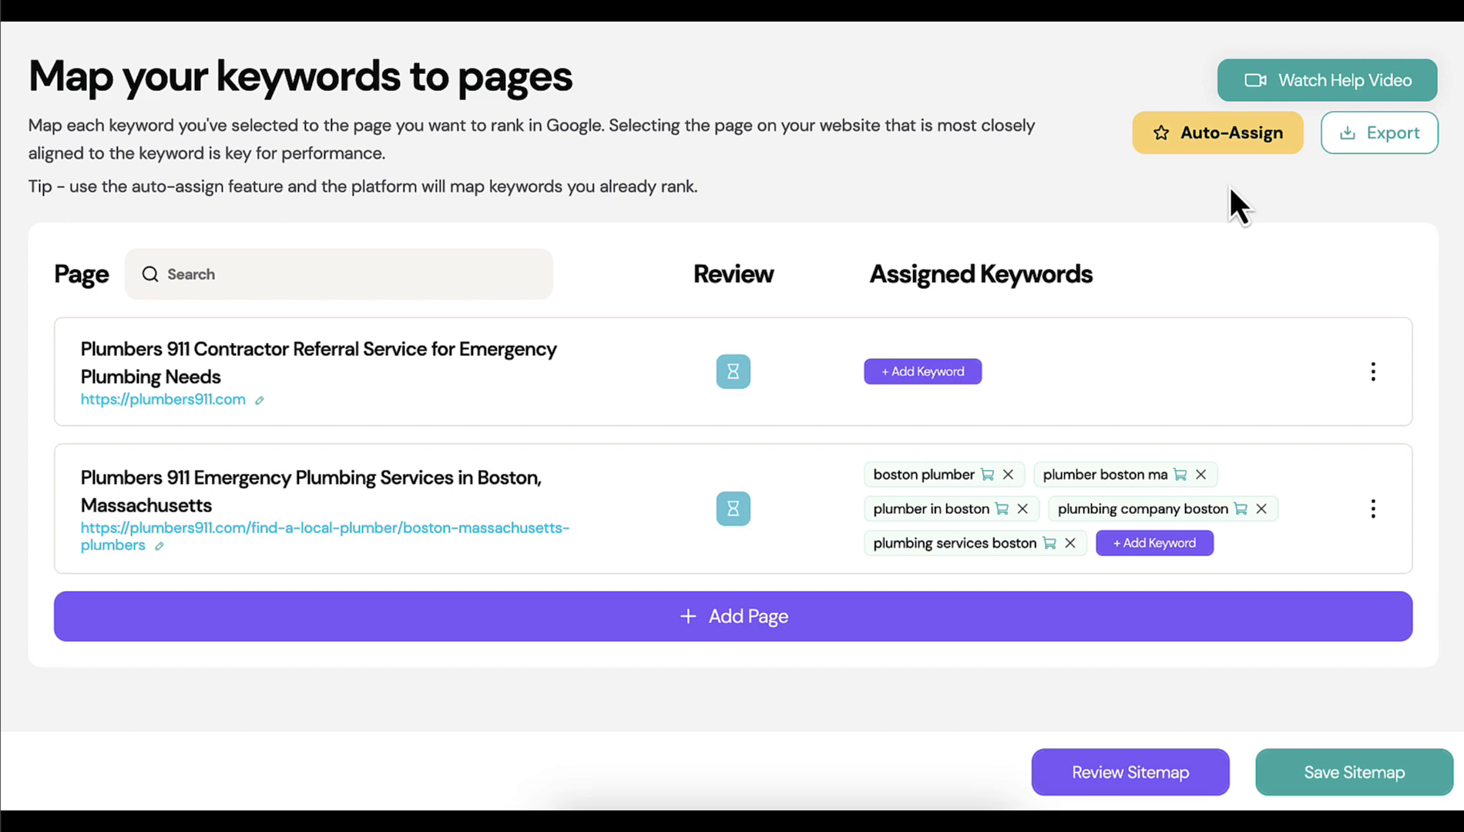
Auto-assign the remaining keyword to the page that already ranks for it and check the resulting assignment.
click(1224, 134)
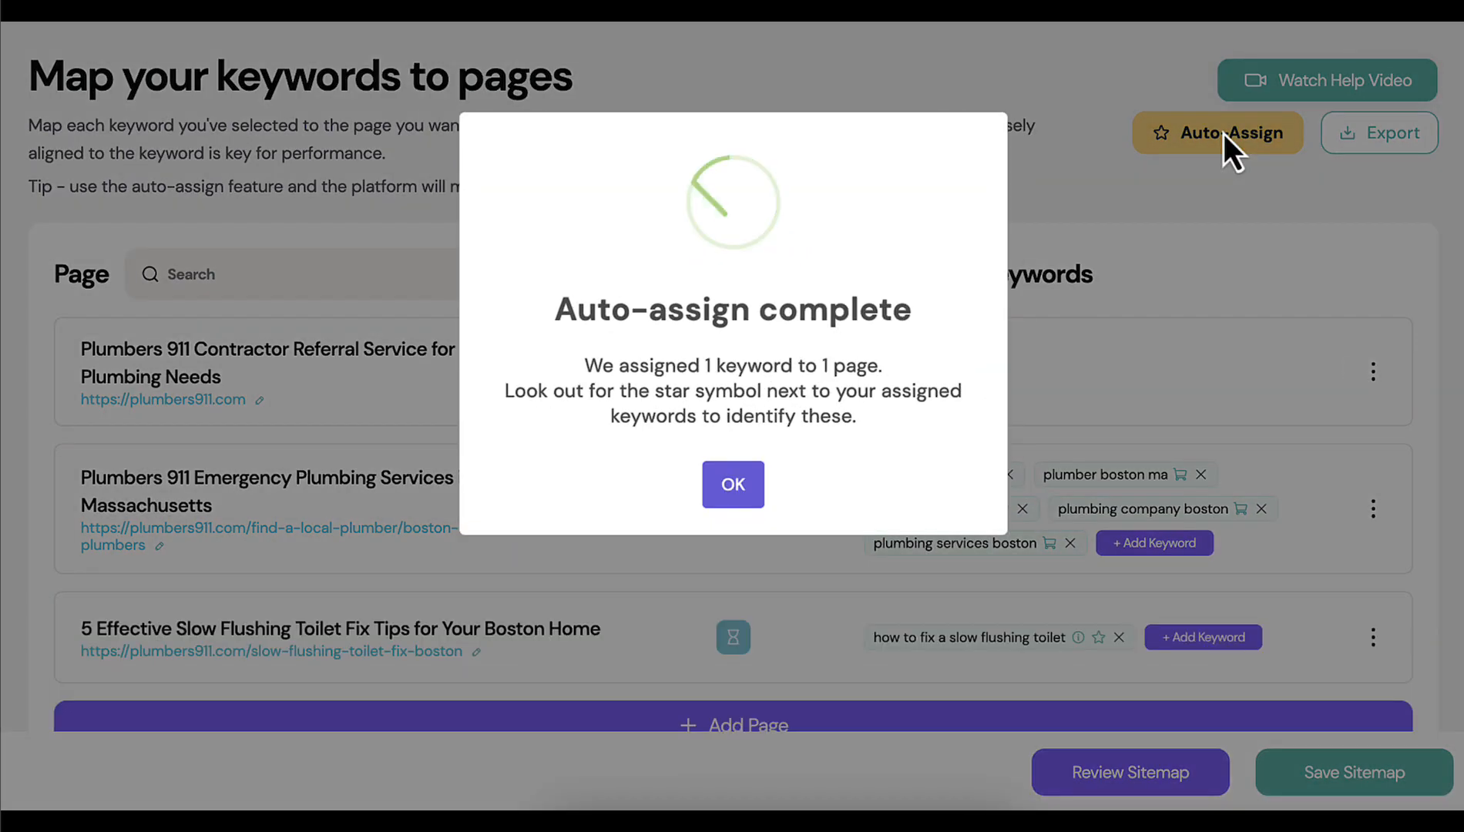
click(736, 489)
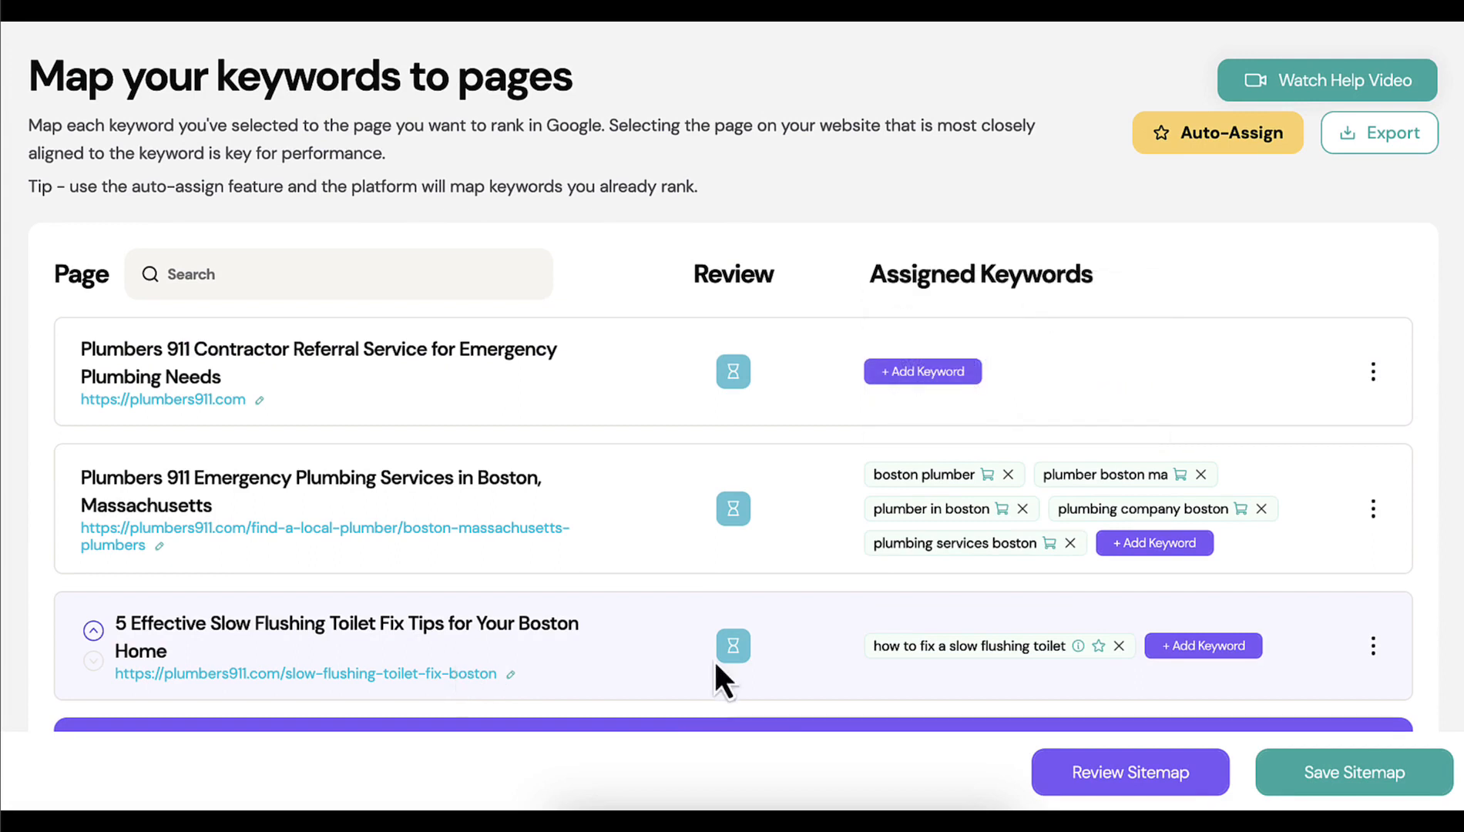
mouse_move(956, 636)
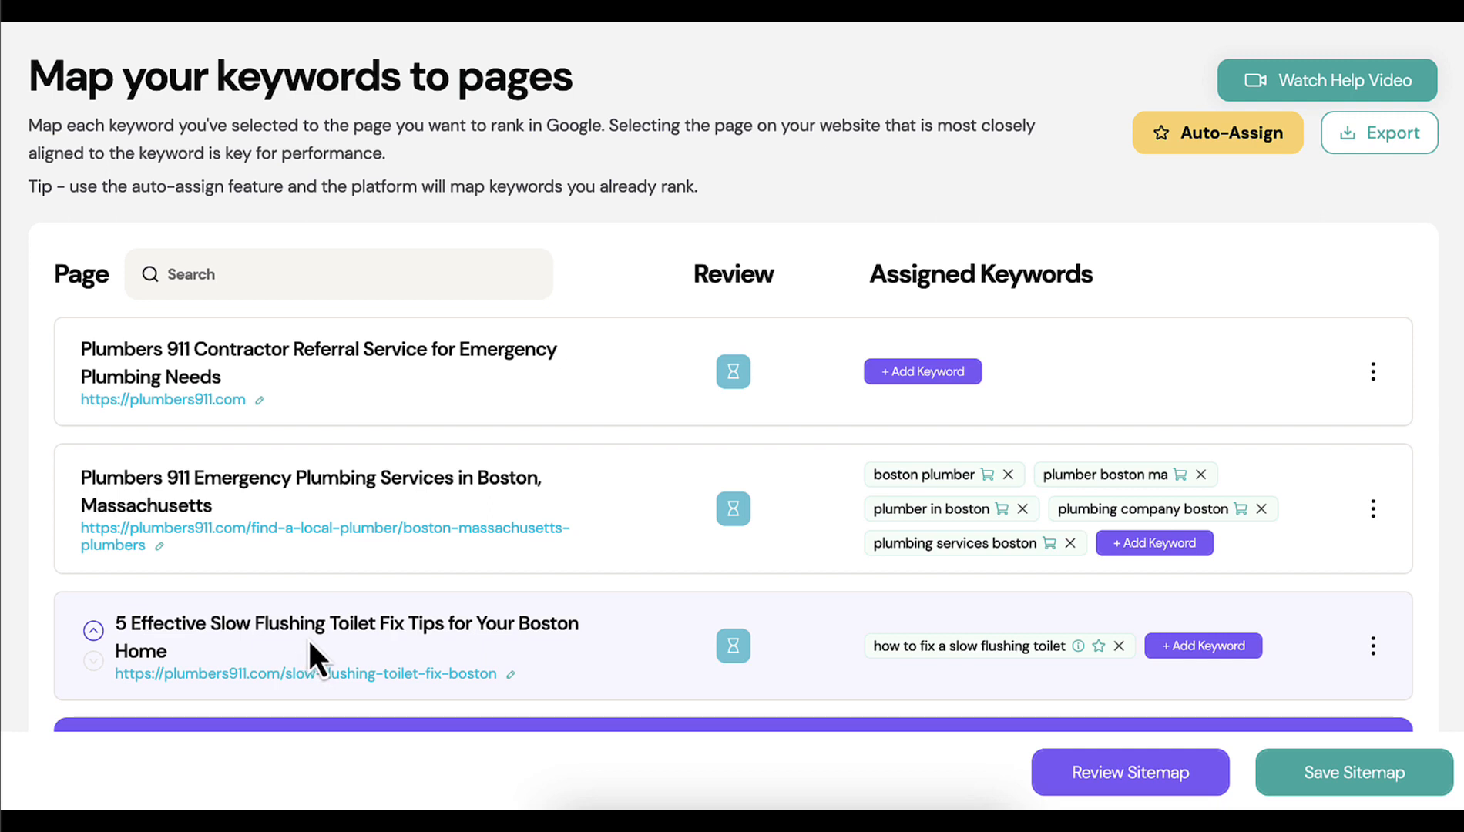
mouse_move(911, 644)
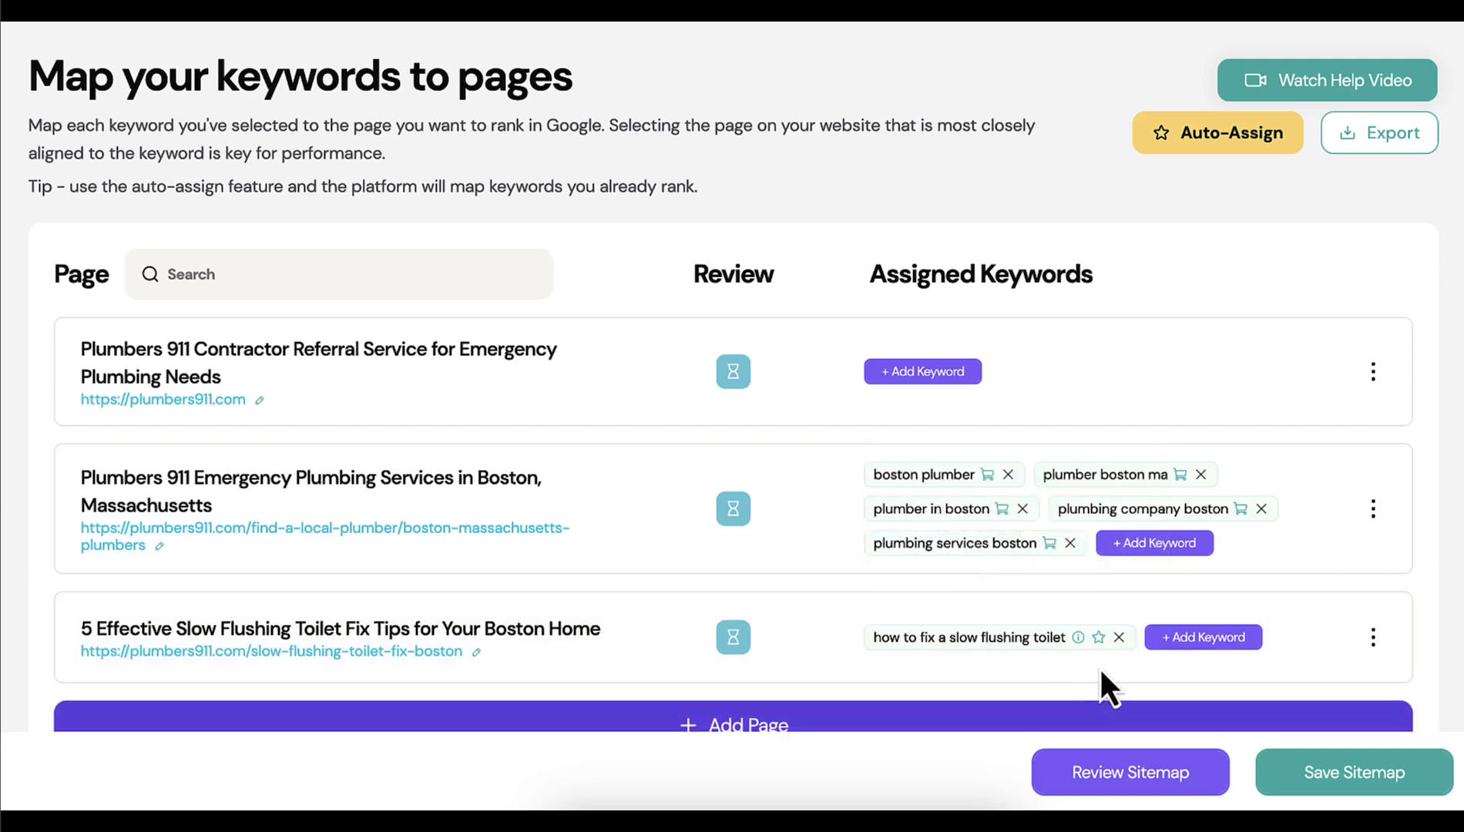
Run the AI review of the sitemap's assigned keywords, check each page's review status and save the sitemap.
click(1127, 776)
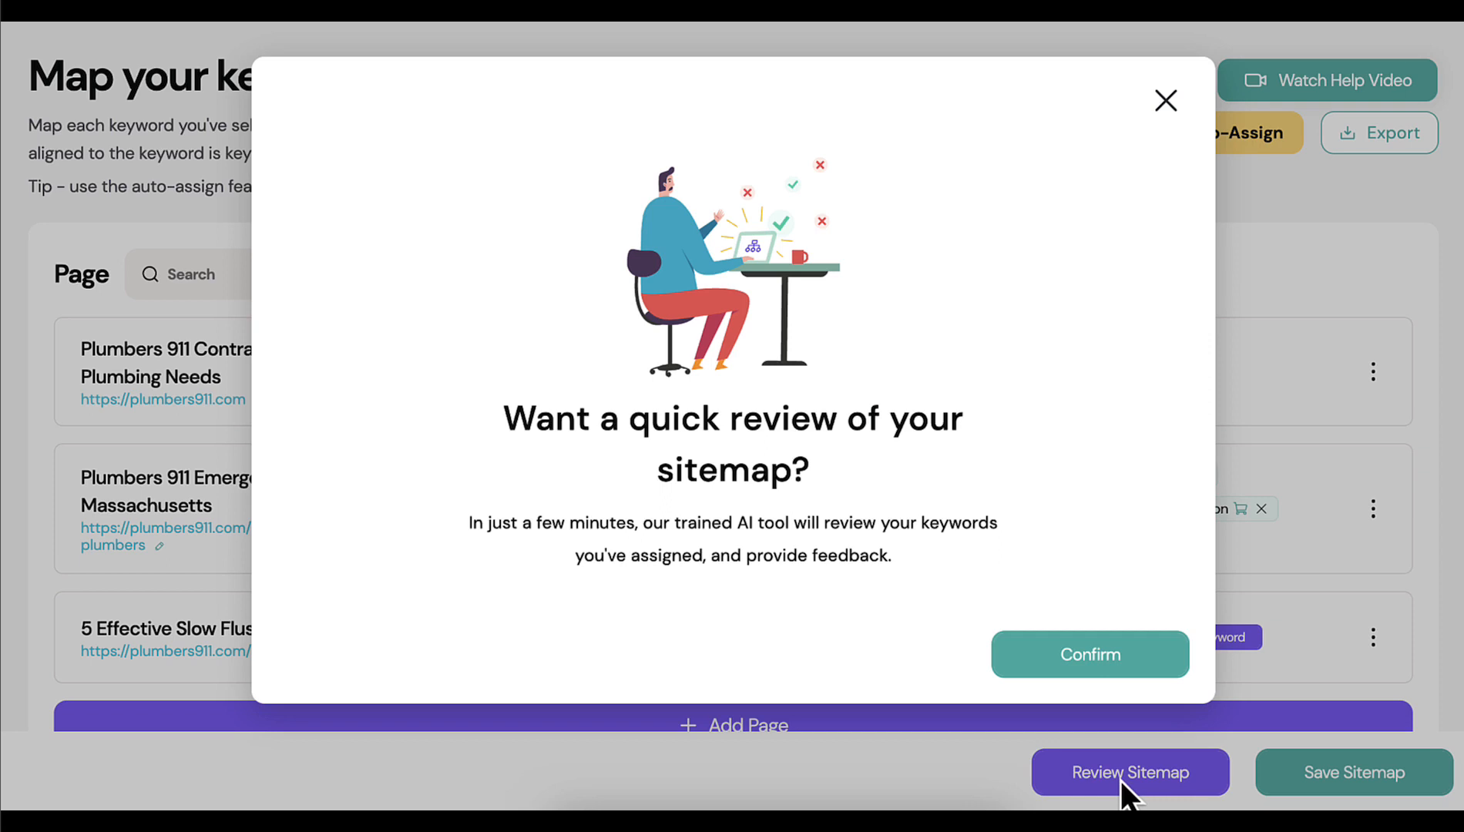
click(1086, 667)
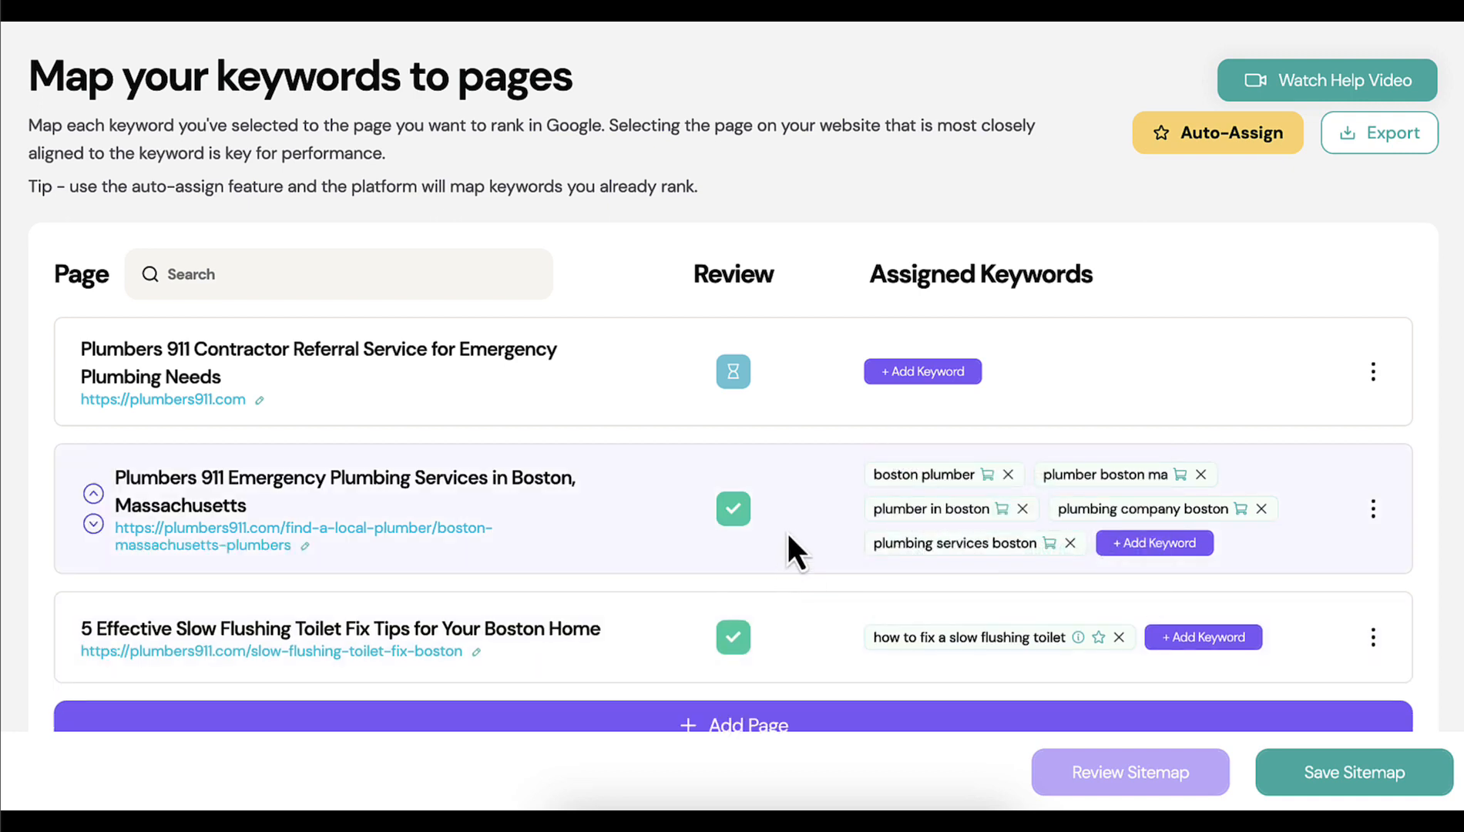
mouse_move(731, 510)
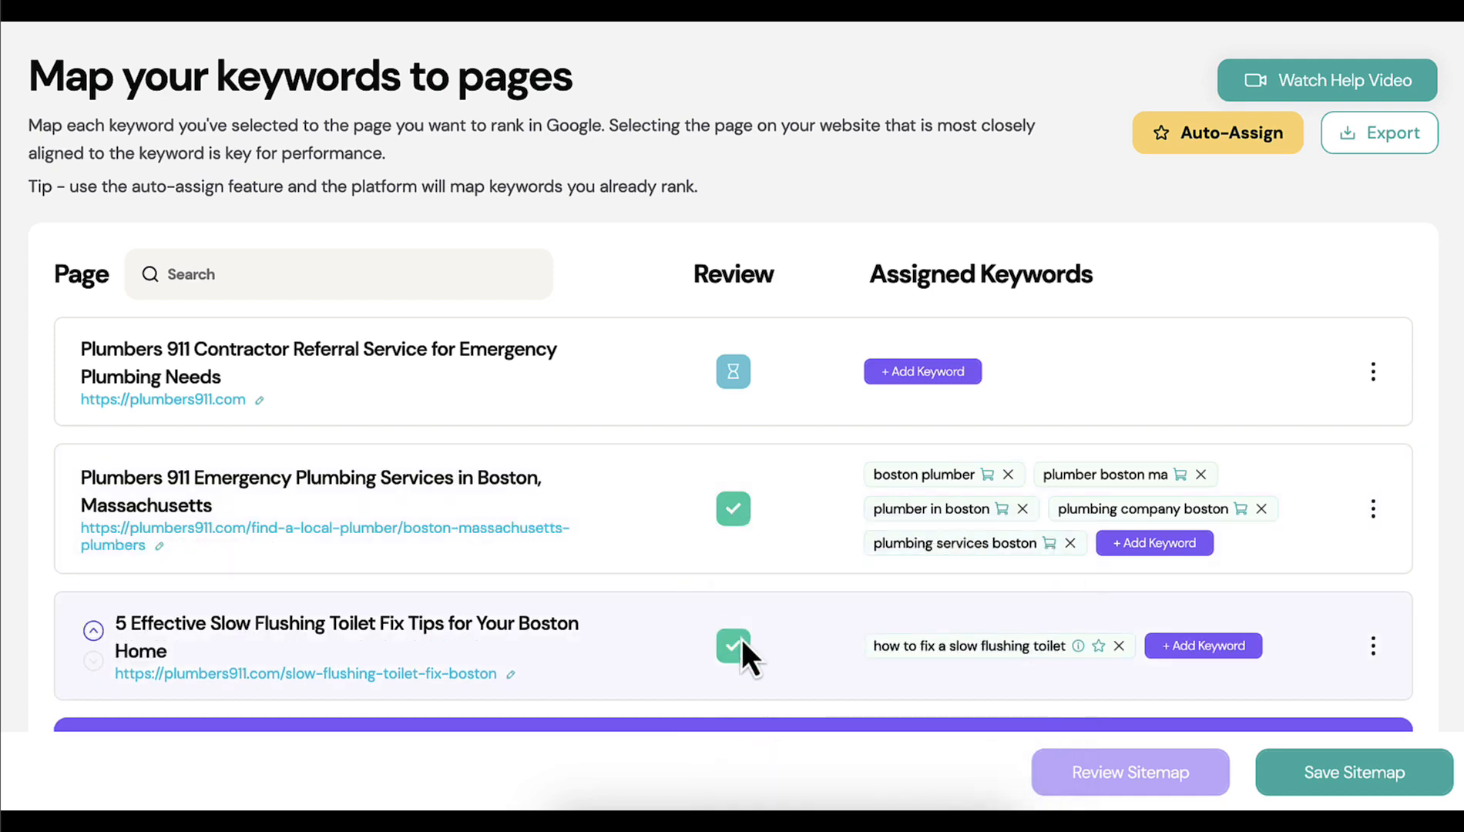
mouse_move(730, 647)
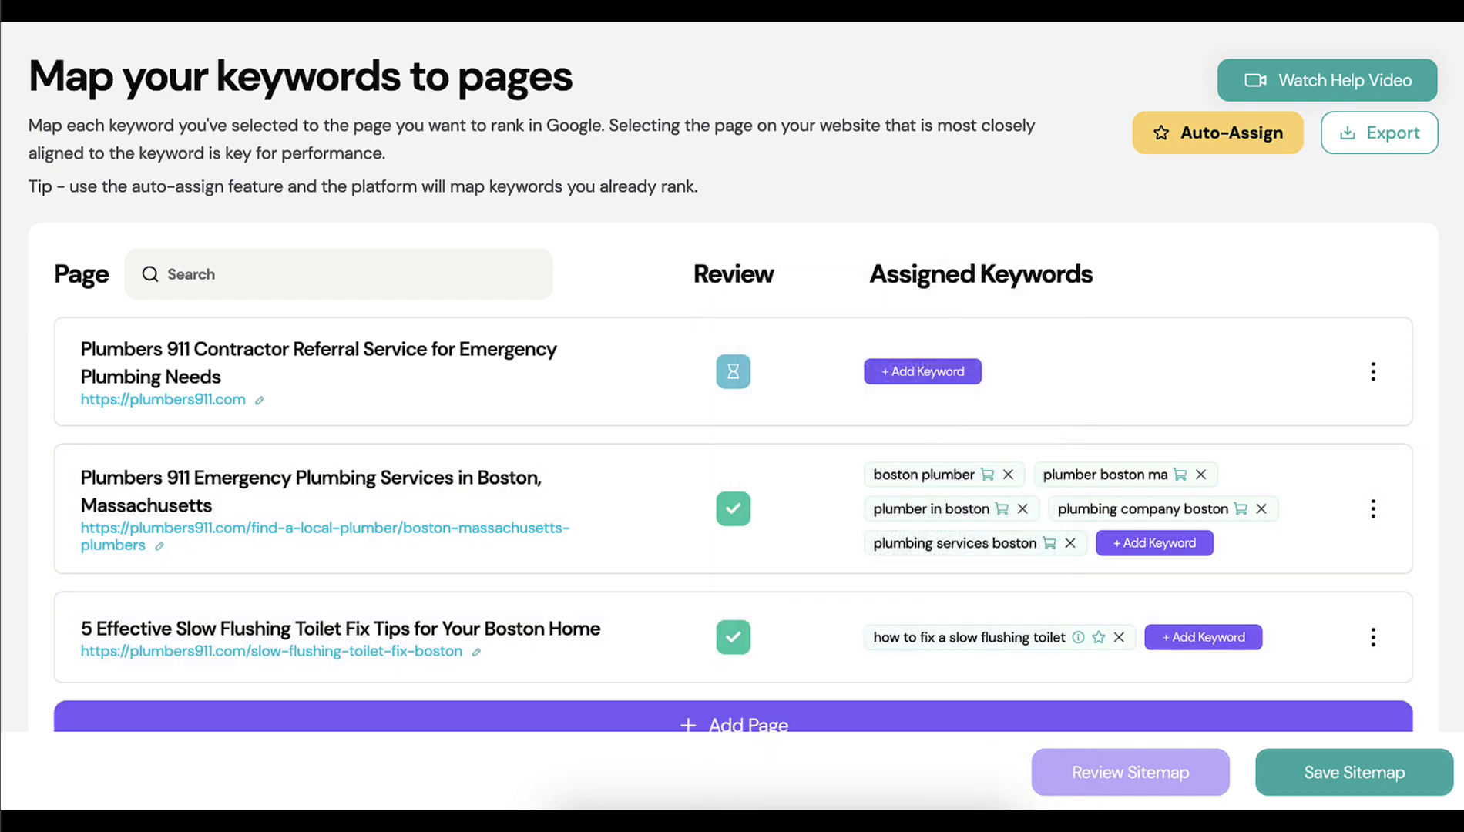
click(1380, 798)
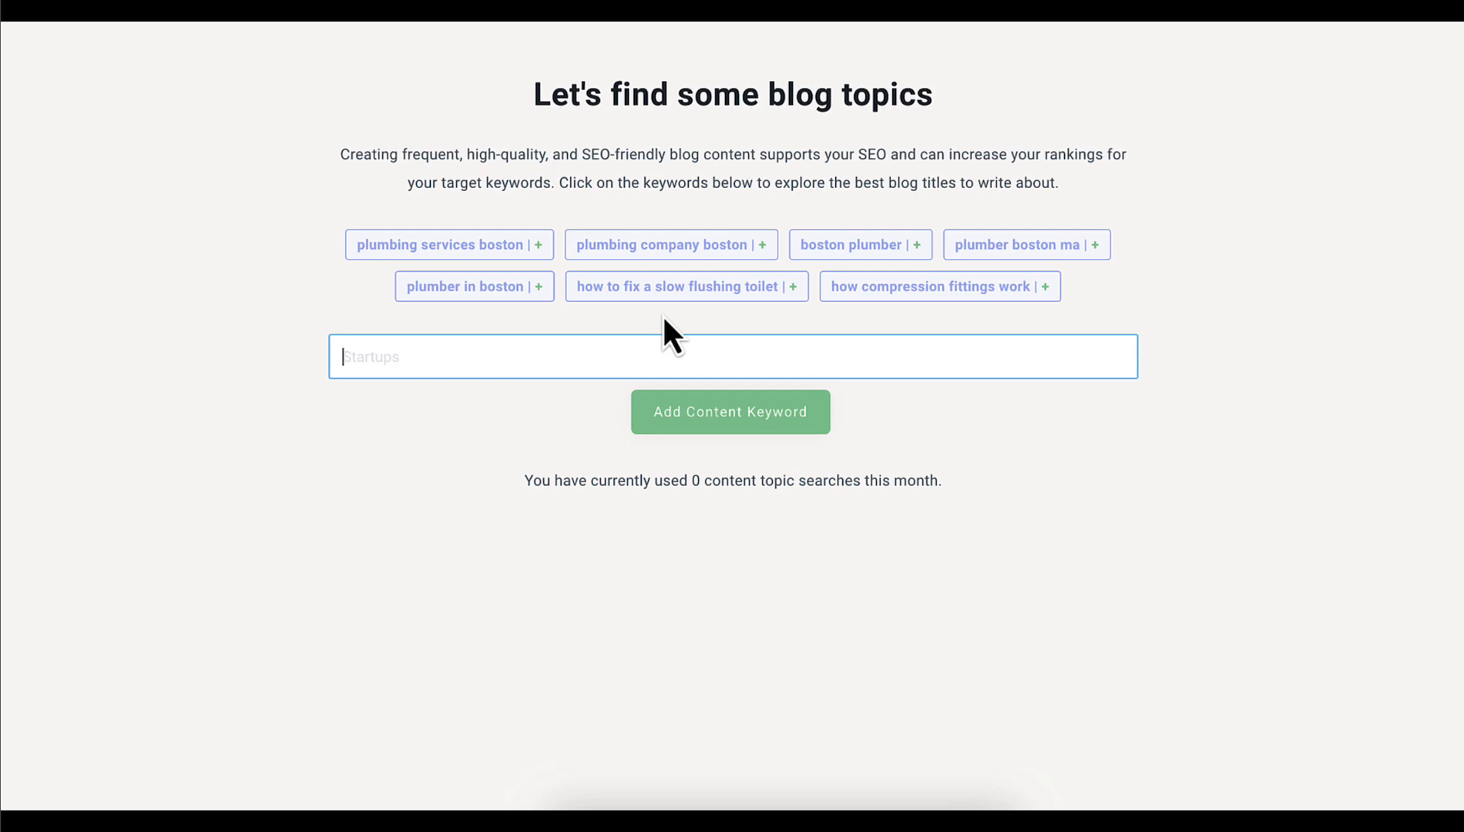
Add the content keyword "slow flushing toilet" to find blog topics.
text(slow flushing toilet)
click(722, 411)
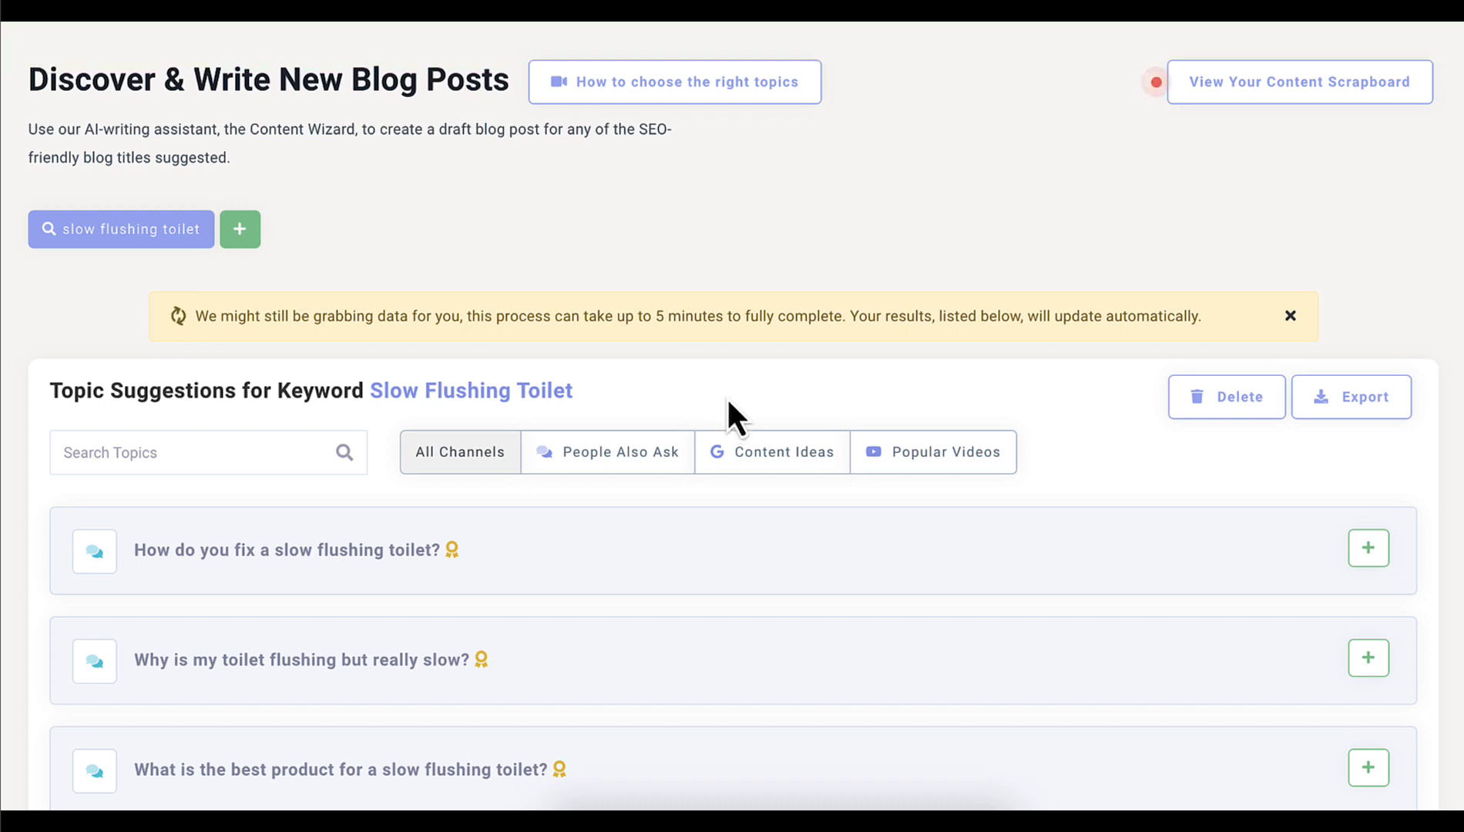
Browse the topic suggestions for the slow flushing toilet keyword and add "How do i make my toilet flush stronger?" to the content scrapboard.
scroll(723, 406, down, 3)
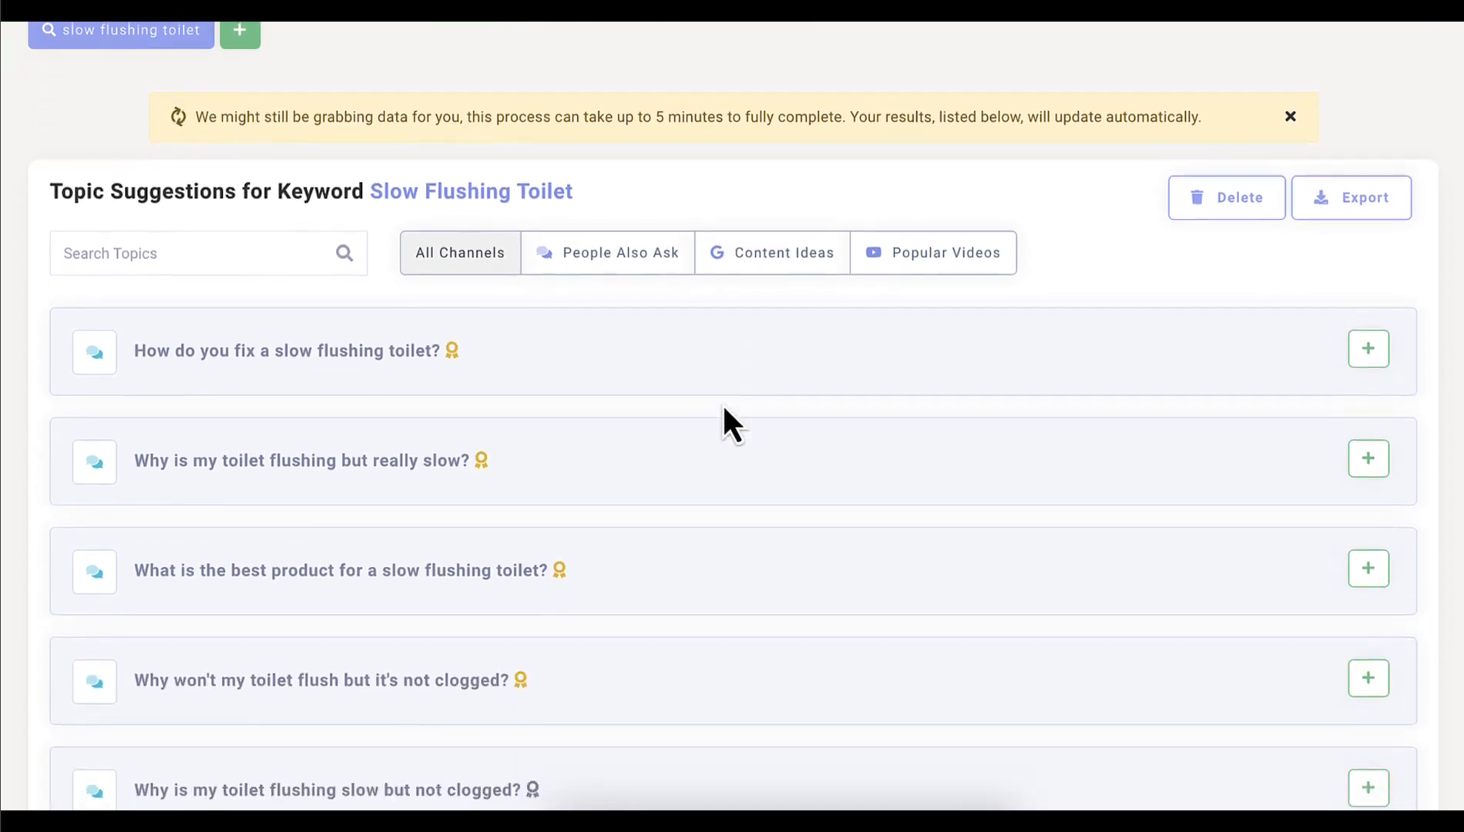
scroll(722, 402, down, 1)
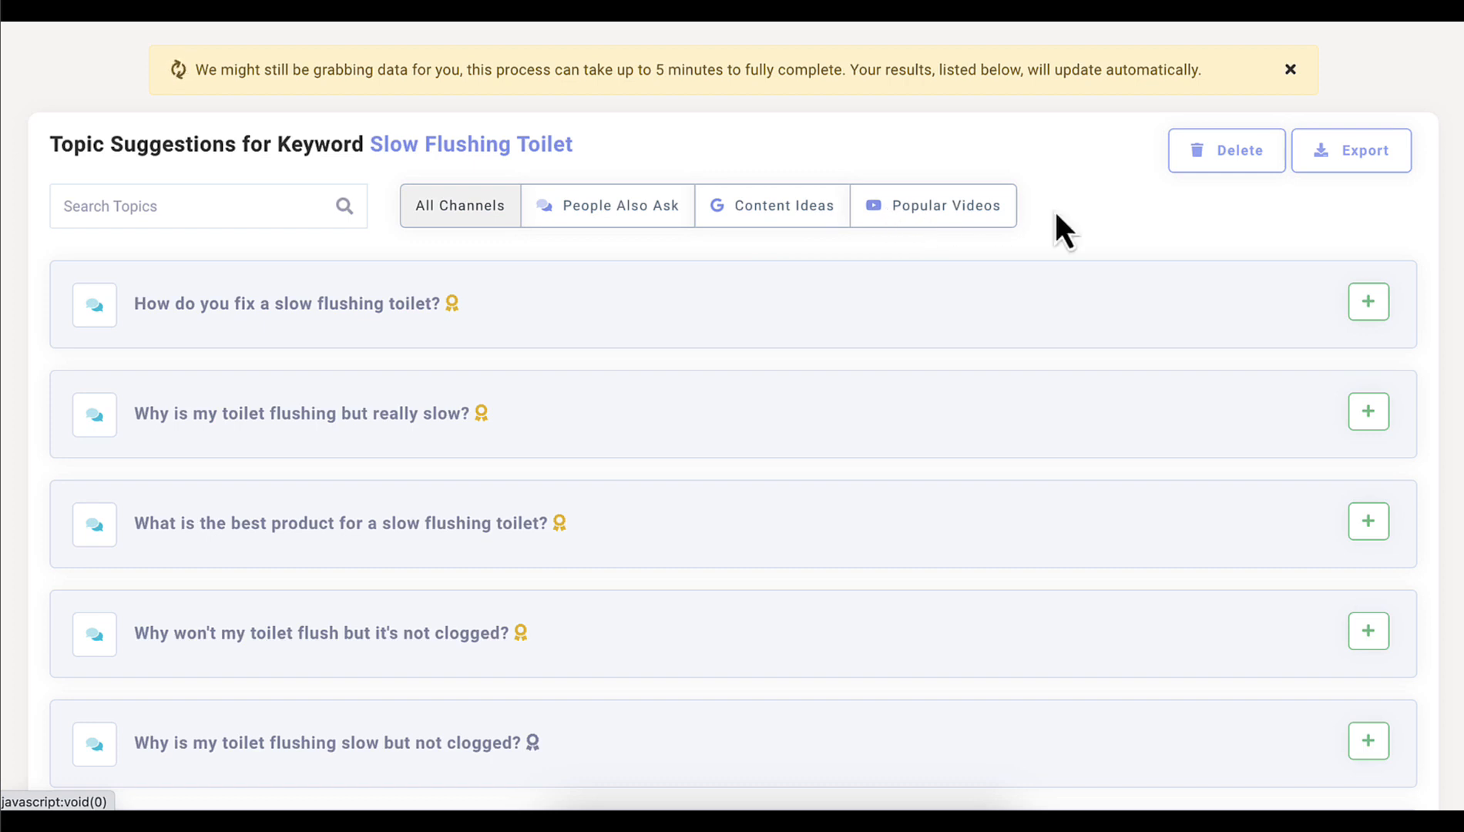
scroll(1112, 225, down, 1)
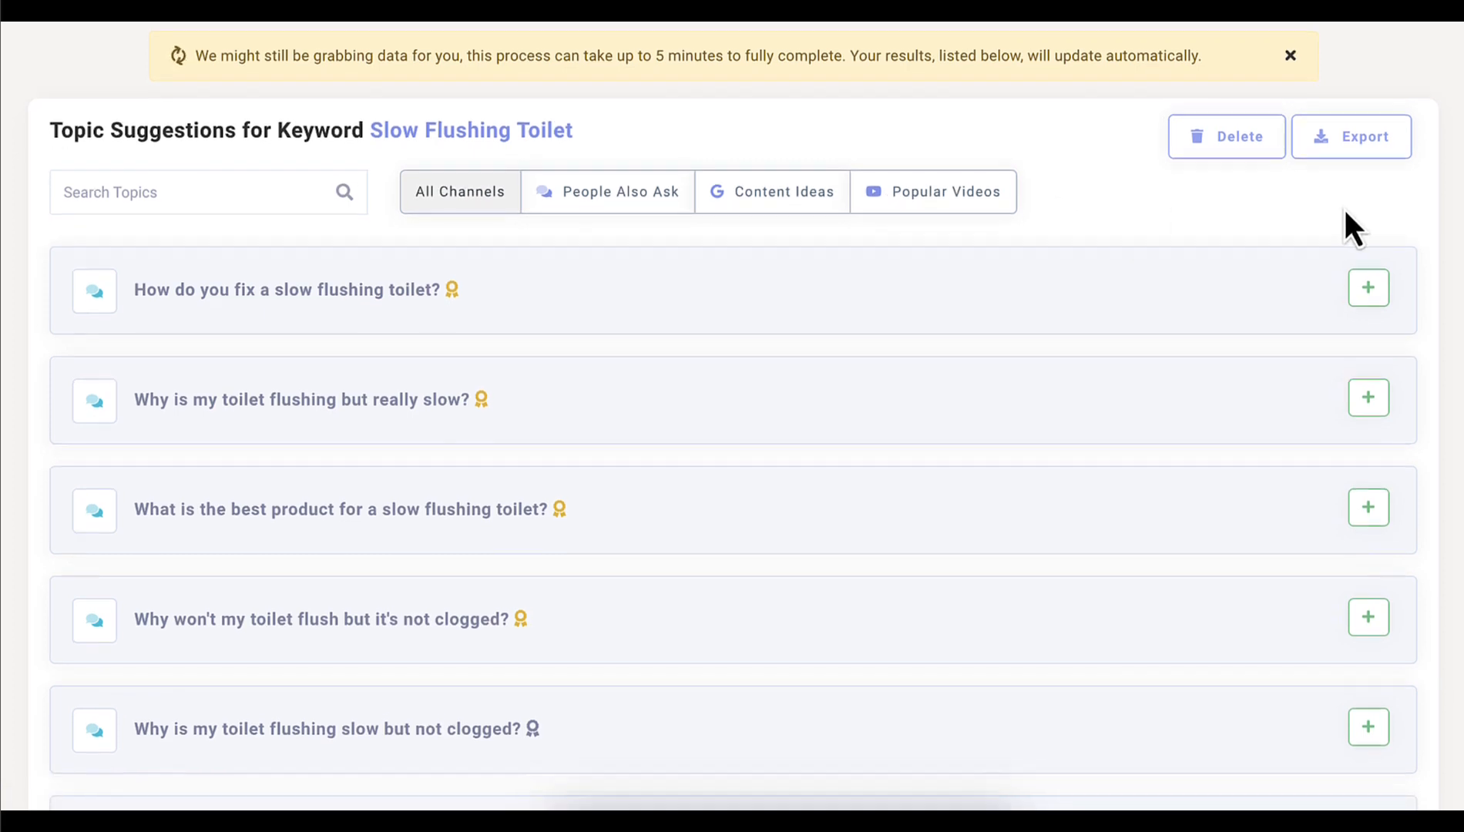
scroll(1345, 212, down, 1)
scroll(1455, 219, down, 2)
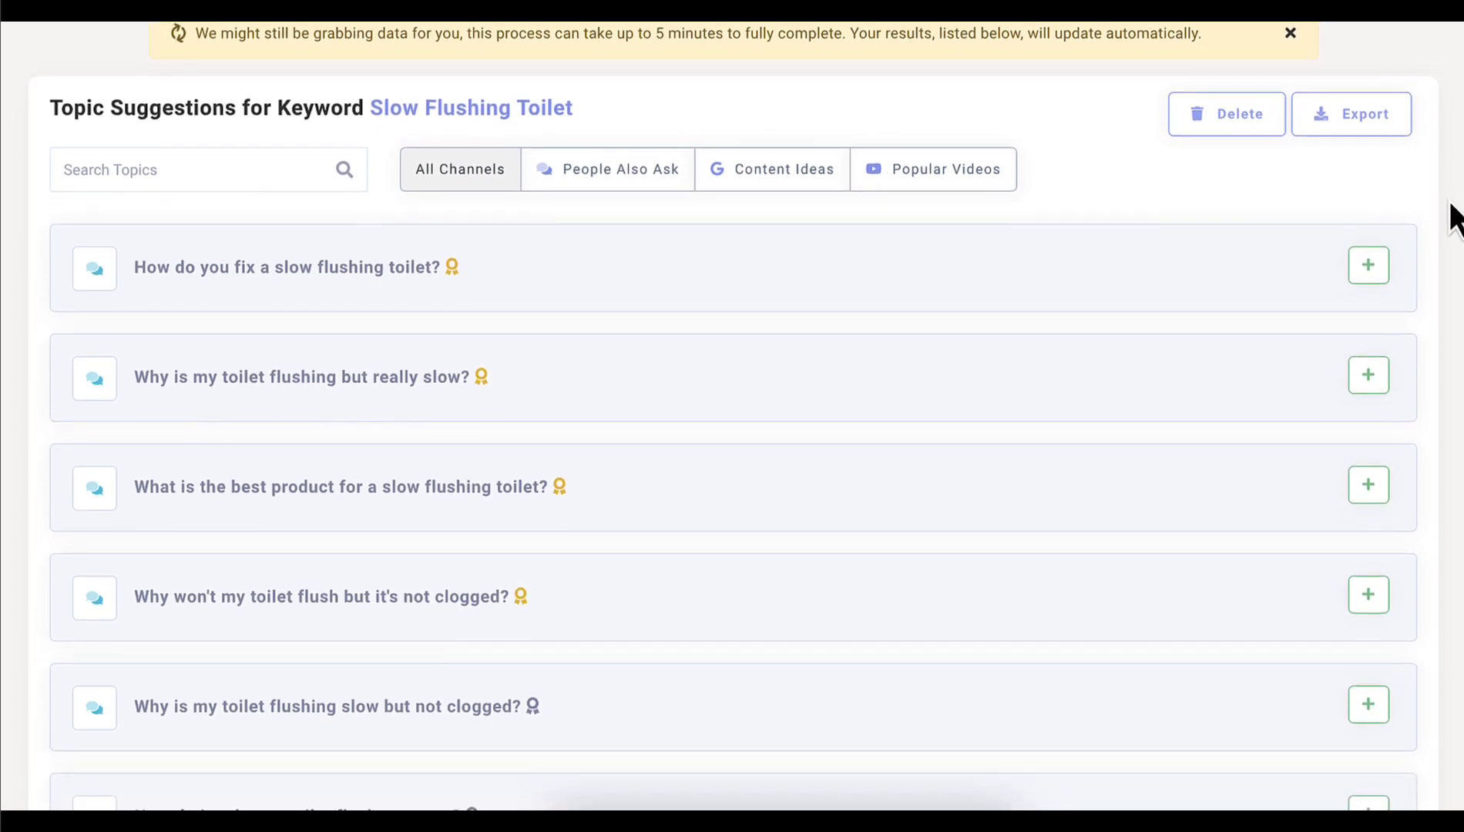
scroll(1455, 220, down, 3)
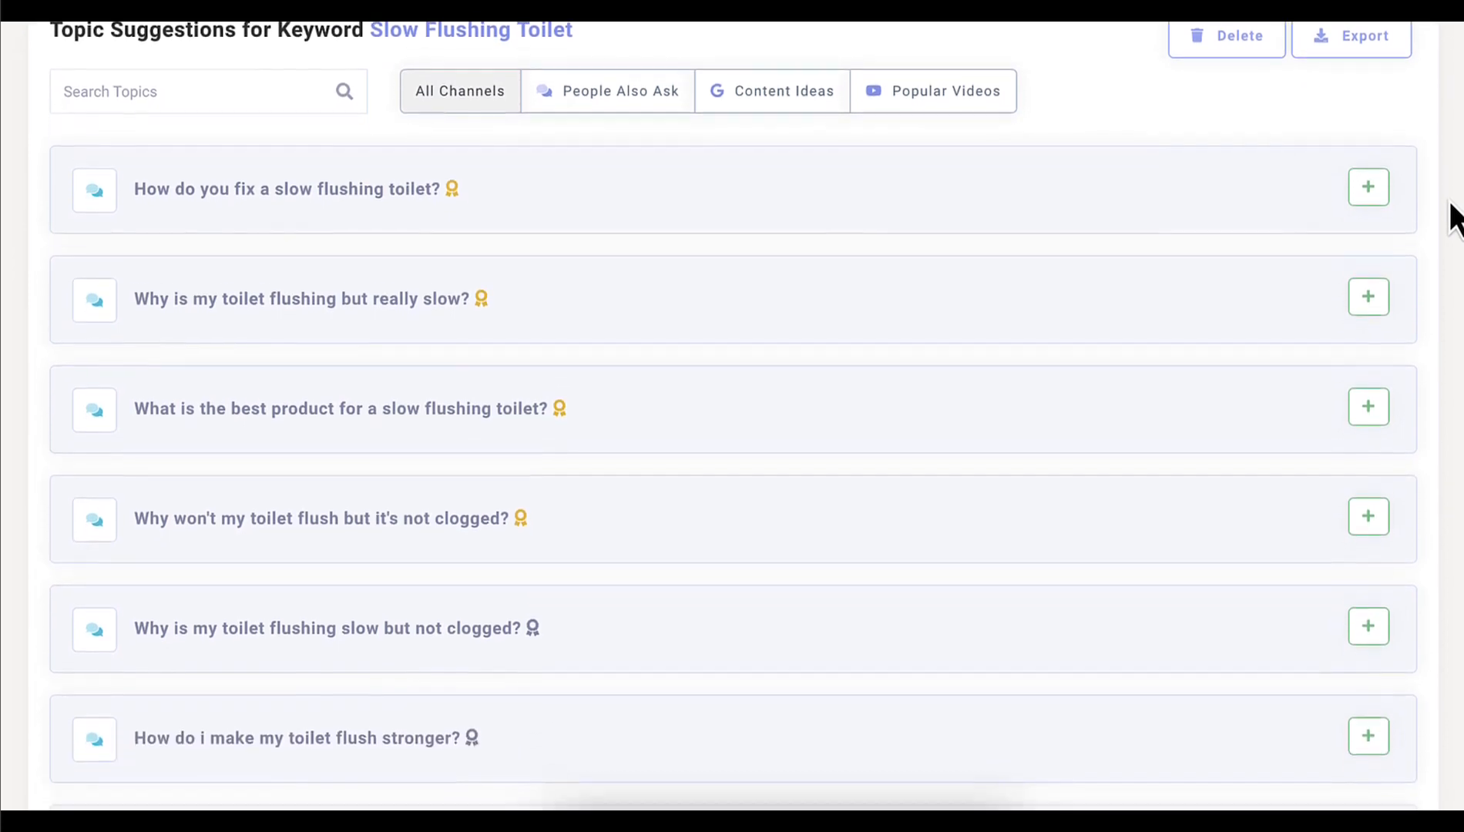
scroll(1454, 220, down, 3)
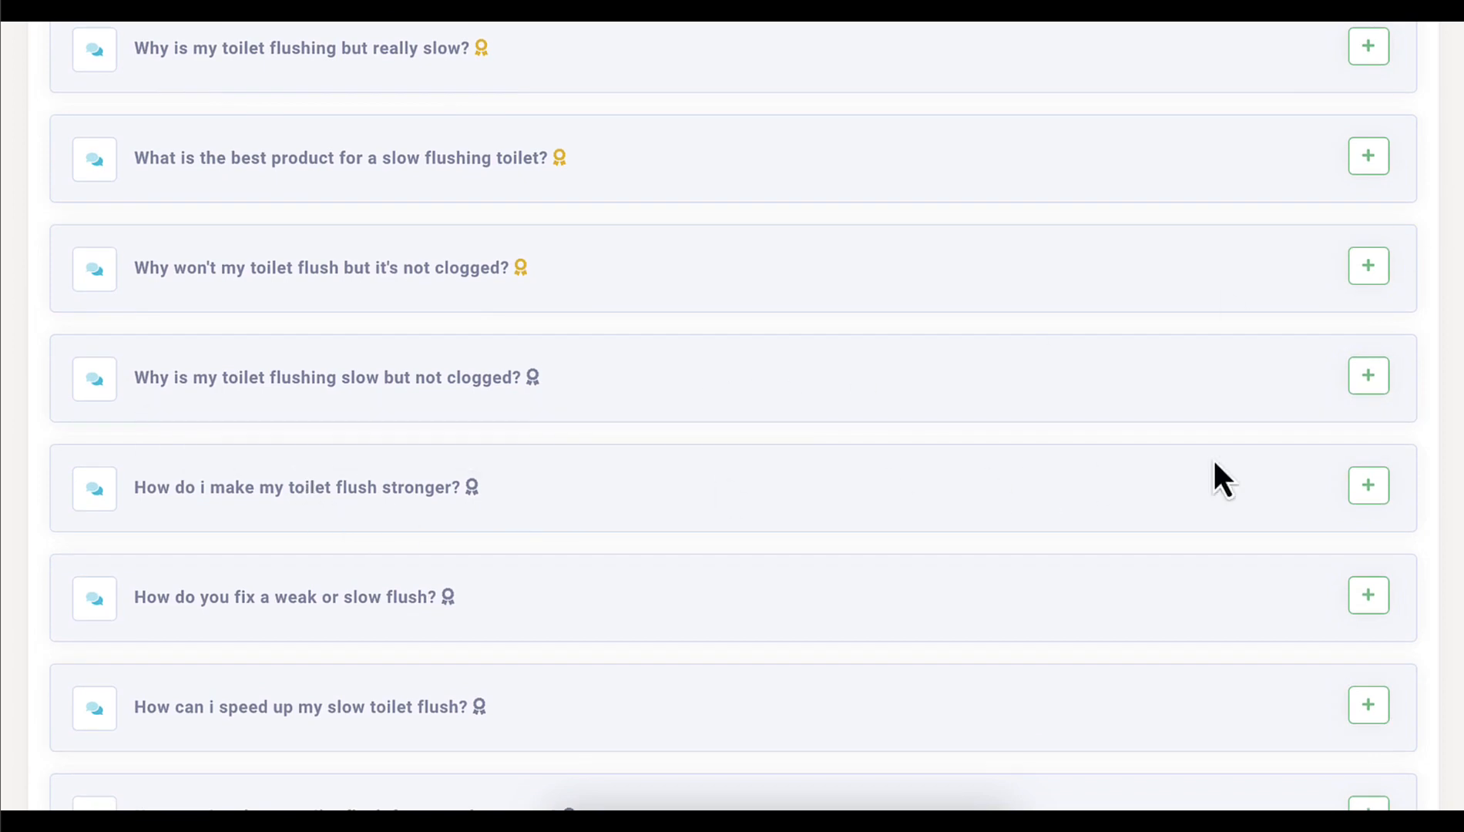
click(1369, 492)
scroll(1369, 493, up, 8)
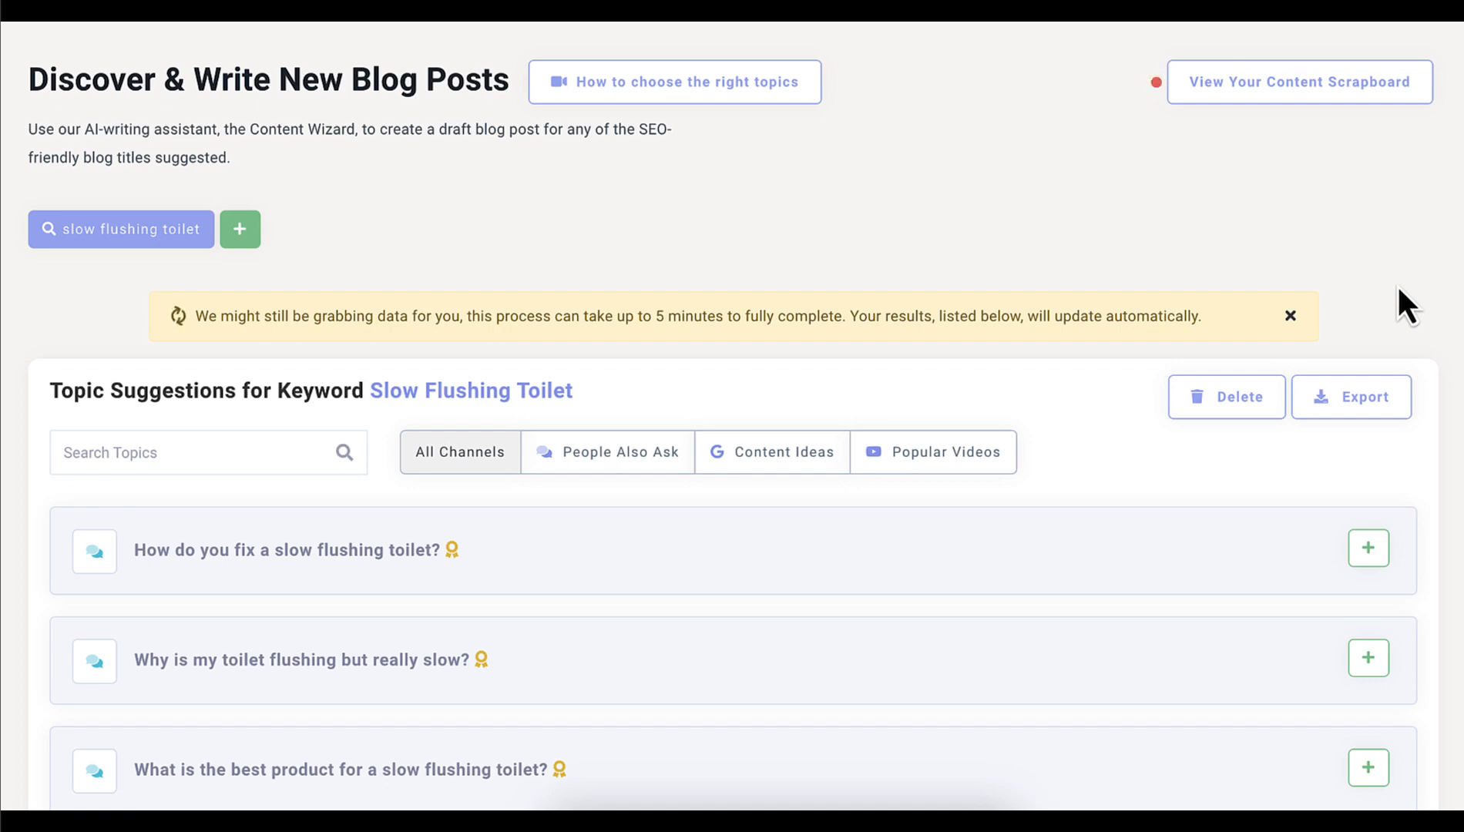
Open the scrapboard topic "How do i make my toilet flush stronger?" for editing and add the keyword "fast toilet flush".
click(1279, 93)
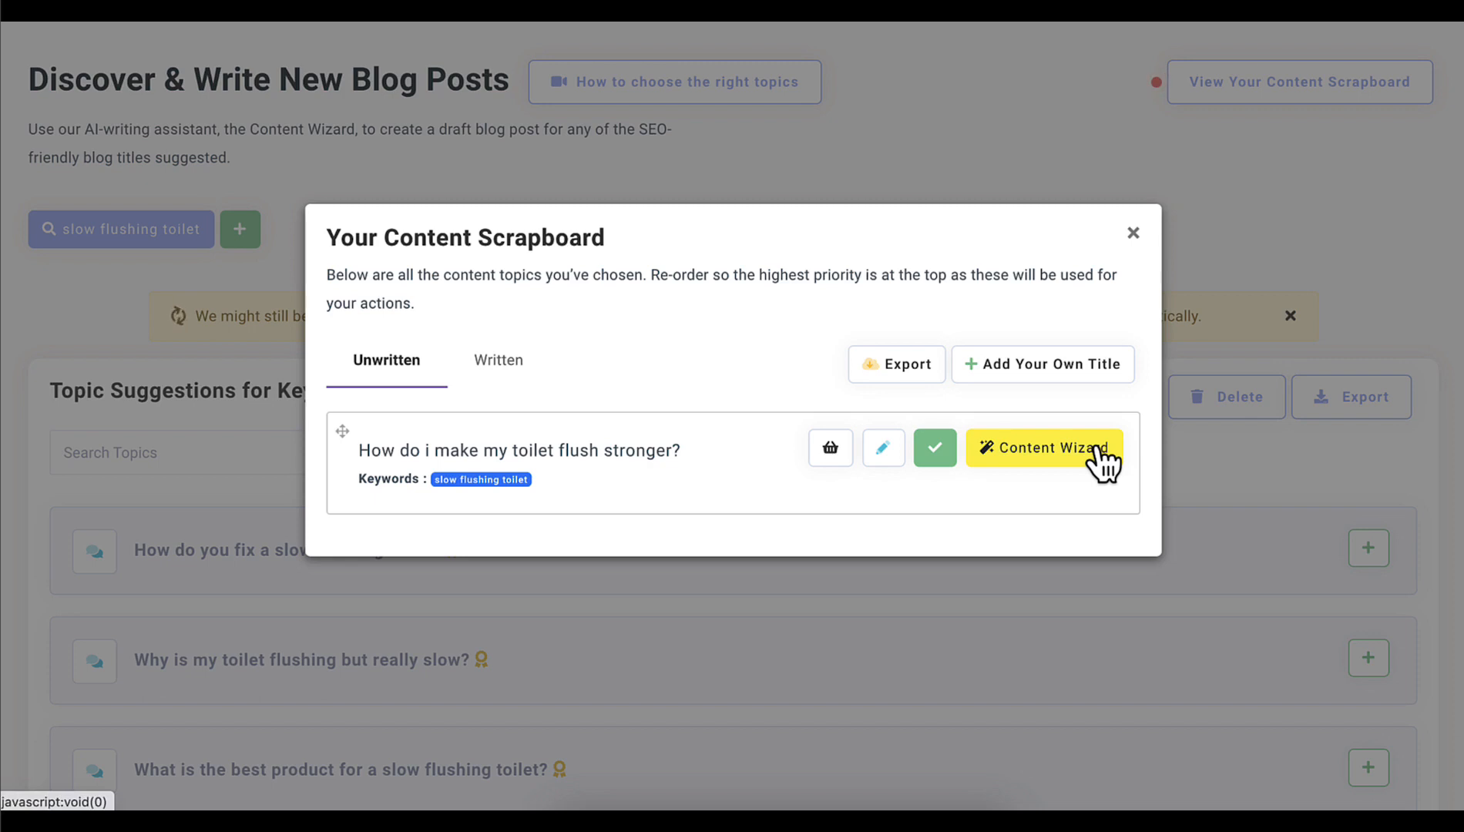
scroll(1033, 485, down, 1)
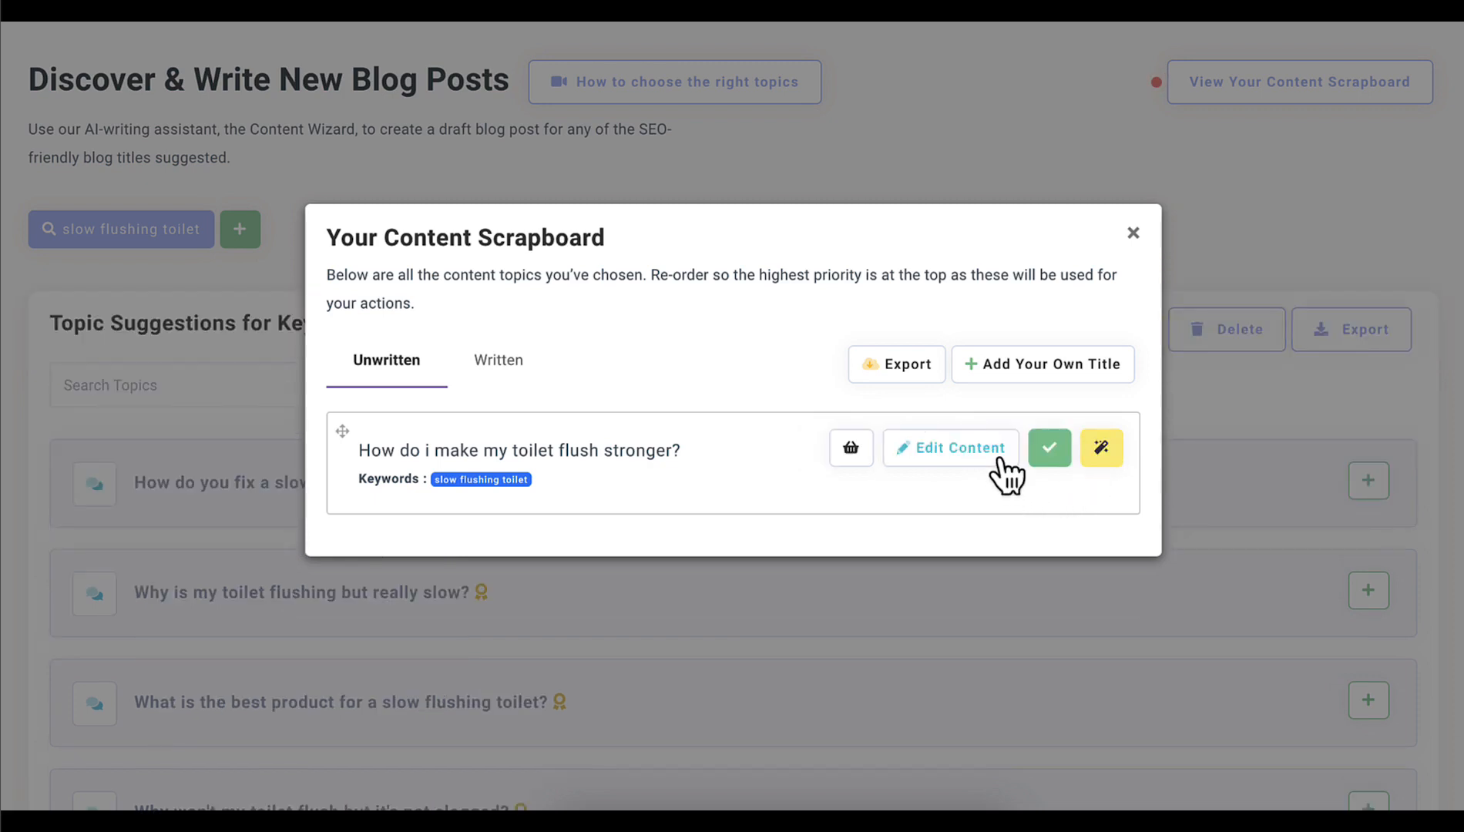
click(960, 466)
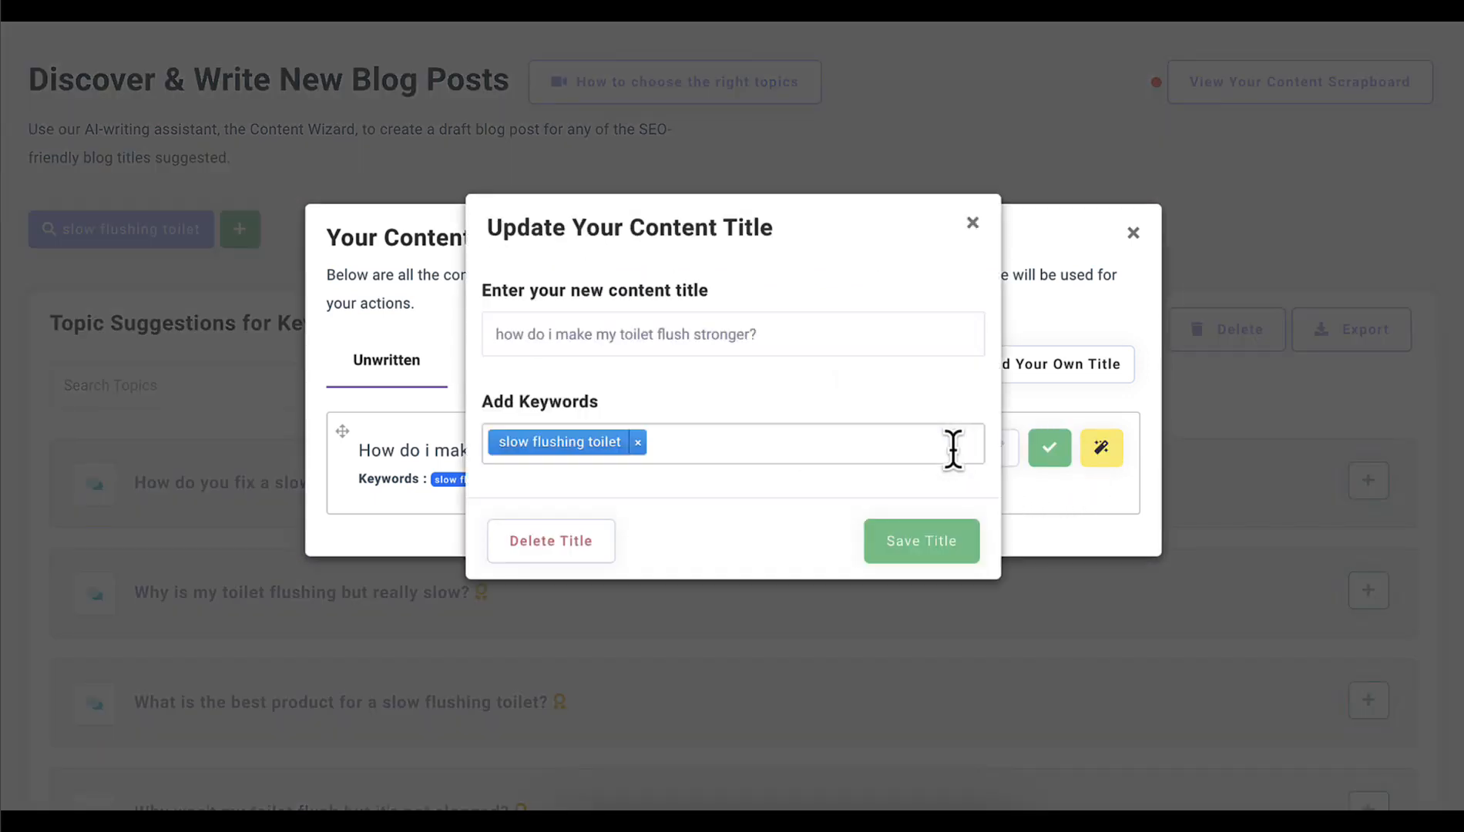
click(790, 335)
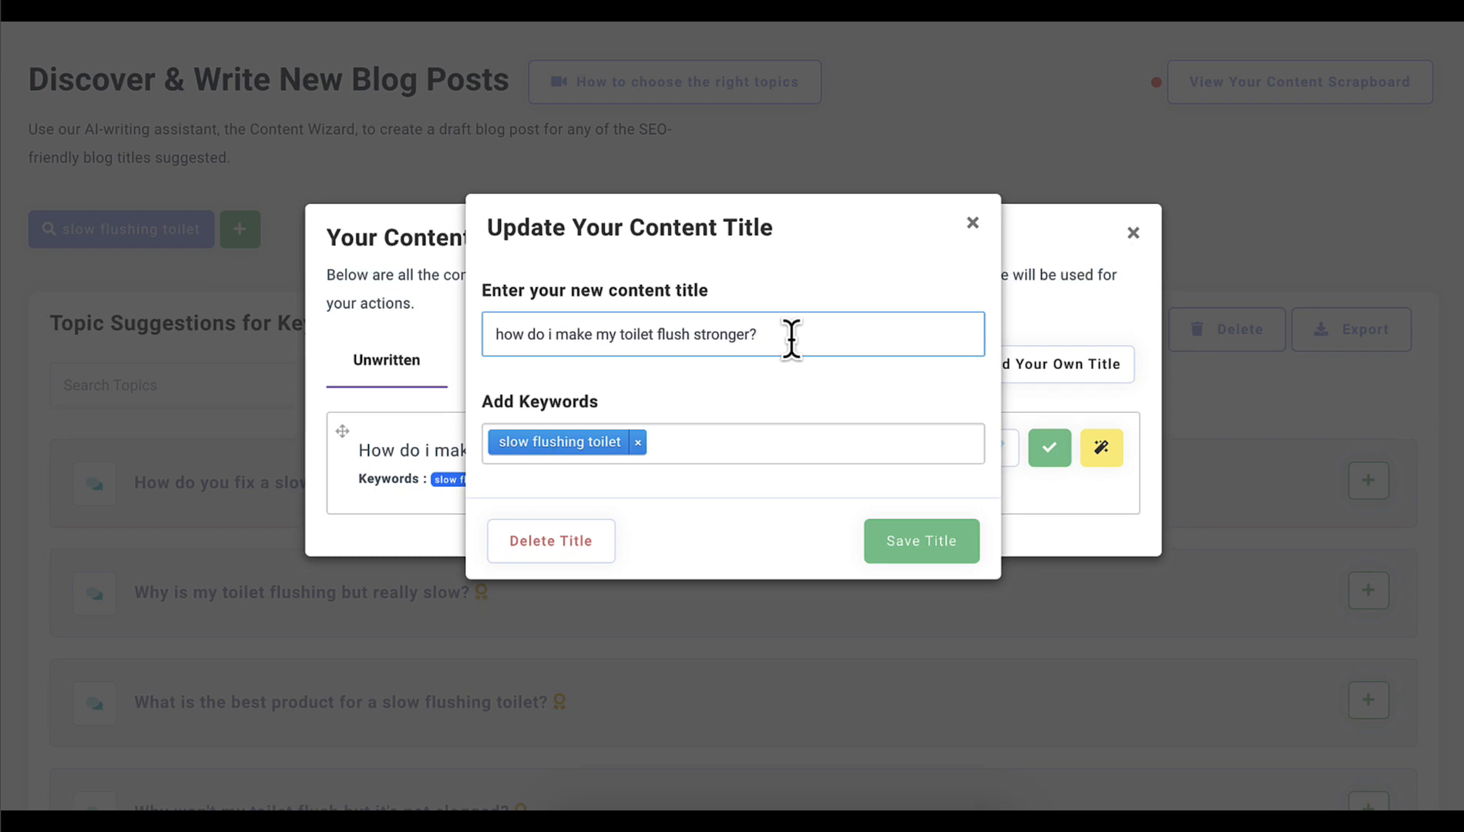
click(681, 456)
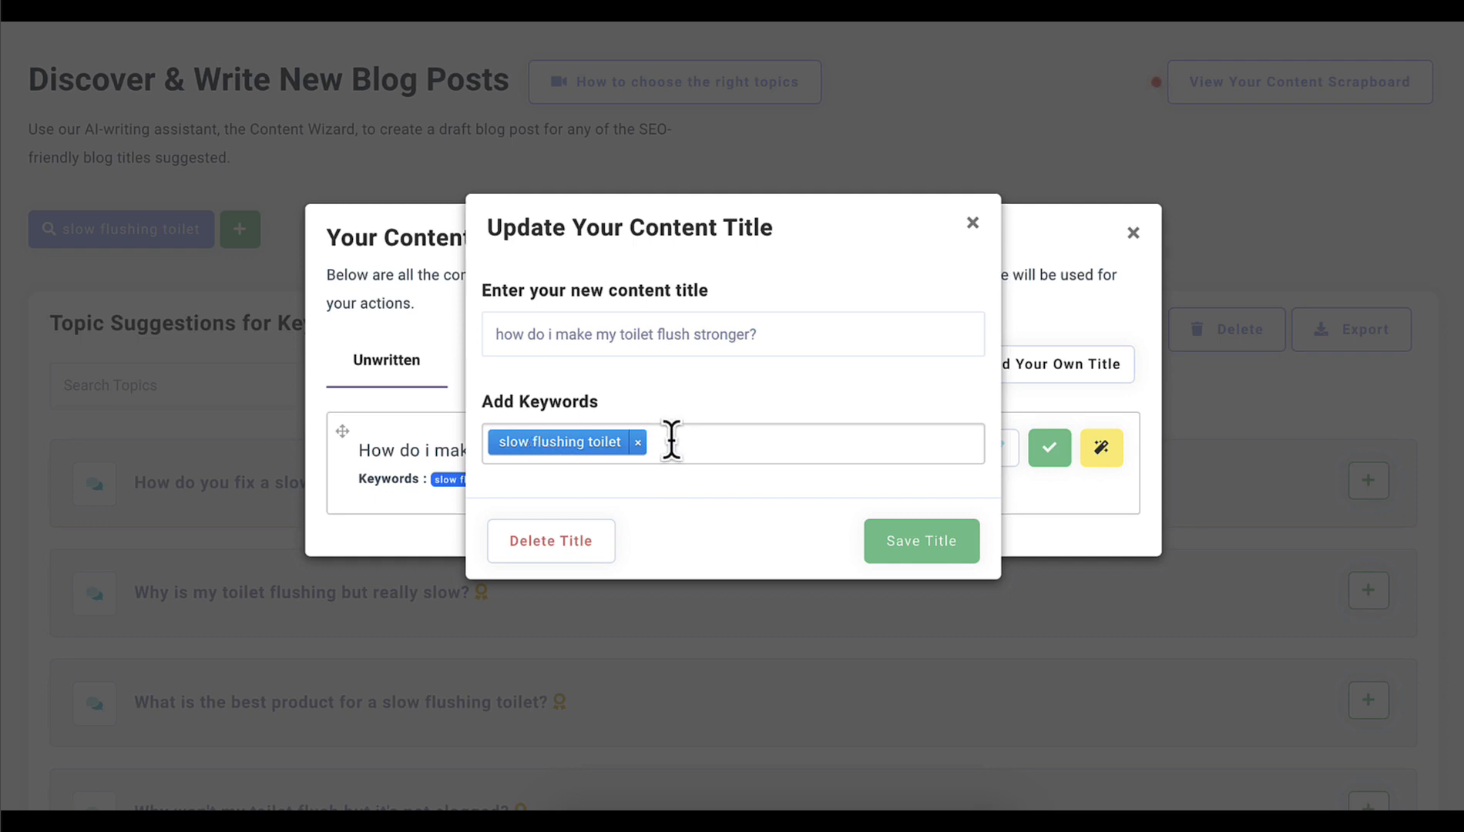
text(fast)
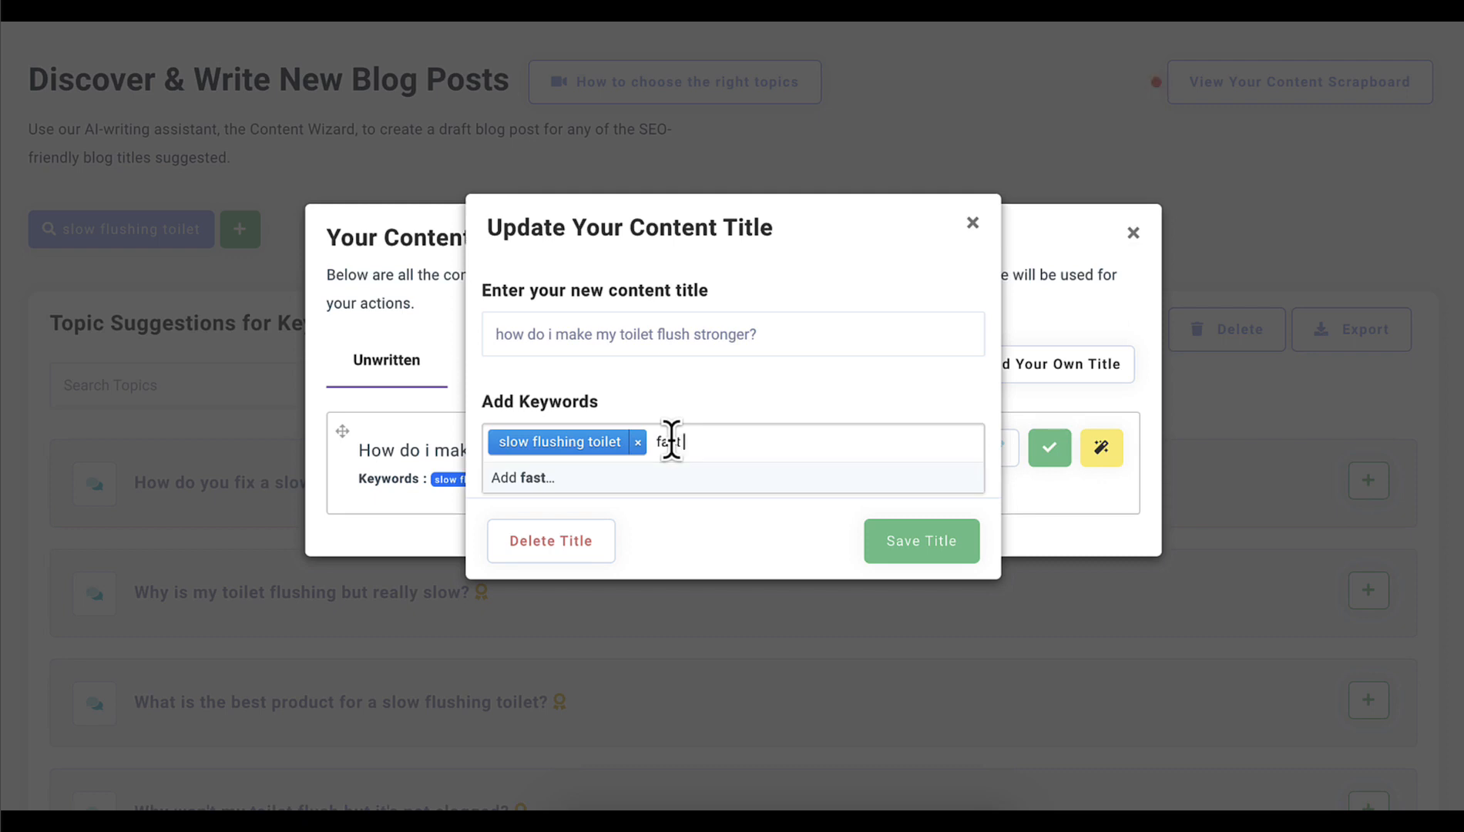
text( toilet flushg)
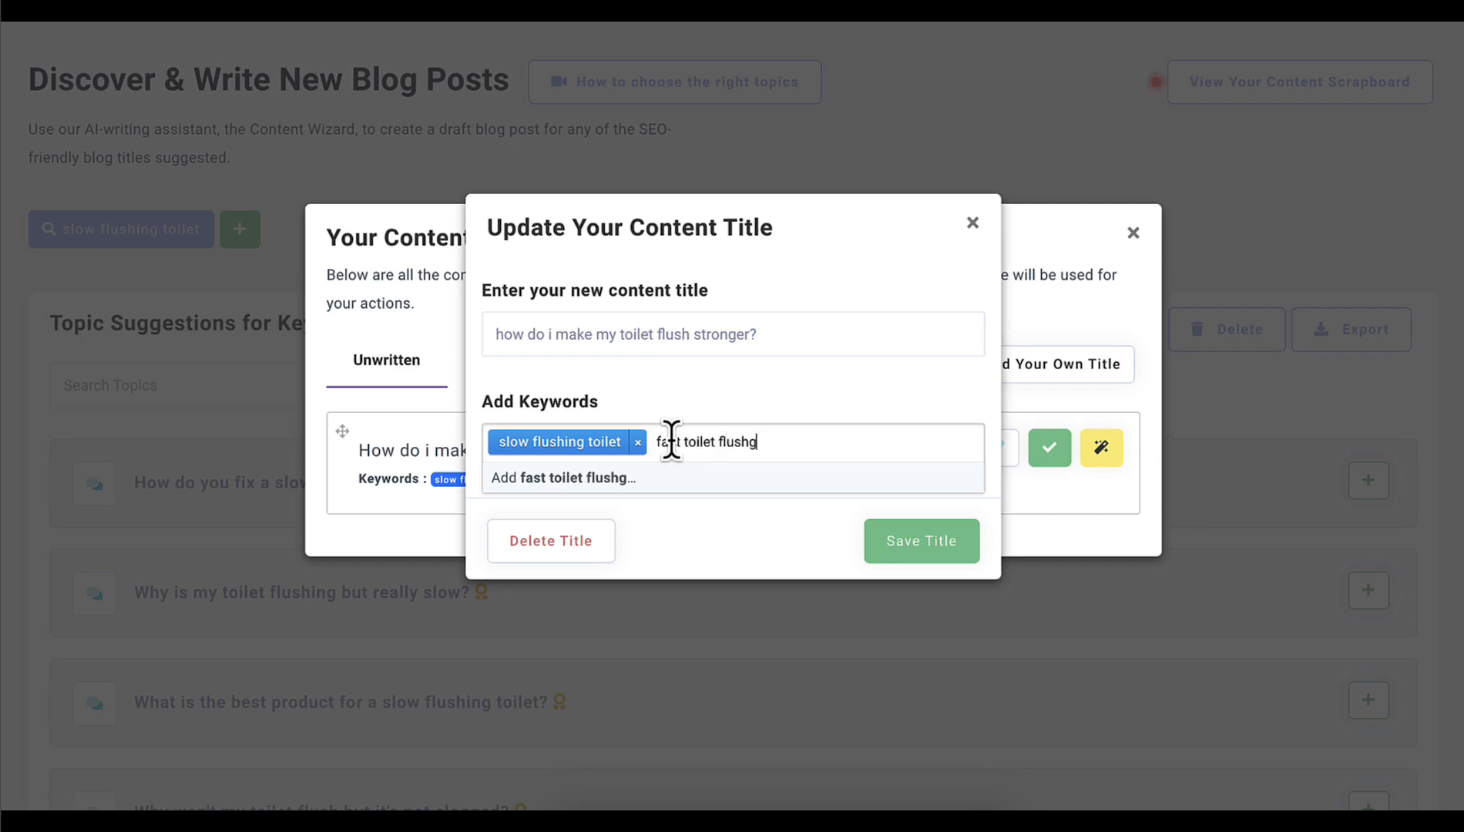
key(BackSpace)
key(Return)
Add the keyword "speed up toilet flush" to the content title and save it.
text(spee)
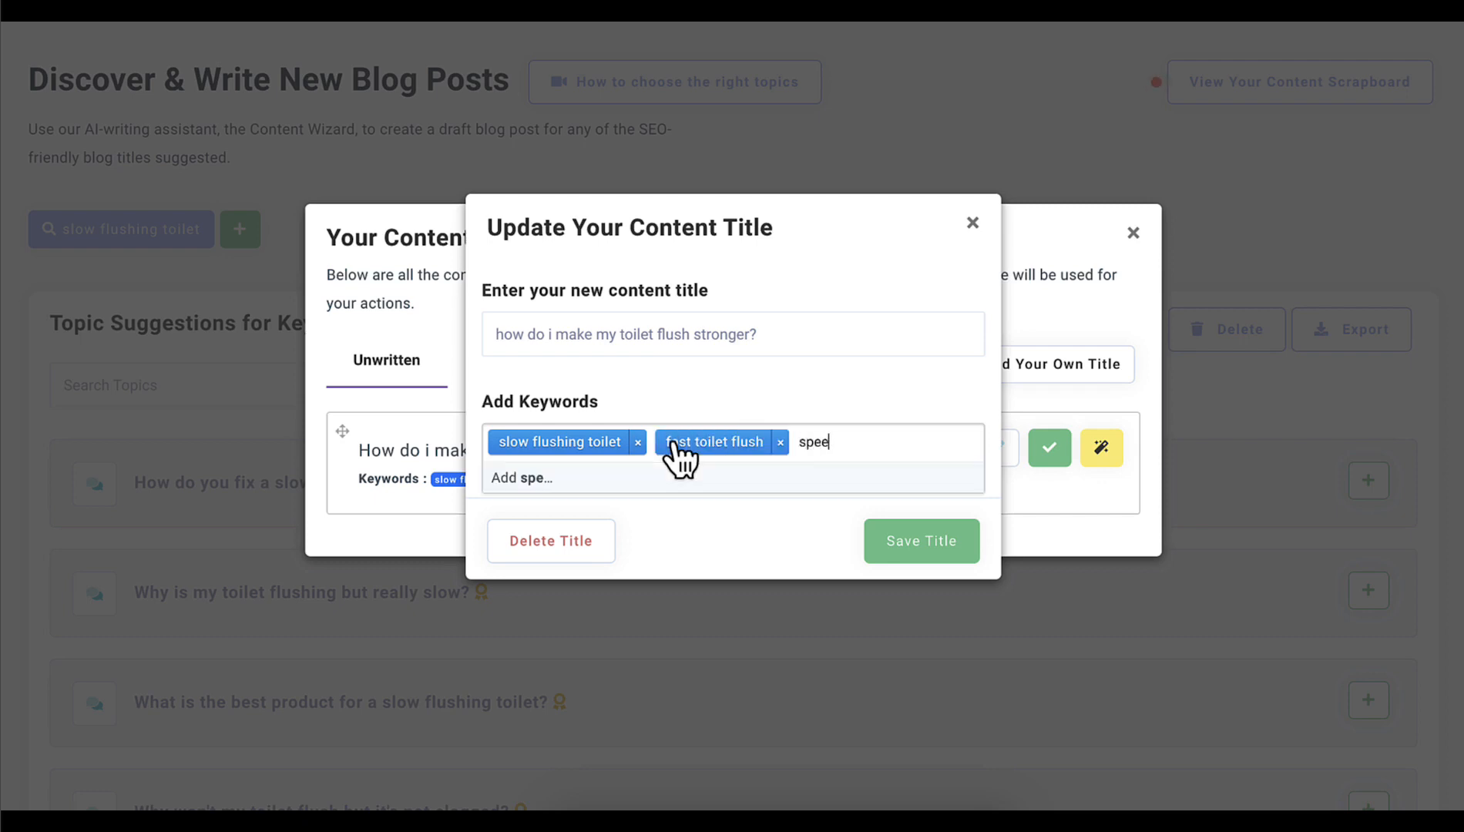
text(d up toile)
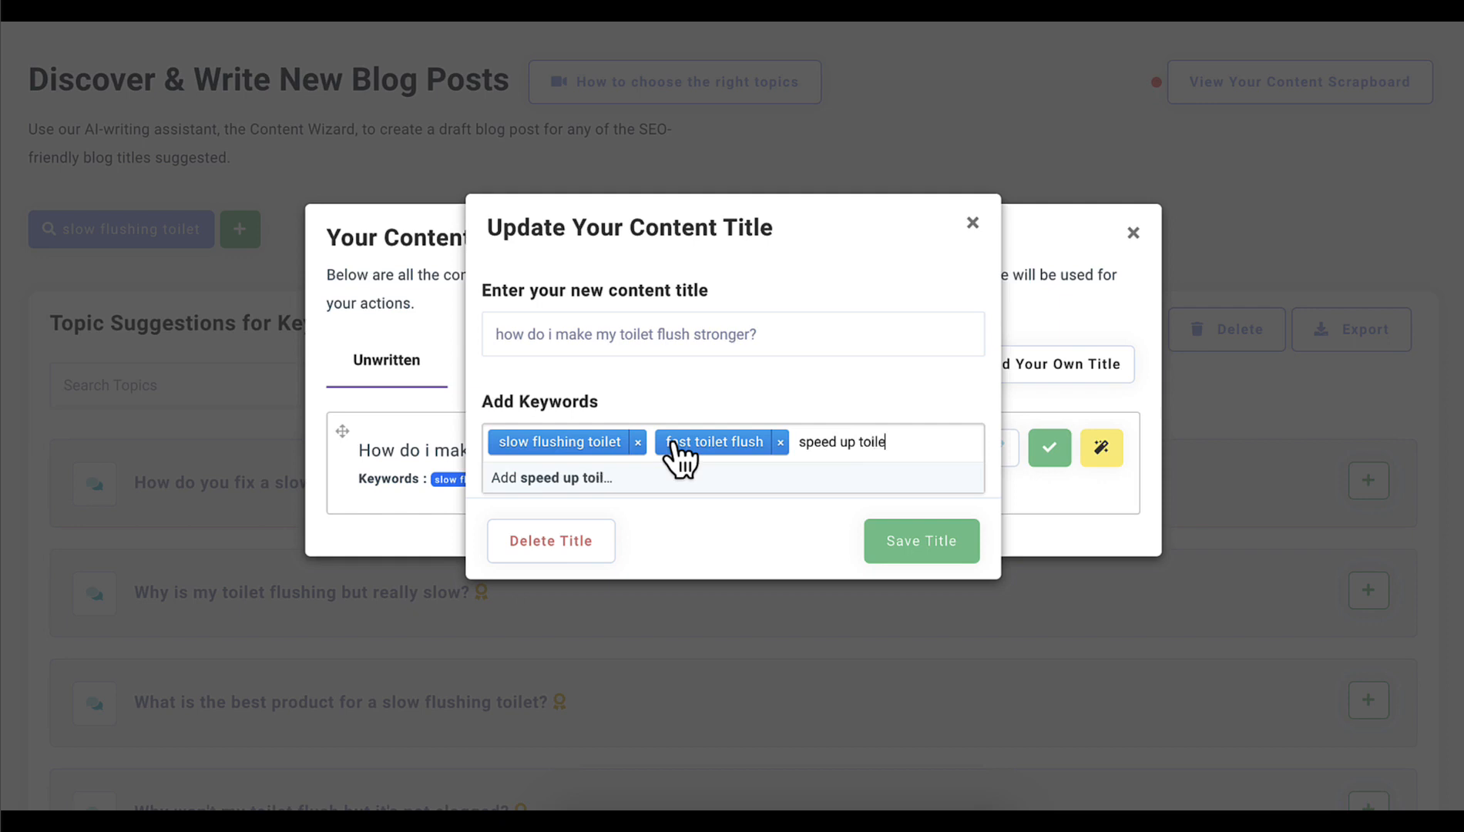
text(t flush)
key(Return)
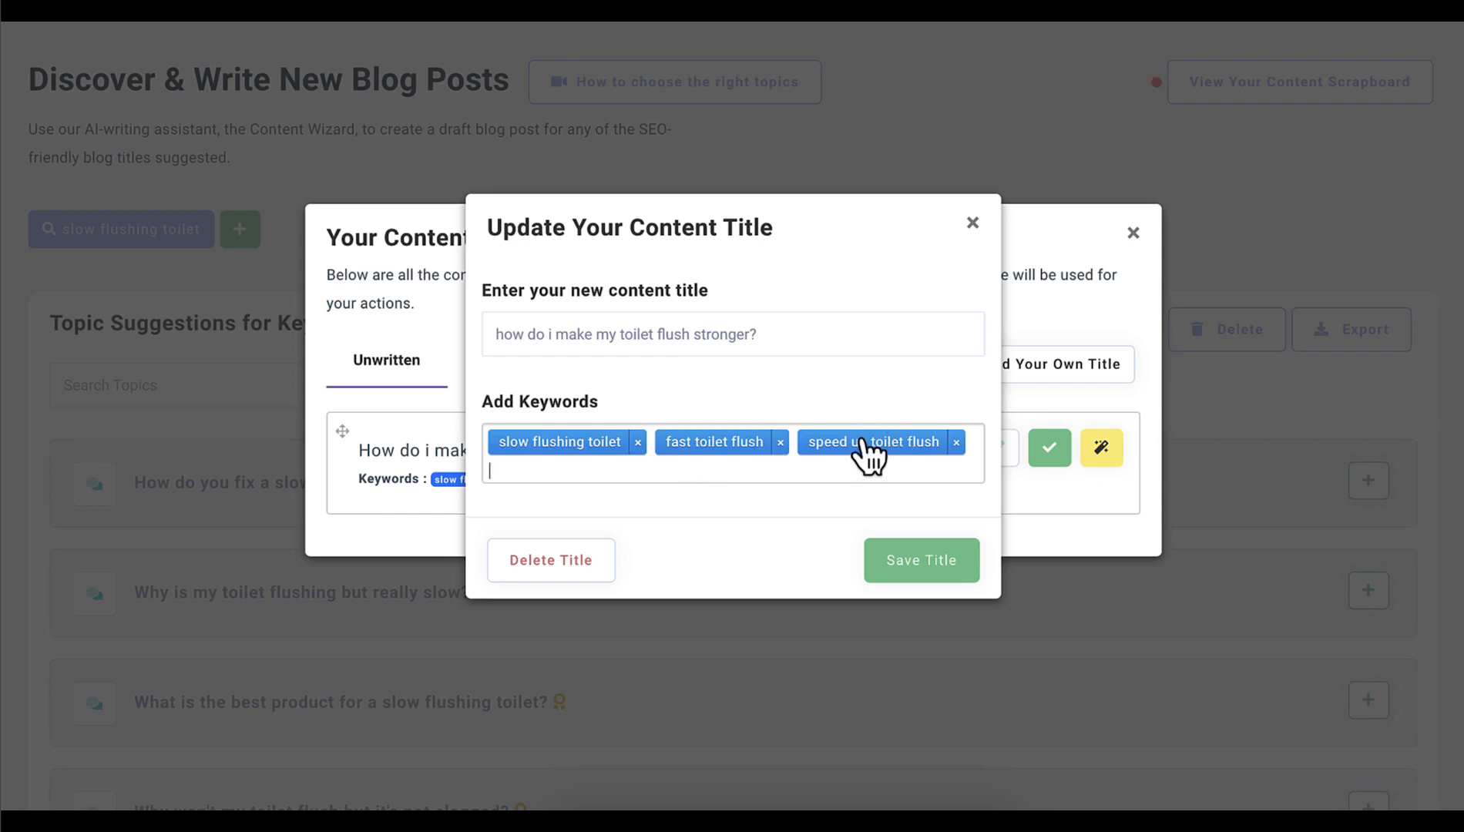
click(921, 574)
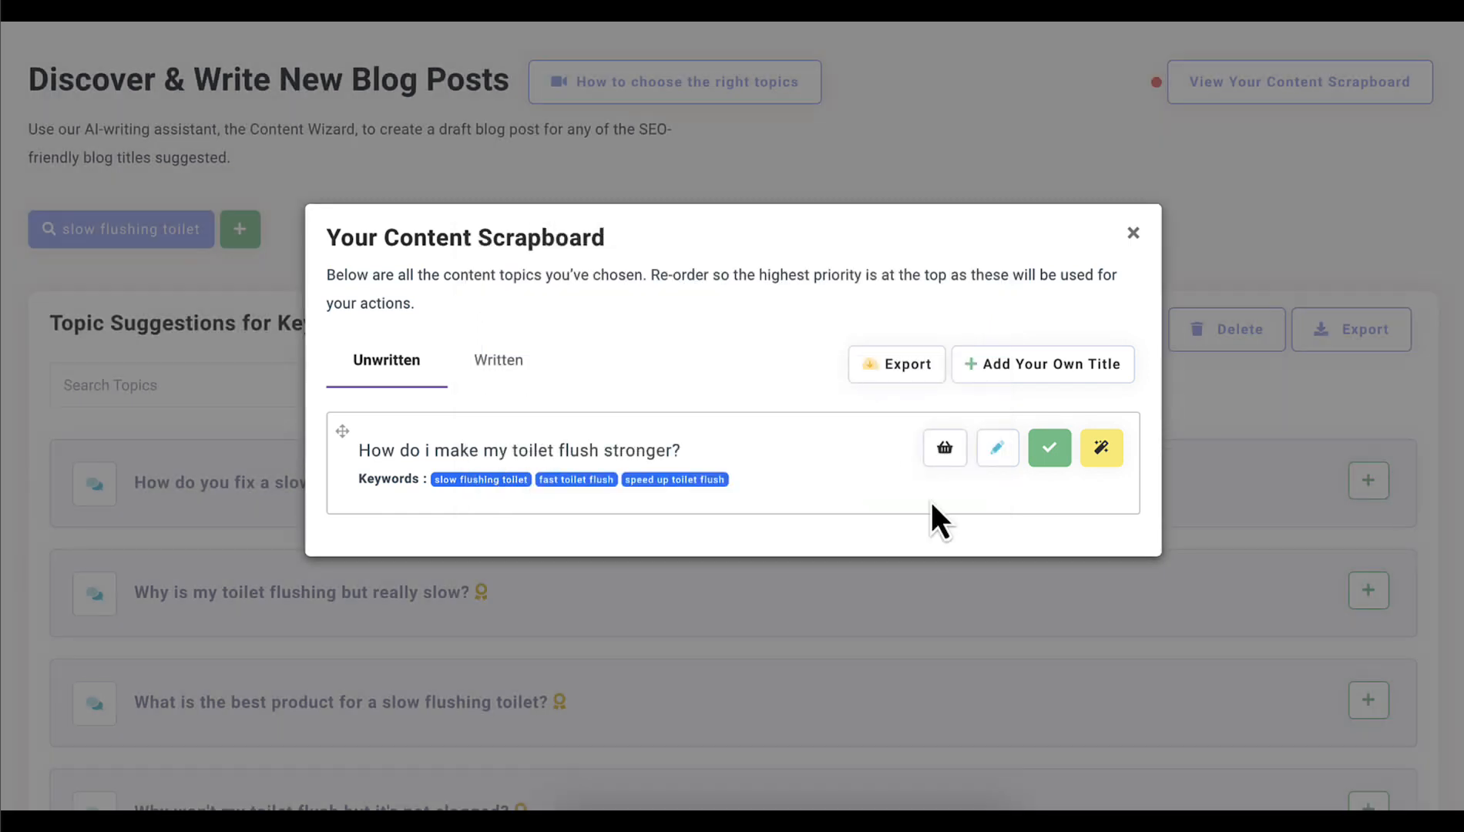
Generate a draft blog post for the toilet flush topic with the Content Wizard.
click(1086, 455)
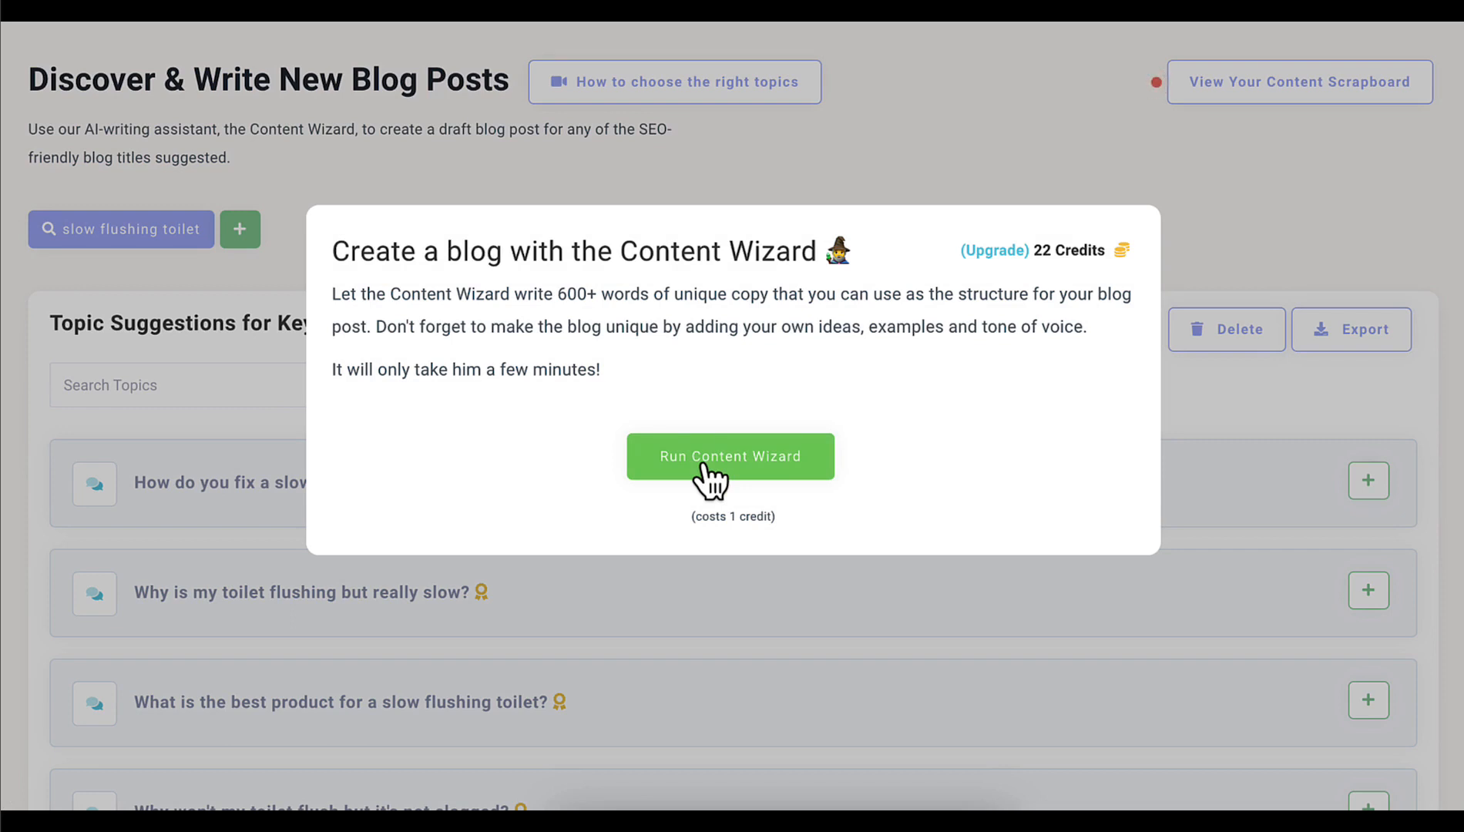
click(725, 462)
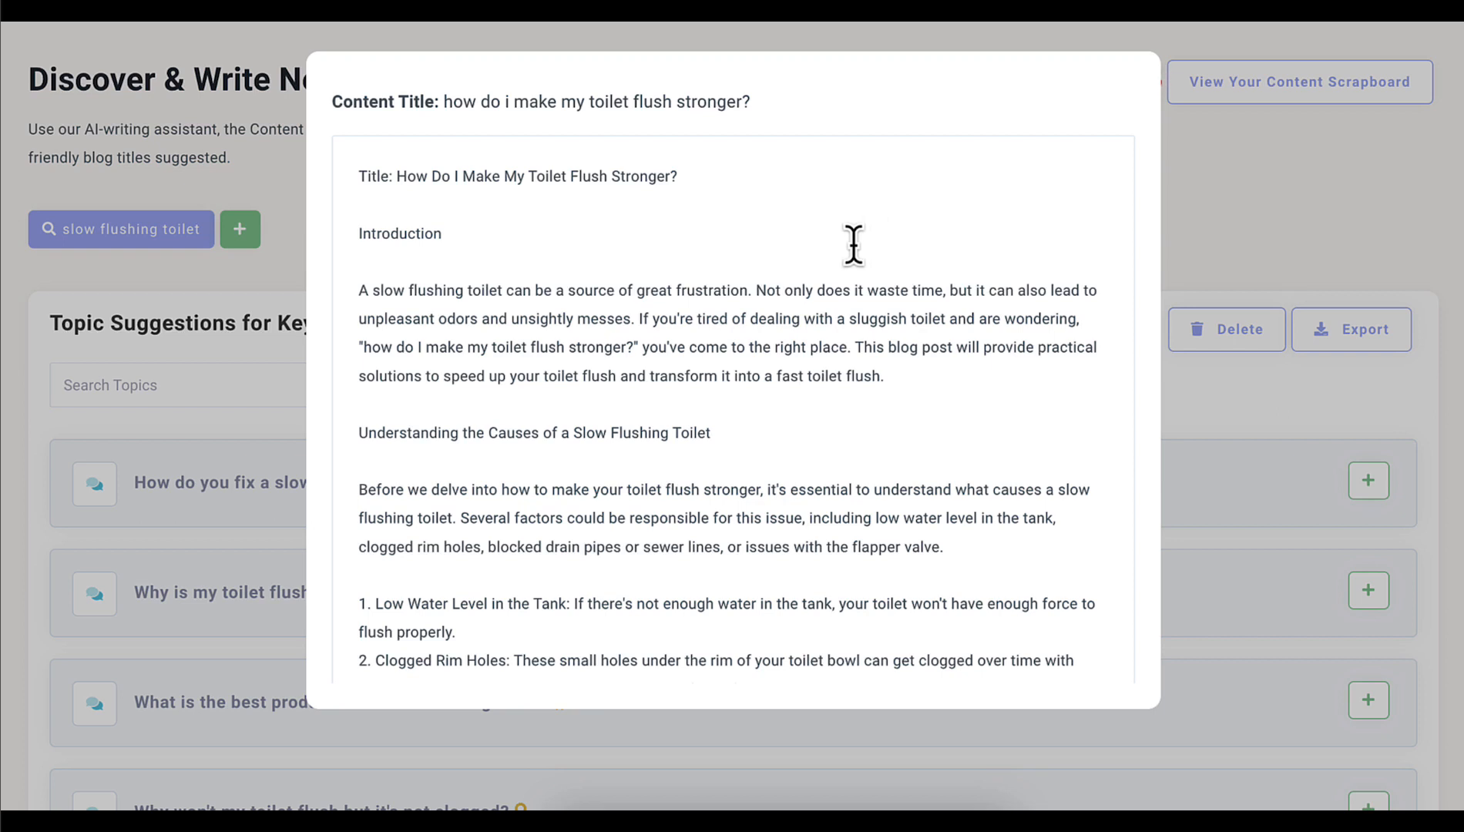
Read the generated blog draft from the introduction through the causes and steps to the conclusion.
scroll(853, 245, down, 1)
scroll(719, 189, down, 1)
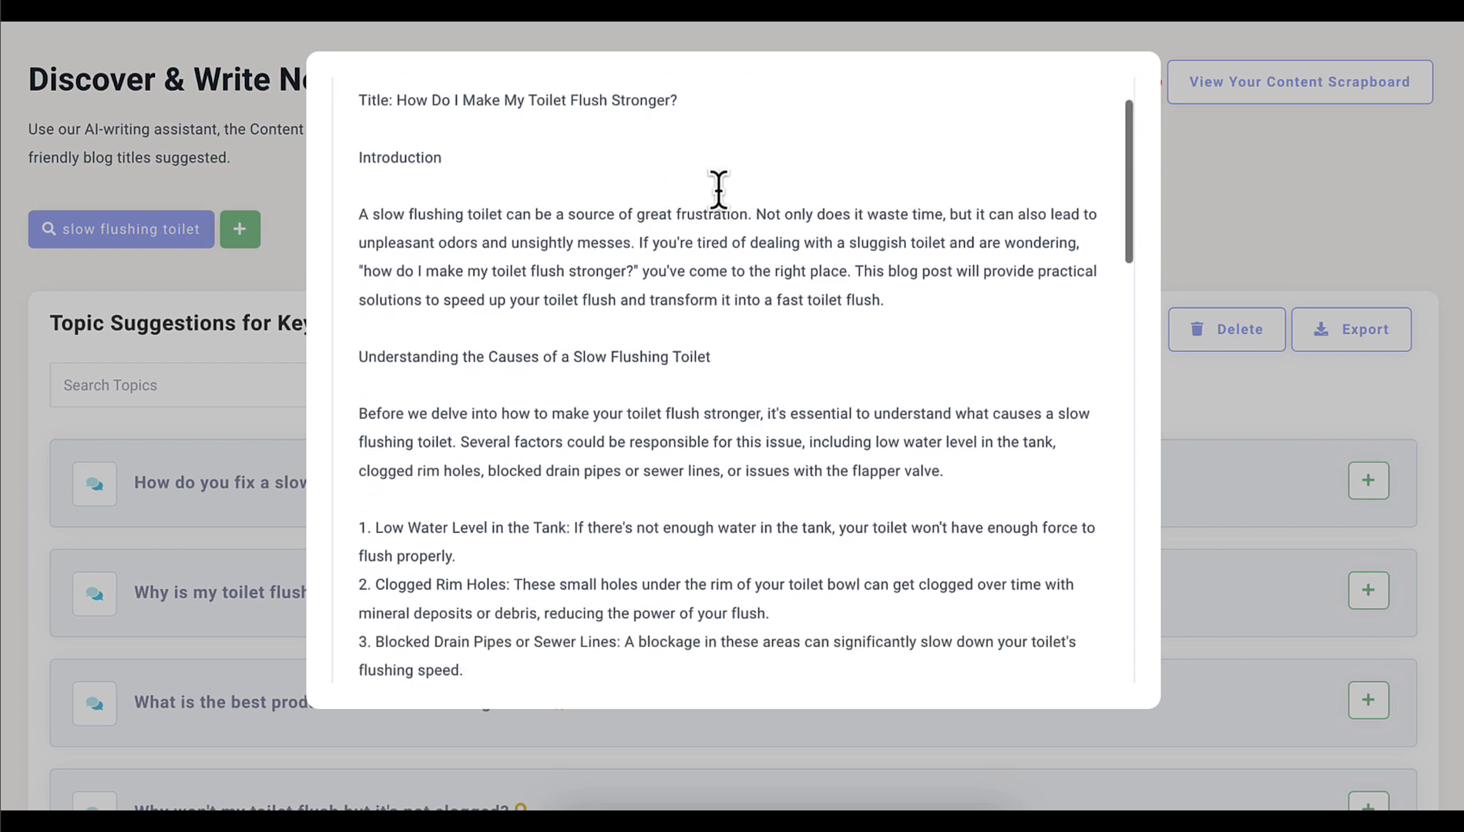
scroll(712, 229, down, 1)
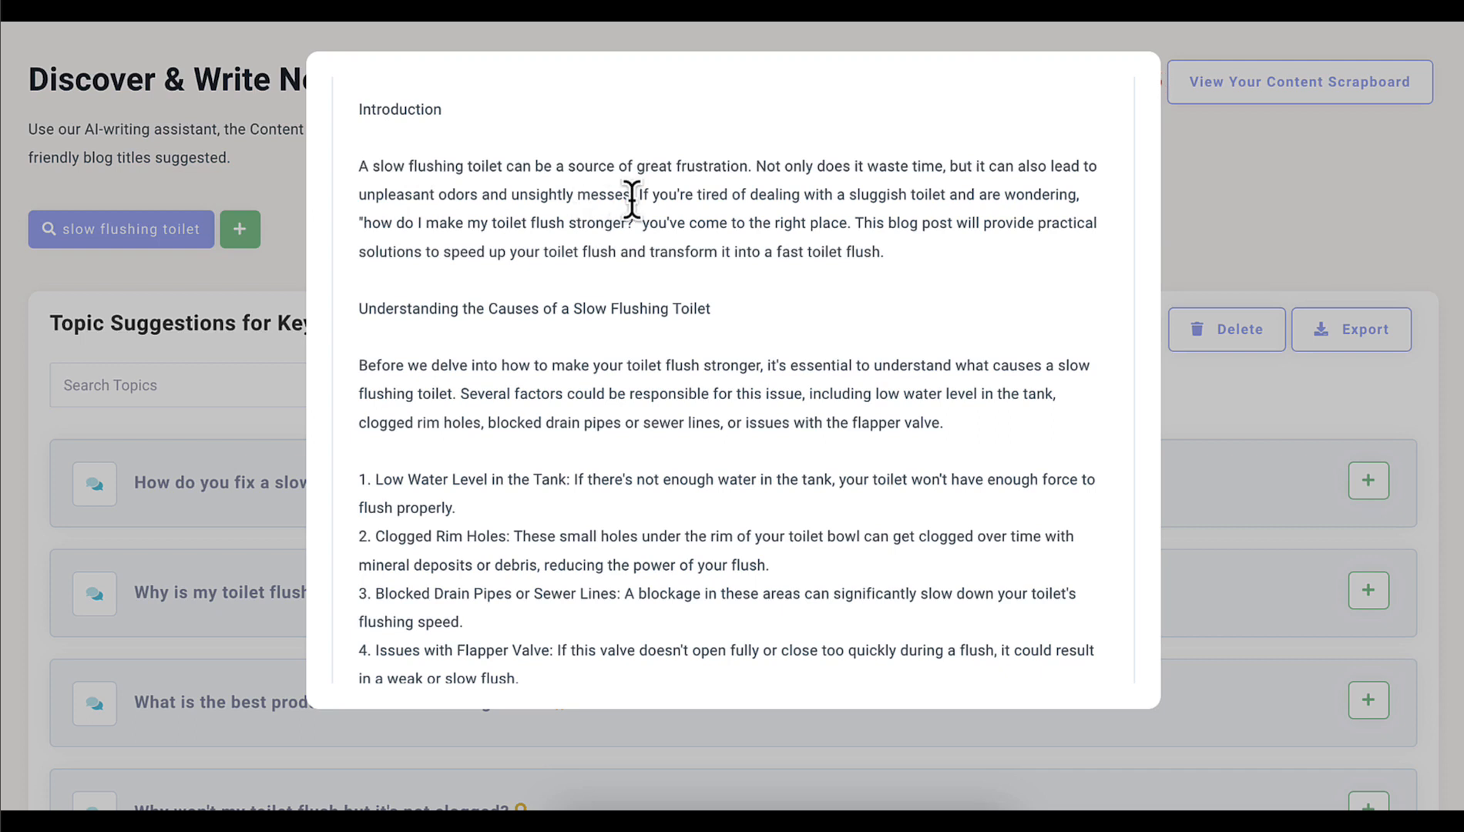
scroll(734, 306, down, 2)
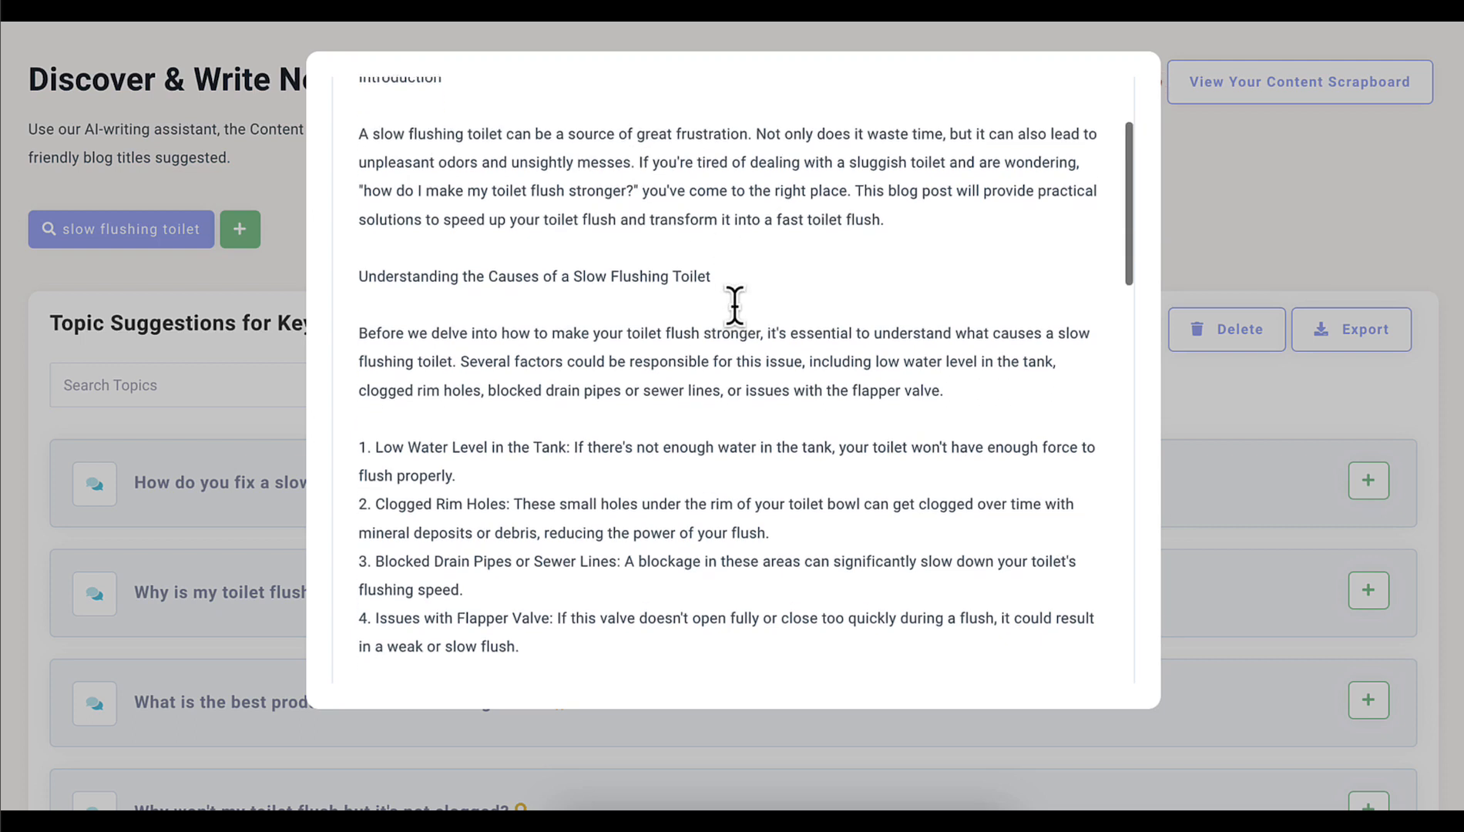
scroll(735, 306, down, 4)
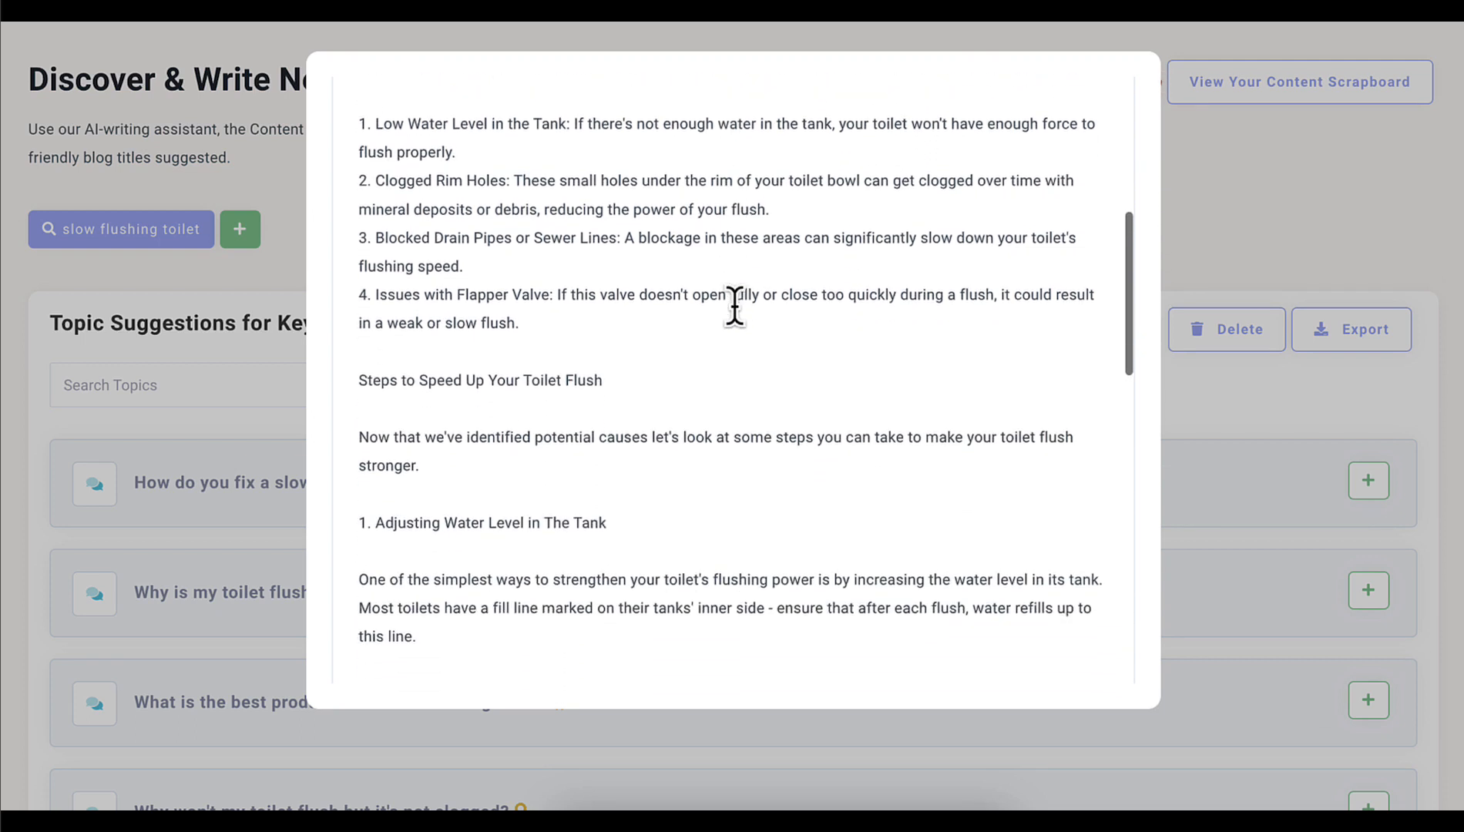
scroll(734, 306, down, 5)
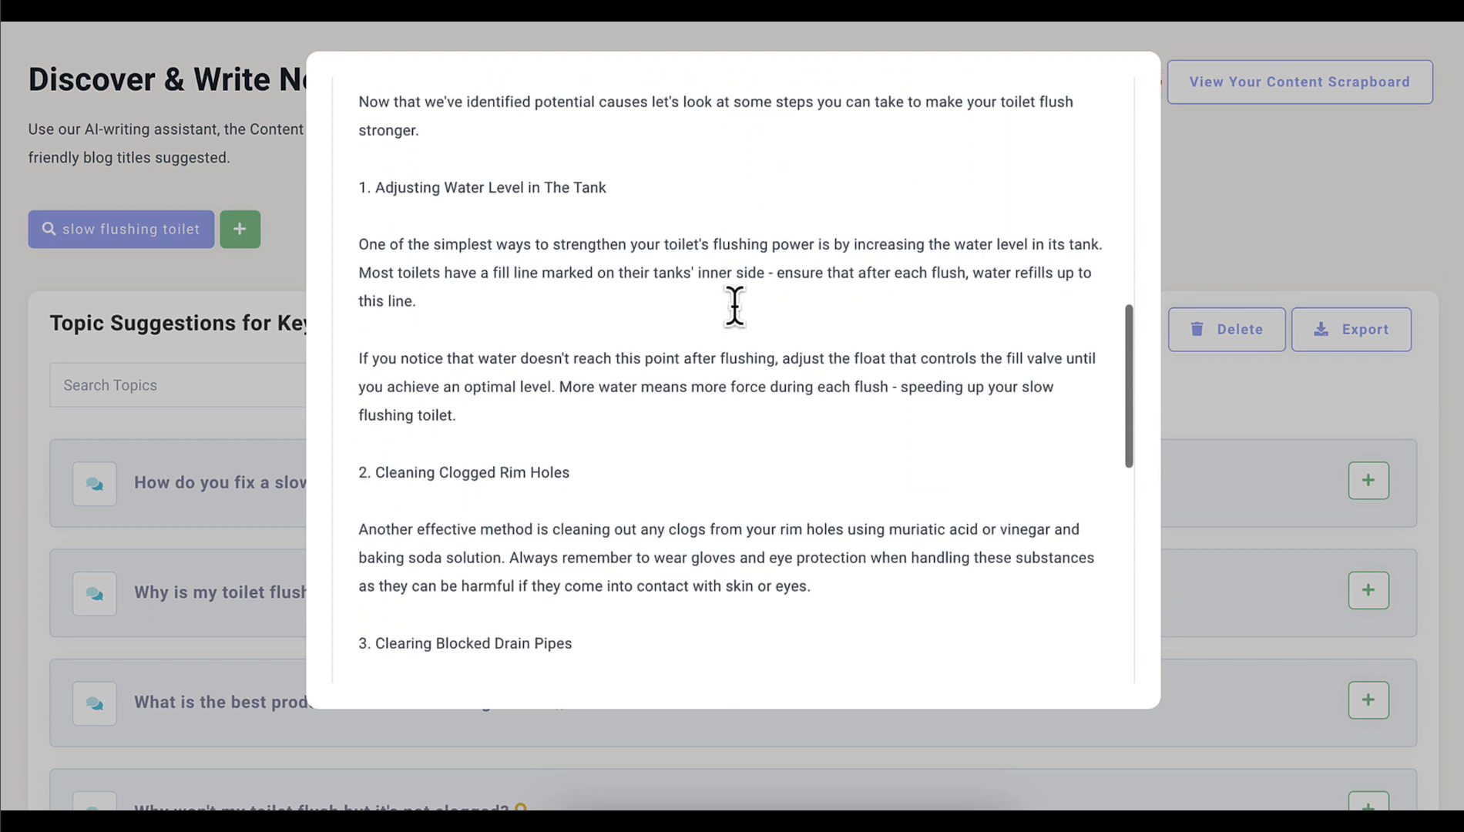
scroll(735, 306, down, 2)
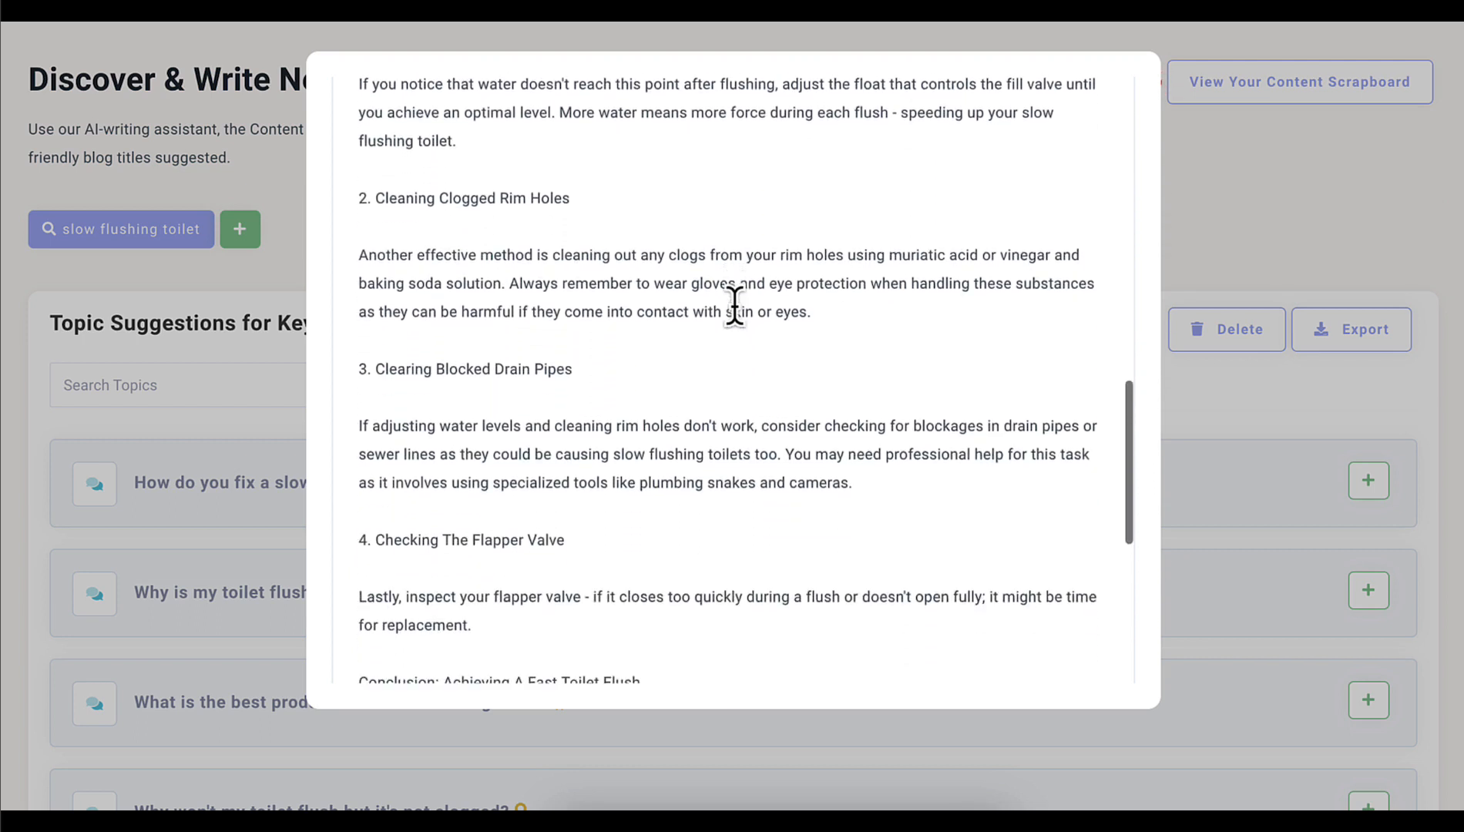
scroll(655, 209, down, 3)
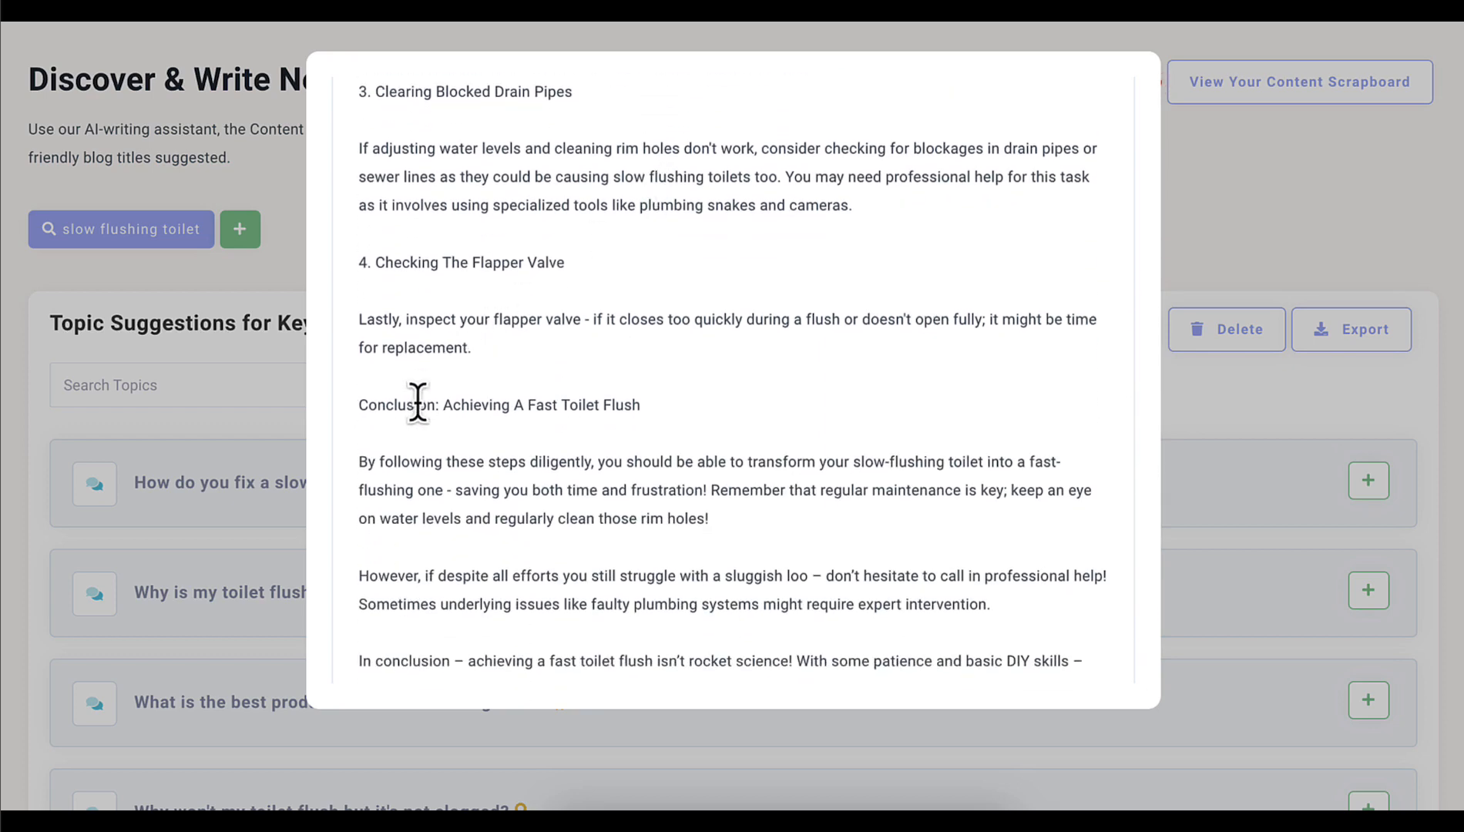
scroll(759, 365, down, 2)
scroll(760, 365, up, 15)
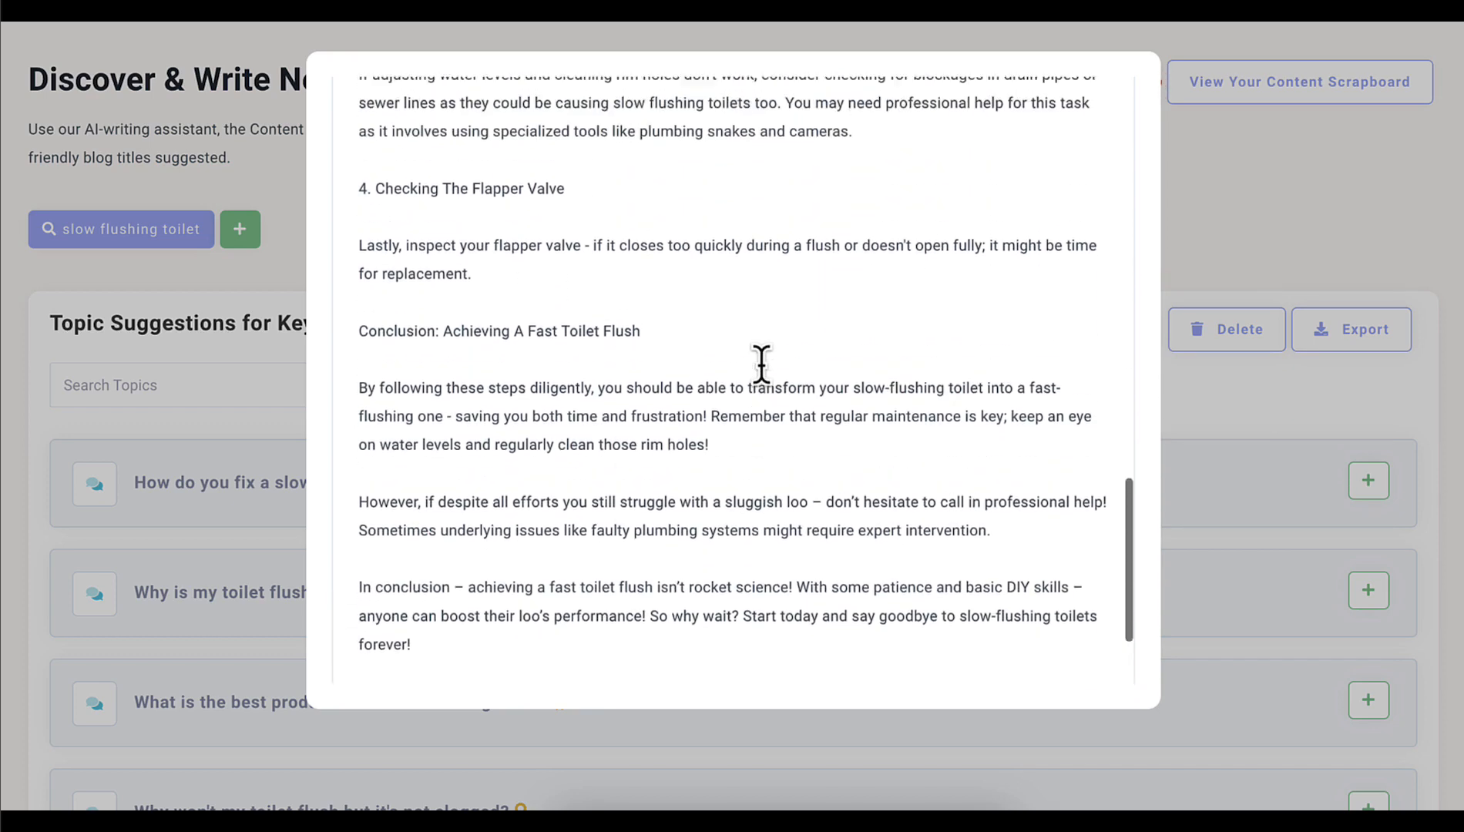
scroll(760, 366, up, 2)
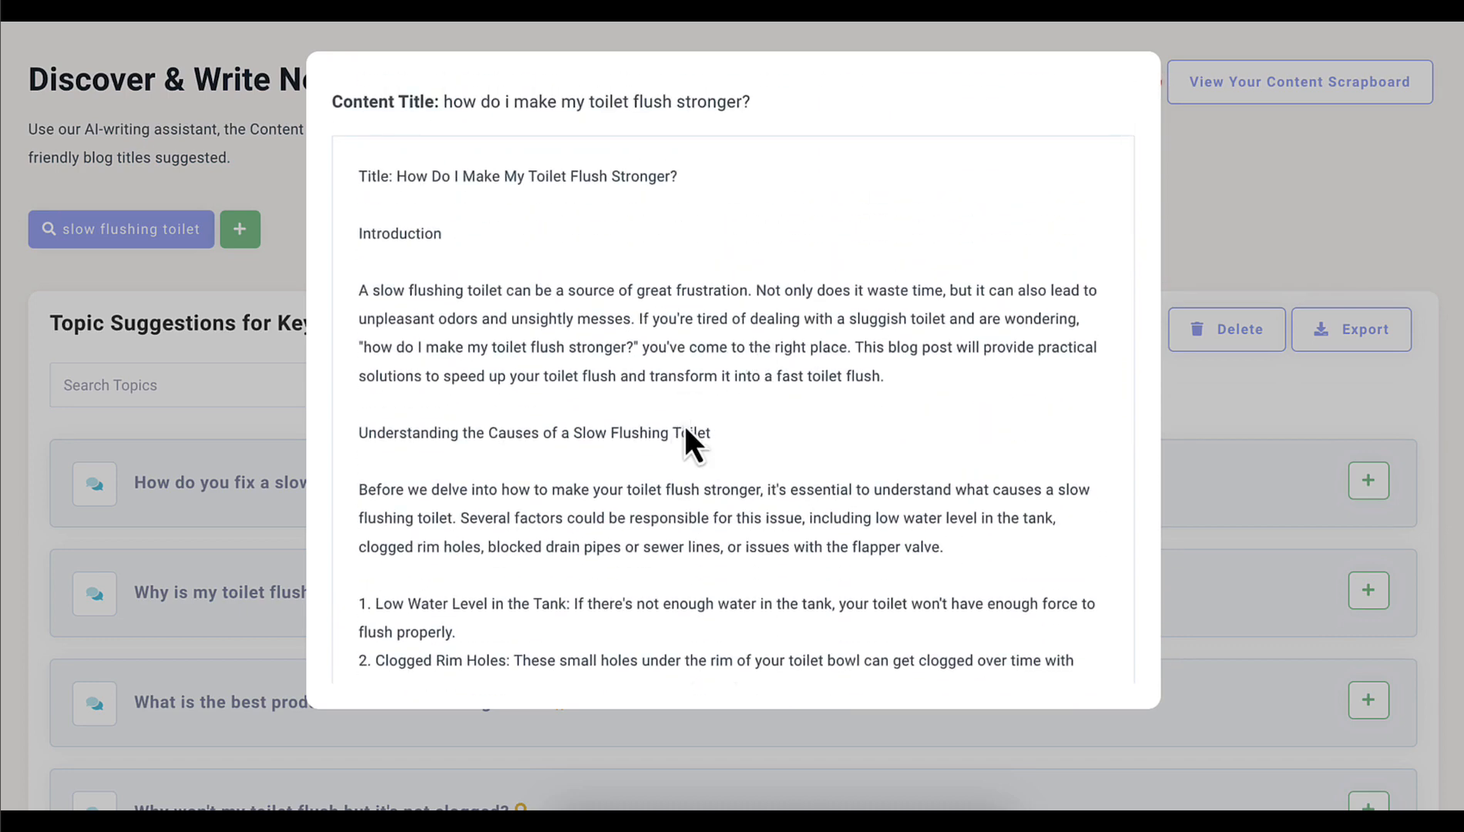
Search the blog draft for "fast", "speed" and "slow" to check how it uses the target keywords, and select its opening text.
scroll(684, 423, down, 12)
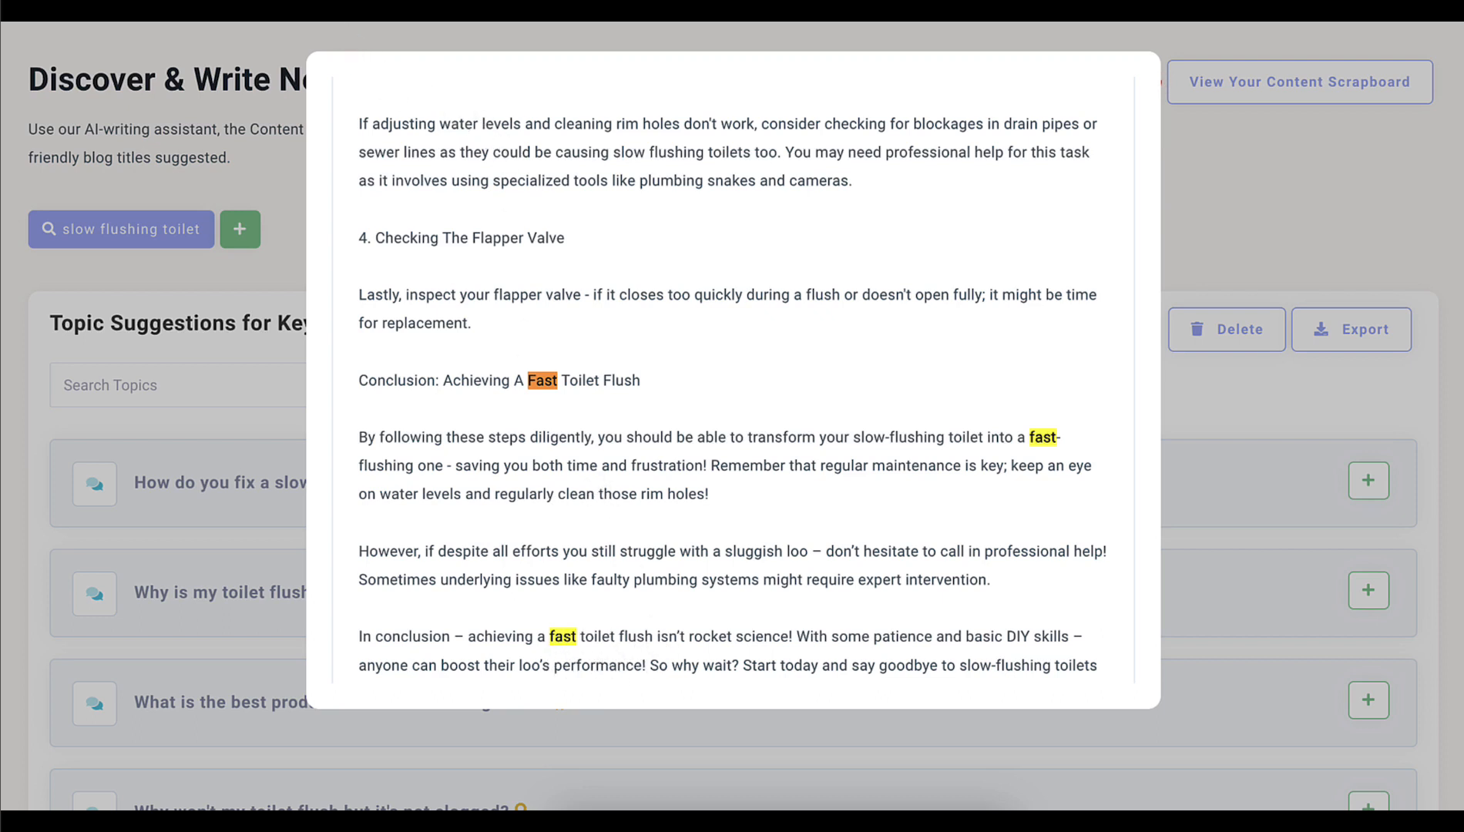
key(Escape)
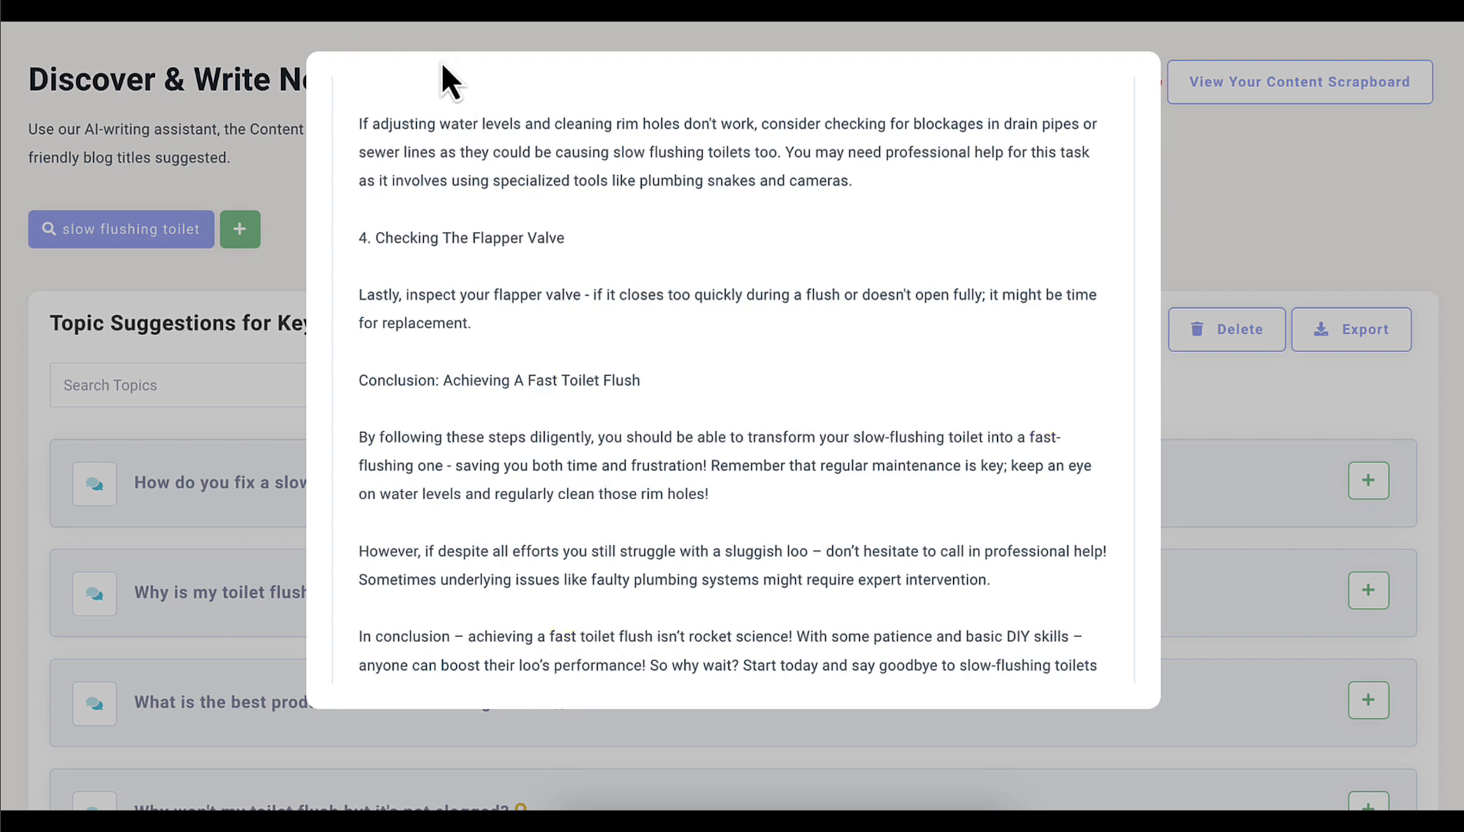
scroll(593, 328, down, 3)
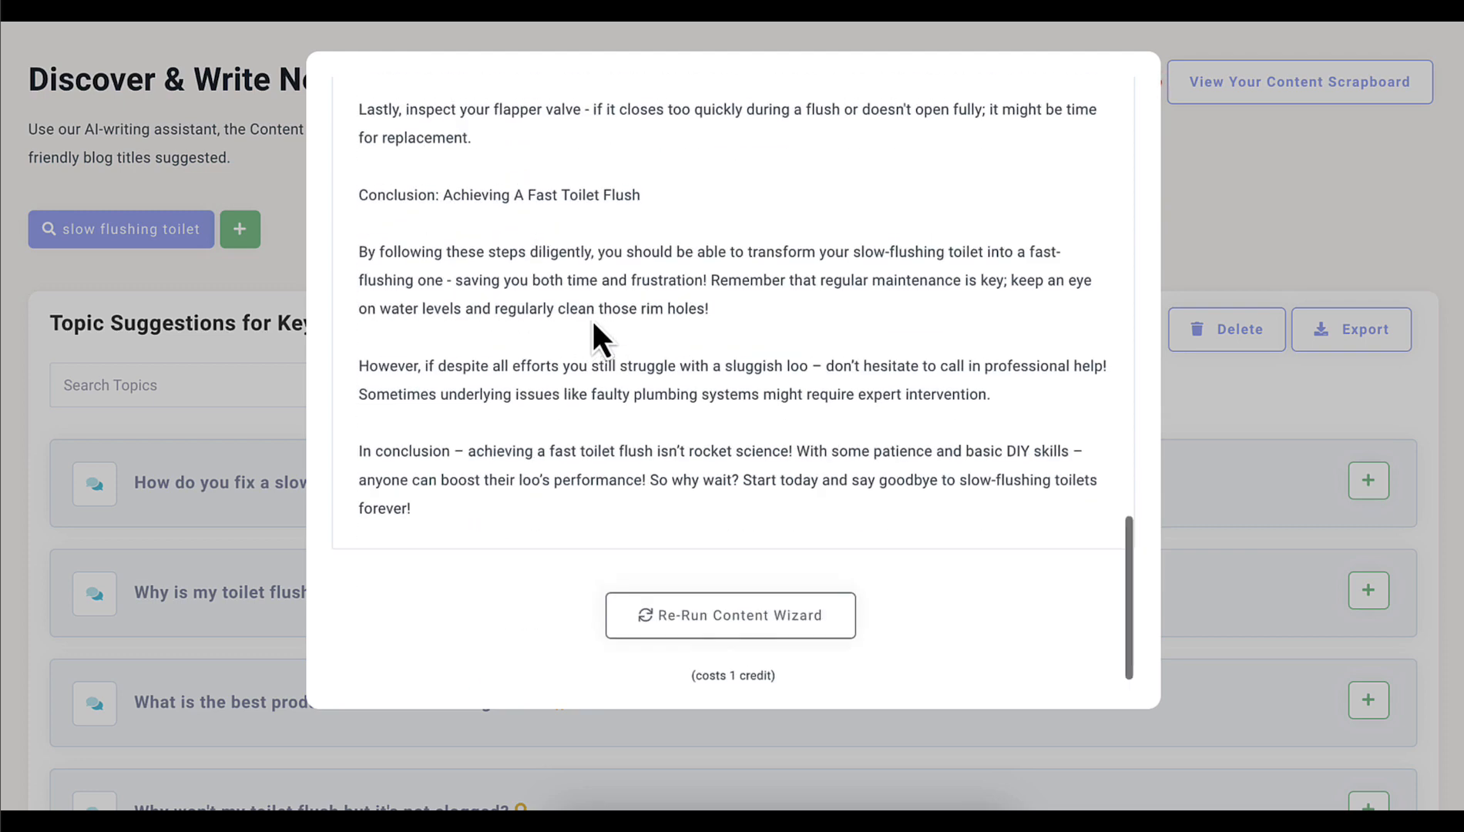
scroll(593, 321, up, 9)
scroll(874, 327, up, 4)
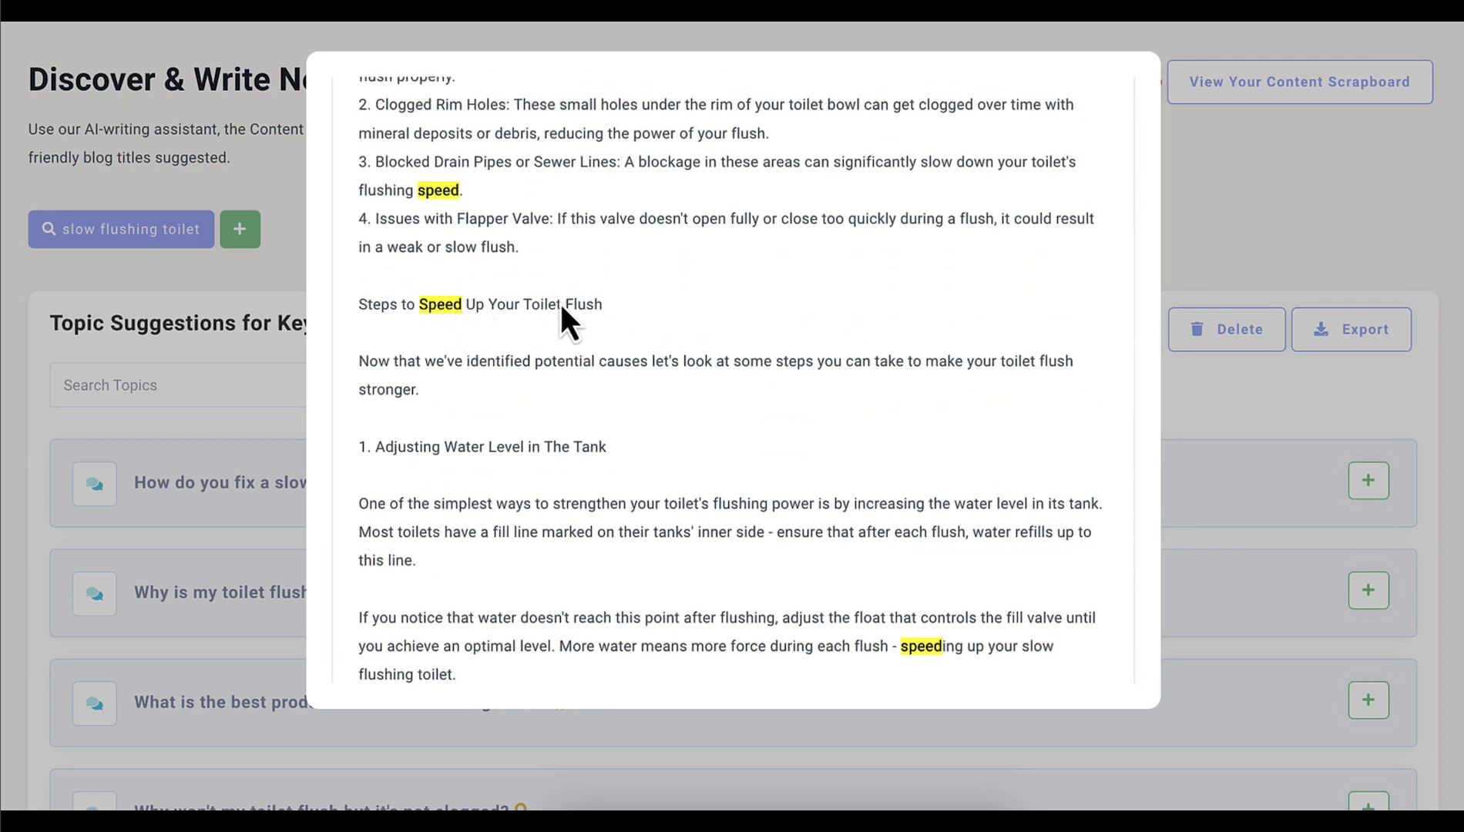
scroll(561, 306, up, 8)
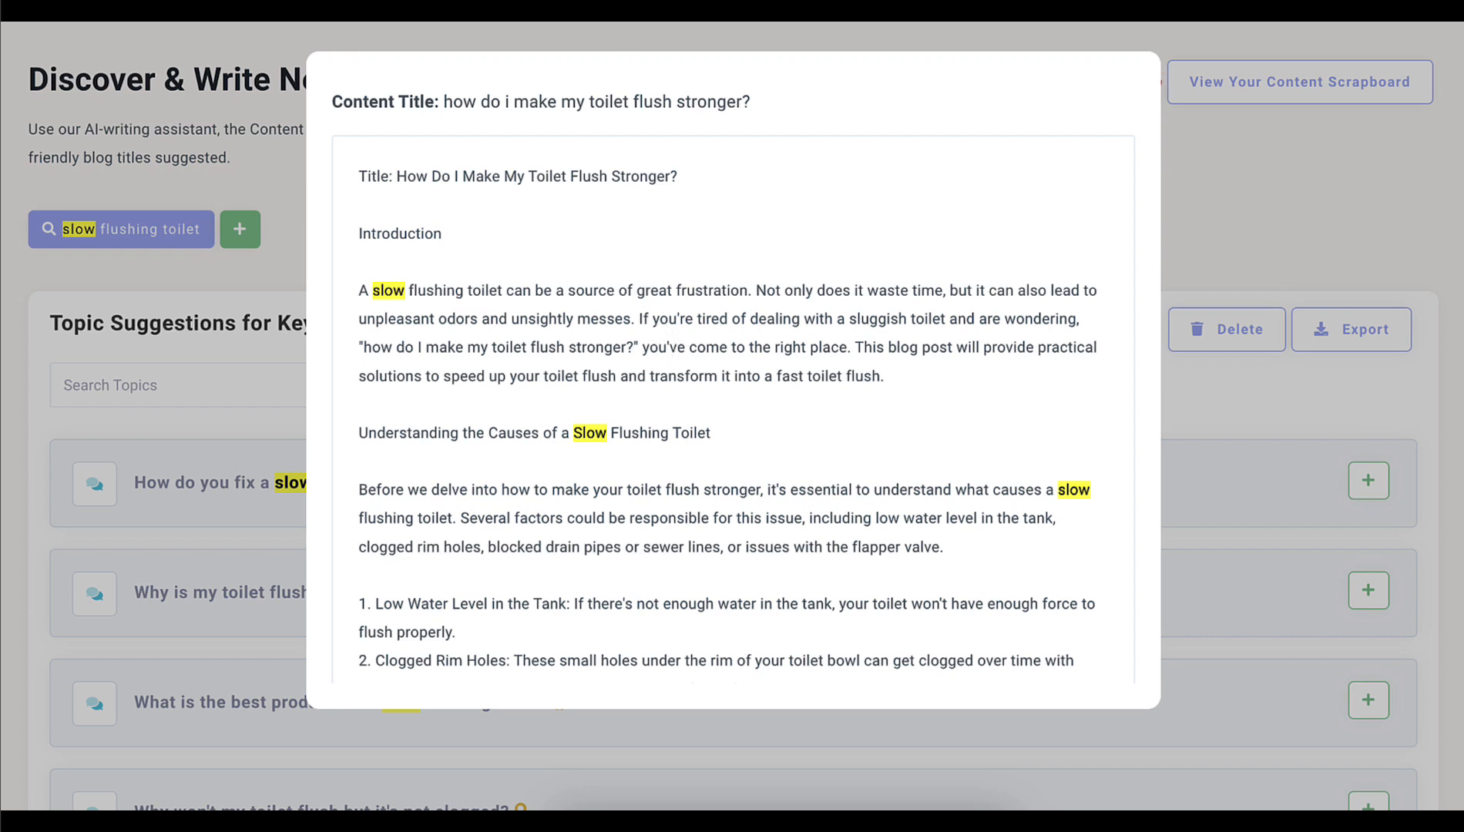
drag(357, 176, 580, 463)
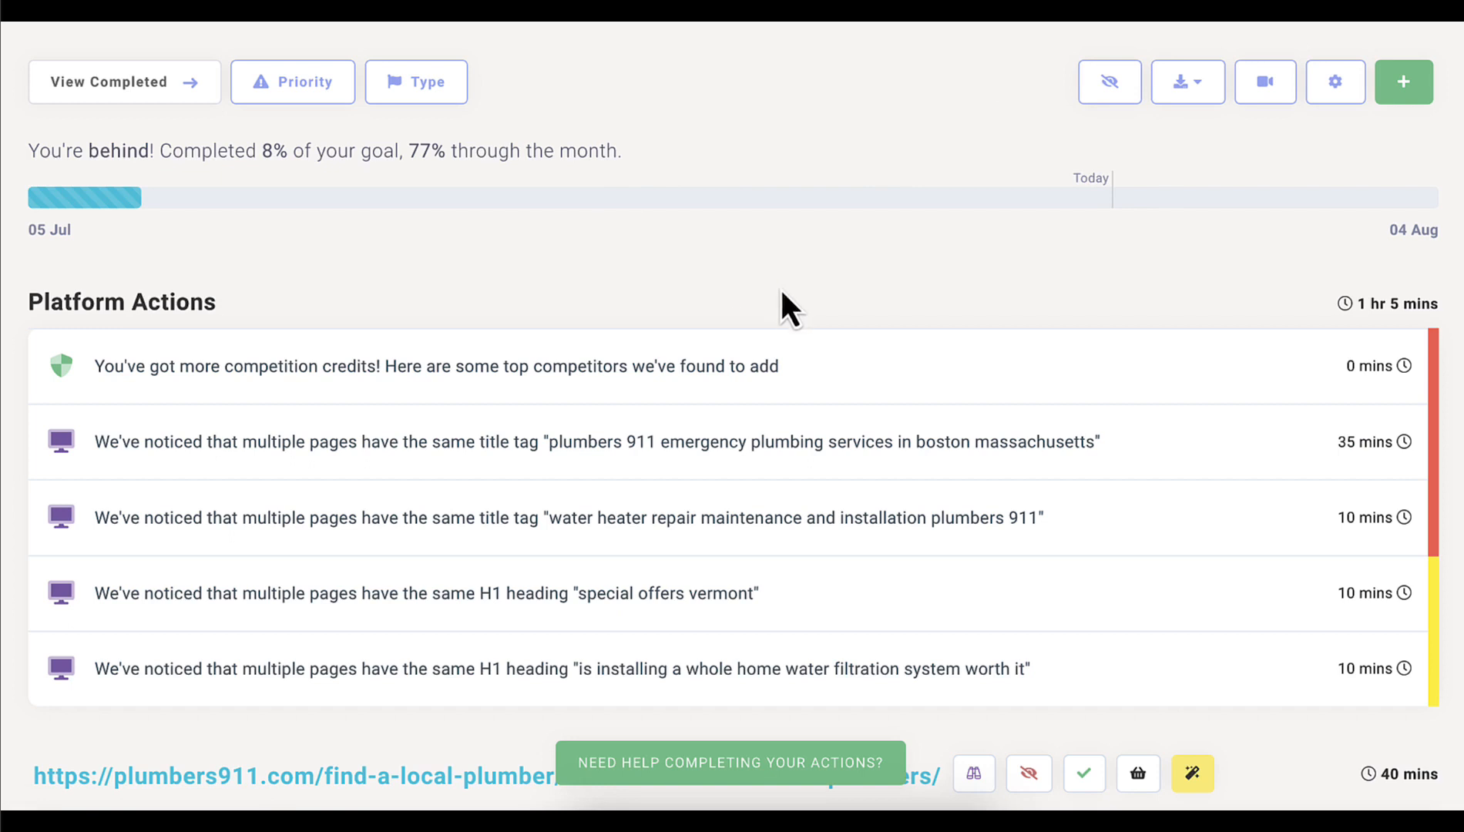
Review the actions list and read what to do and why it matters for the duplicate "plumbers 911 emergency plumbing services in boston massachusetts" title tag.
scroll(780, 291, down, 3)
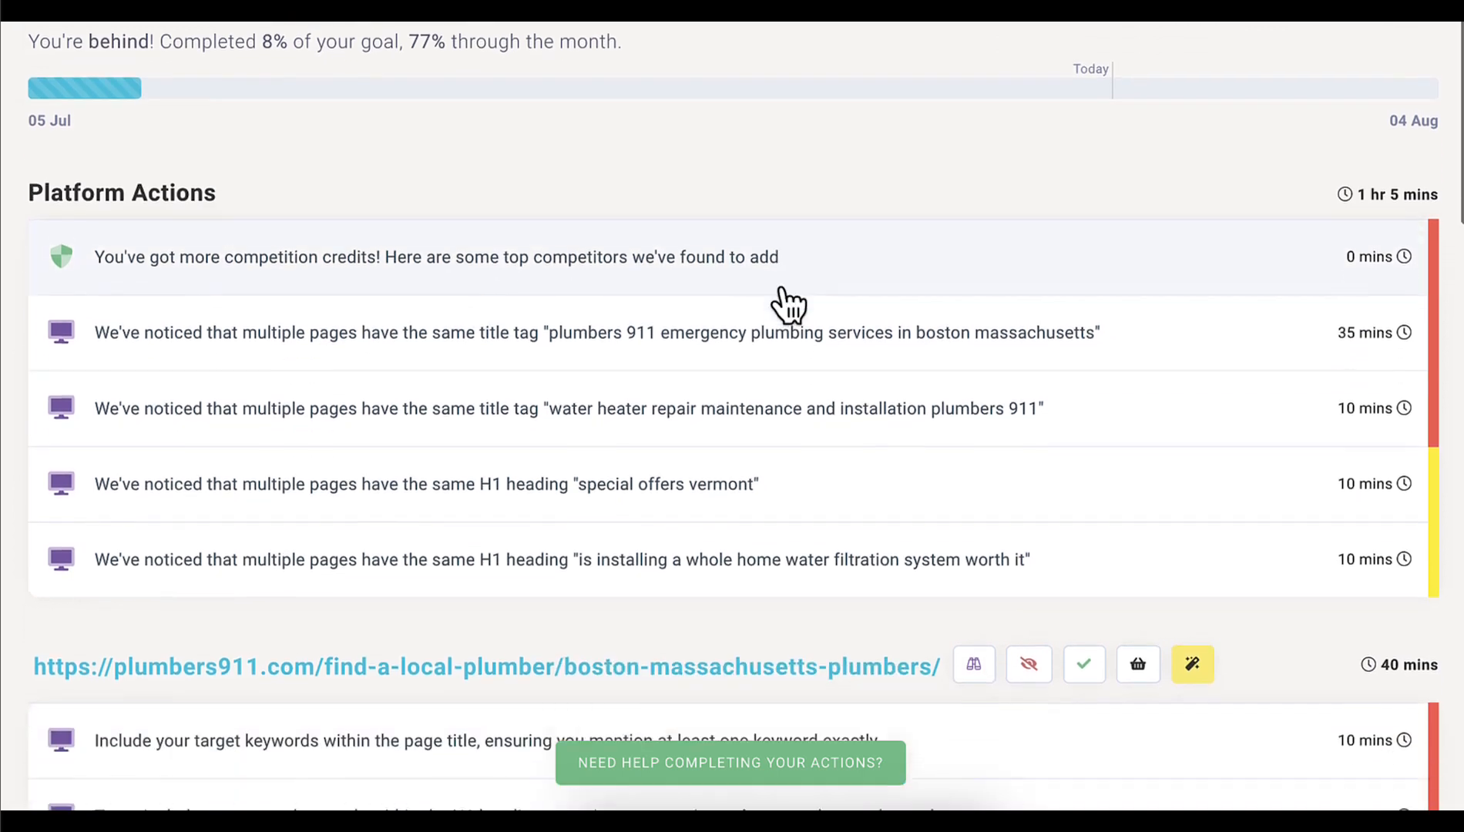
scroll(1049, 83, down, 1)
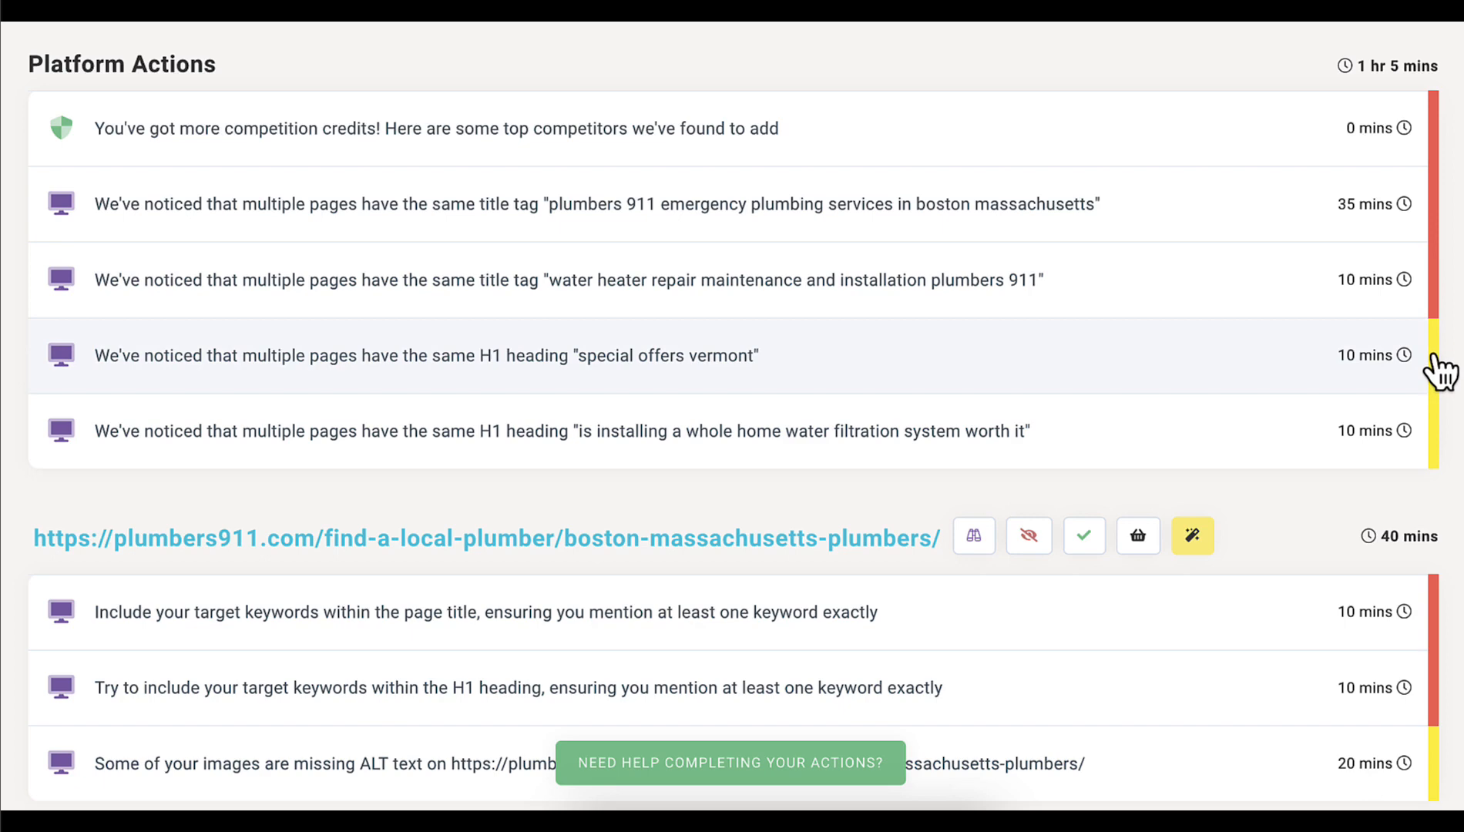
click(1025, 220)
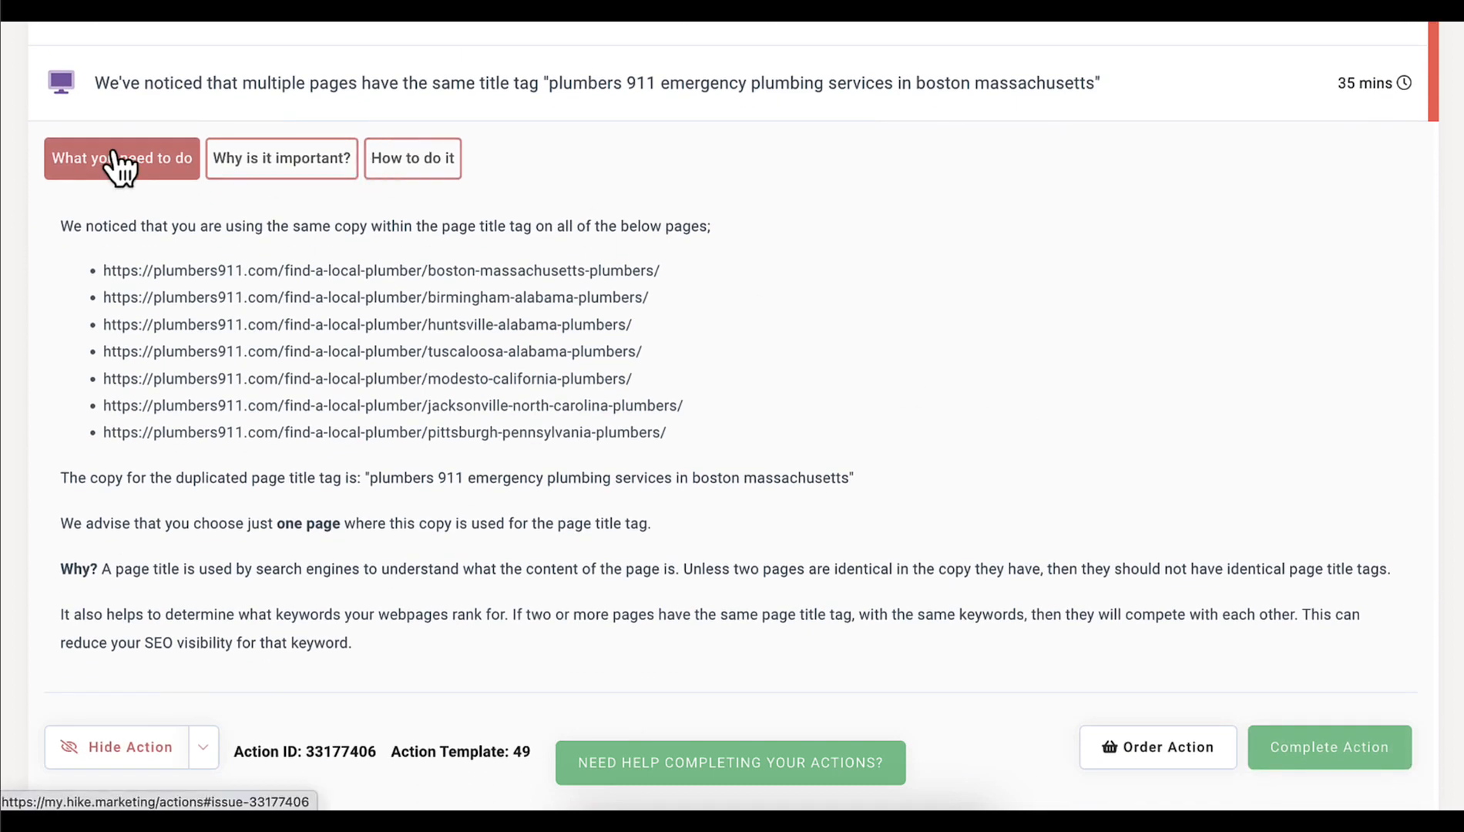
click(260, 163)
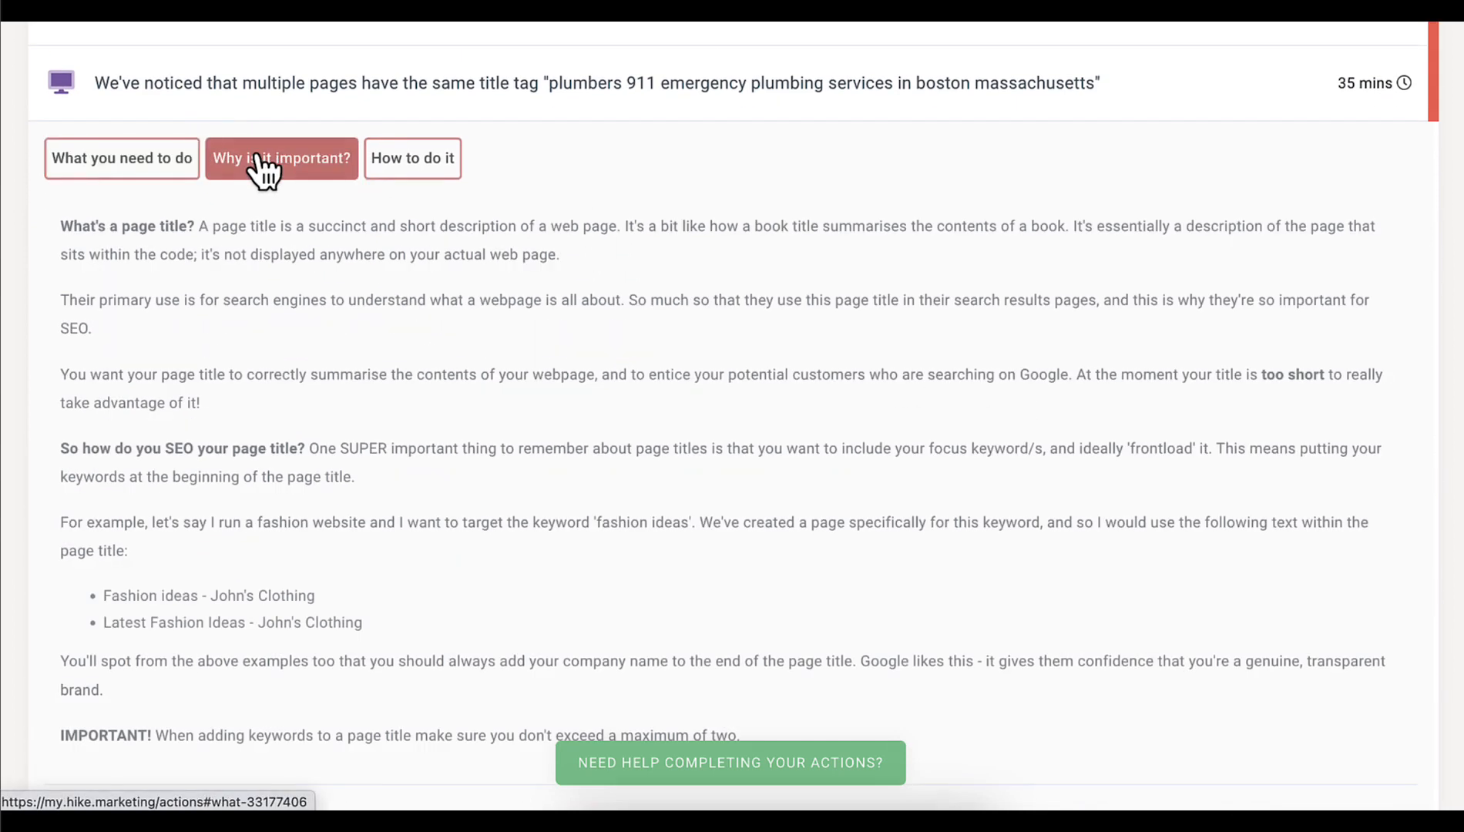
click(166, 163)
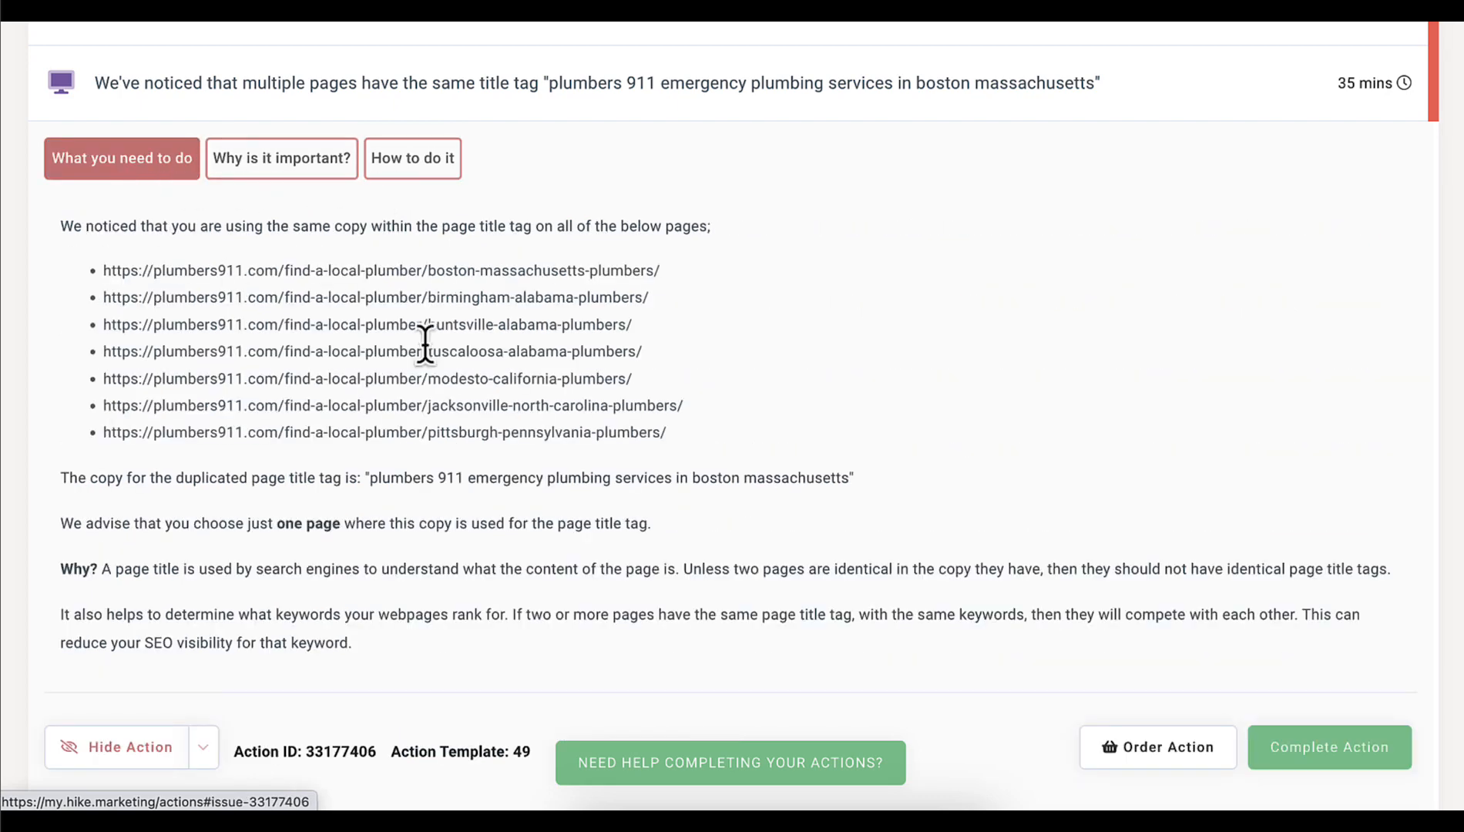
scroll(490, 393, down, 3)
scroll(489, 394, down, 2)
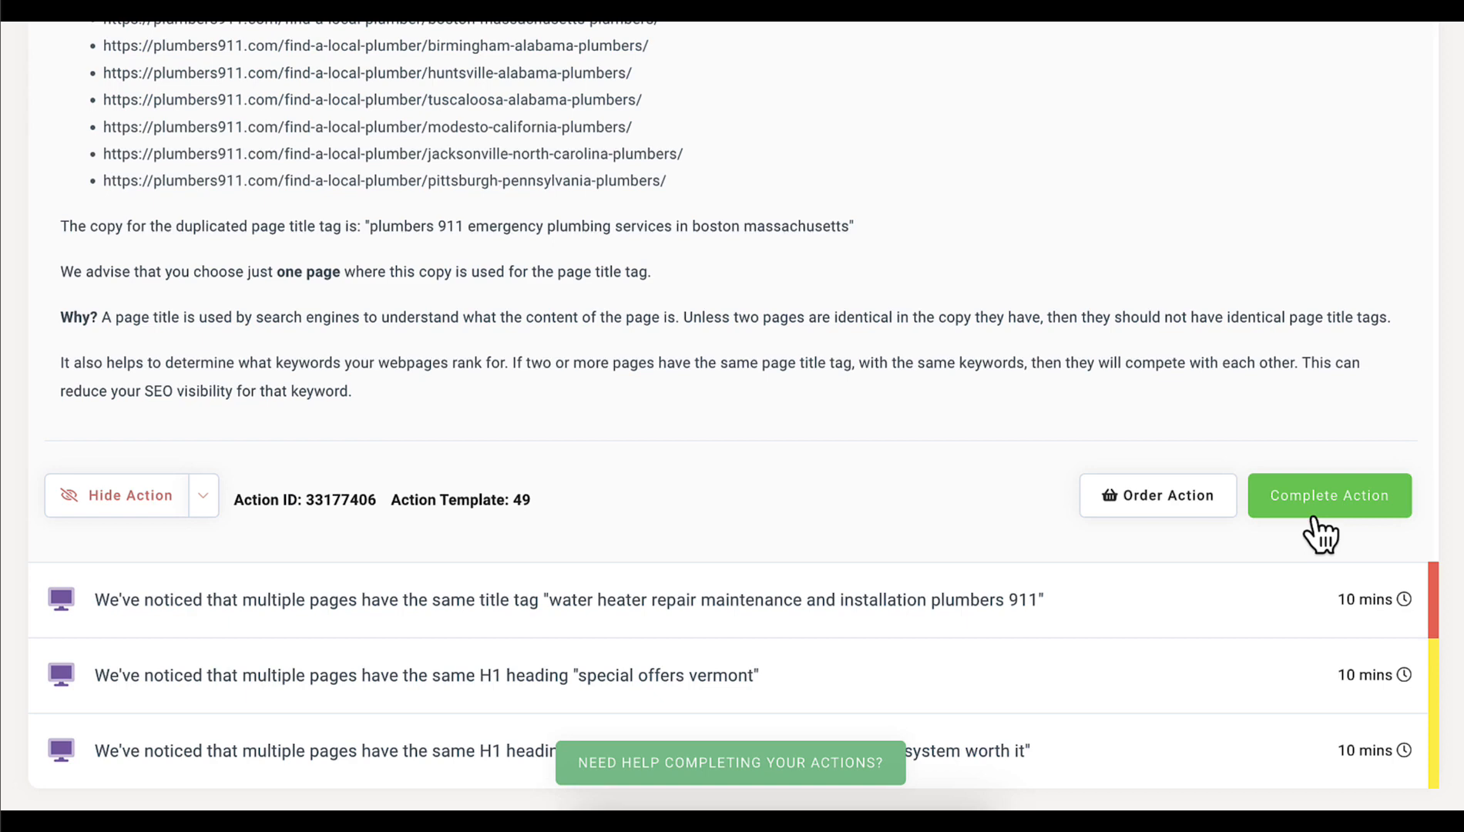
scroll(1037, 306, up, 3)
scroll(532, 340, up, 1)
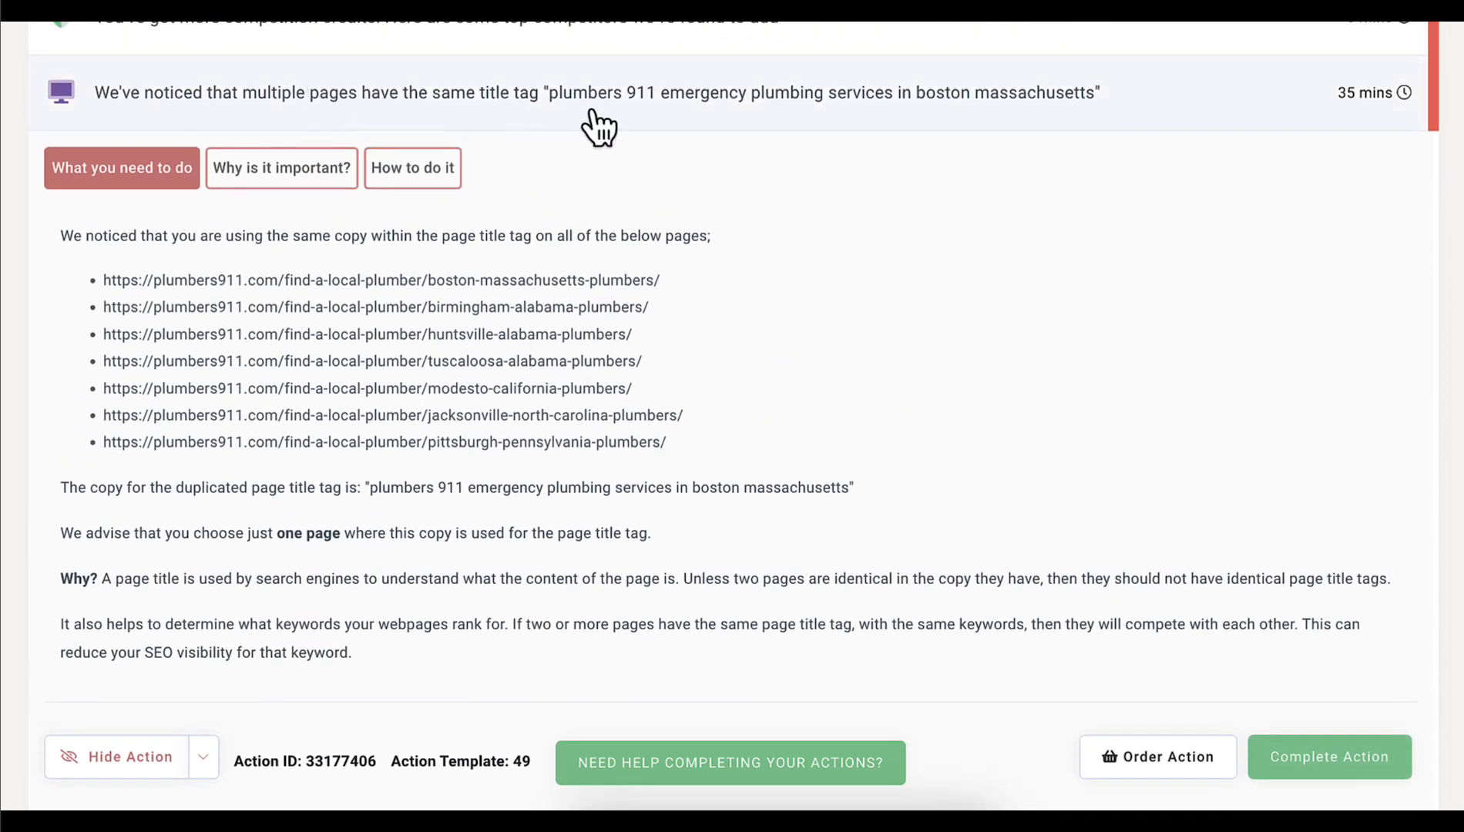
Review the boston-massachusetts-plumbers page actions on target keywords in the title and H1, and read which images need ALT text.
click(675, 129)
scroll(866, 261, down, 2)
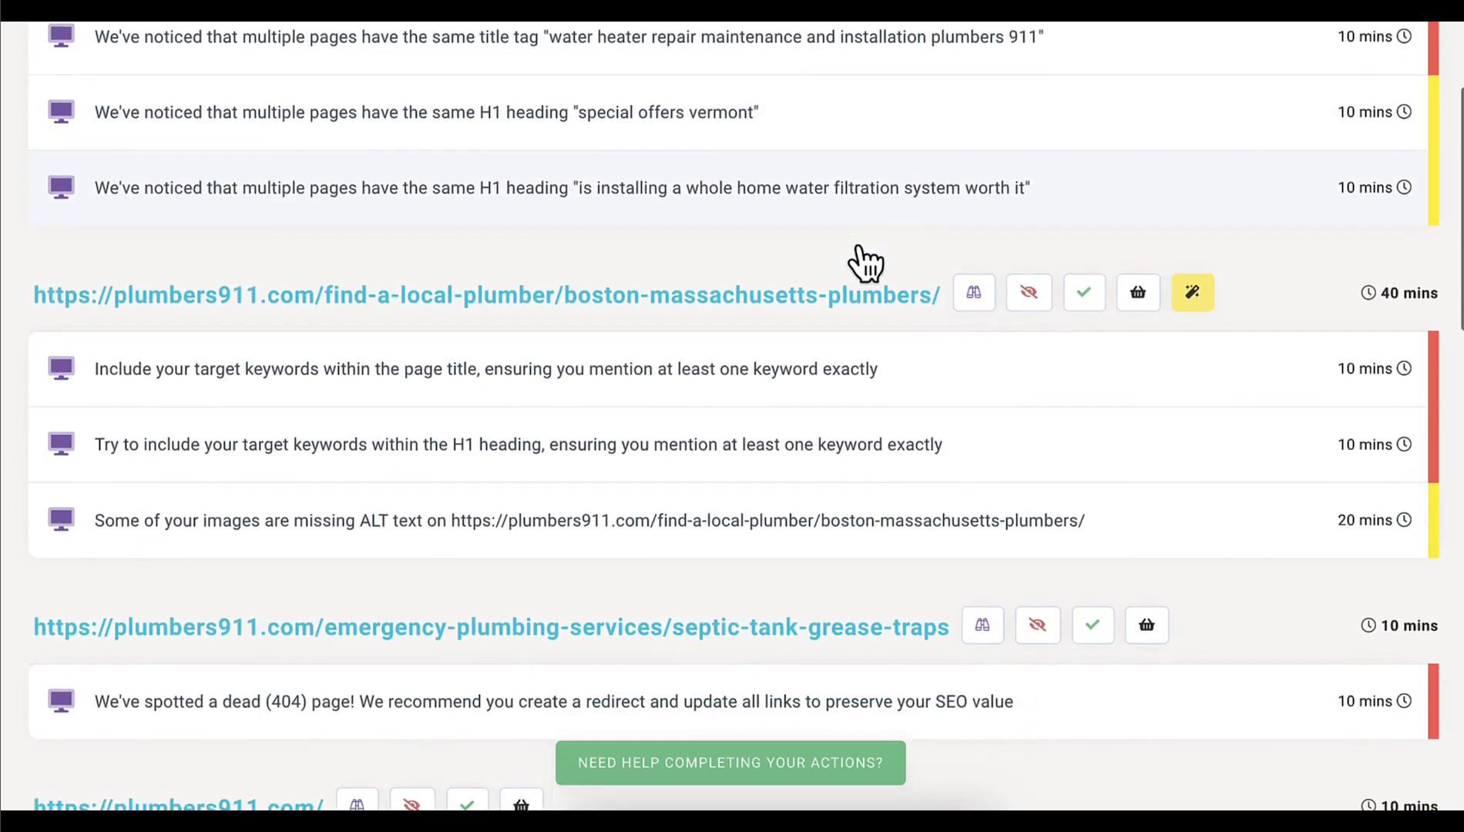
scroll(866, 262, down, 1)
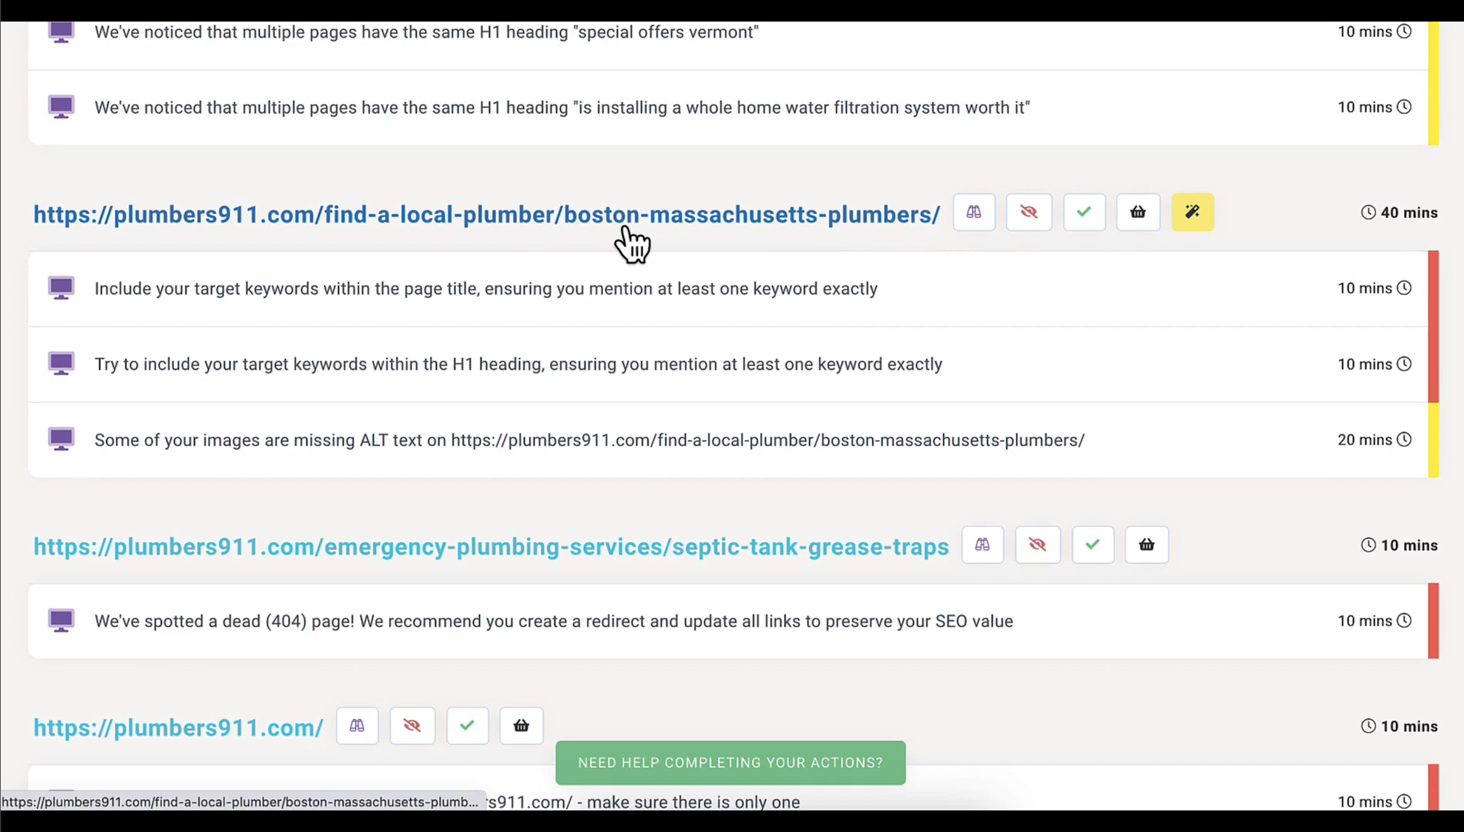
scroll(632, 243, down, 1)
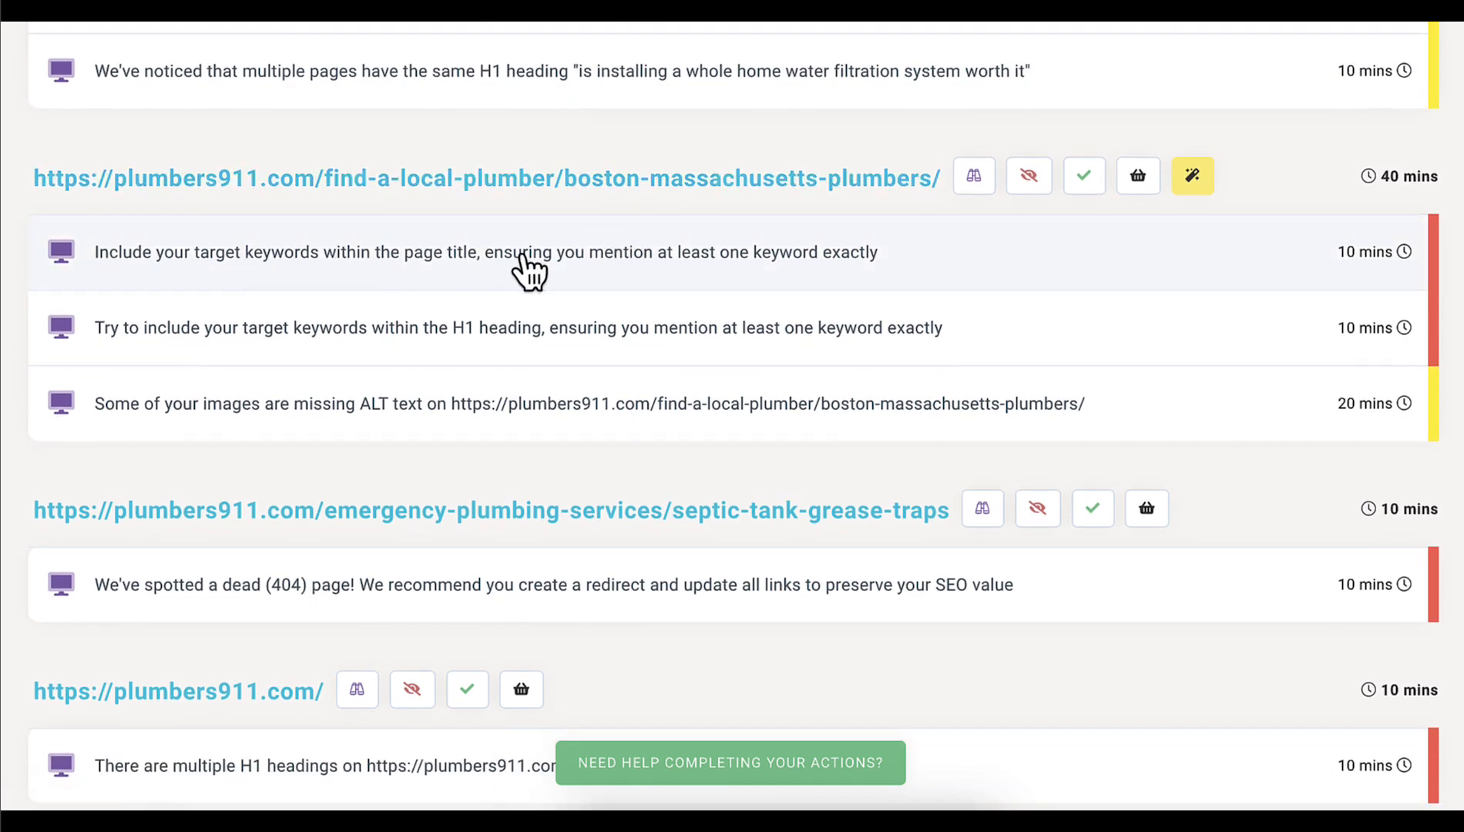
click(562, 258)
click(567, 270)
scroll(392, 324, down, 1)
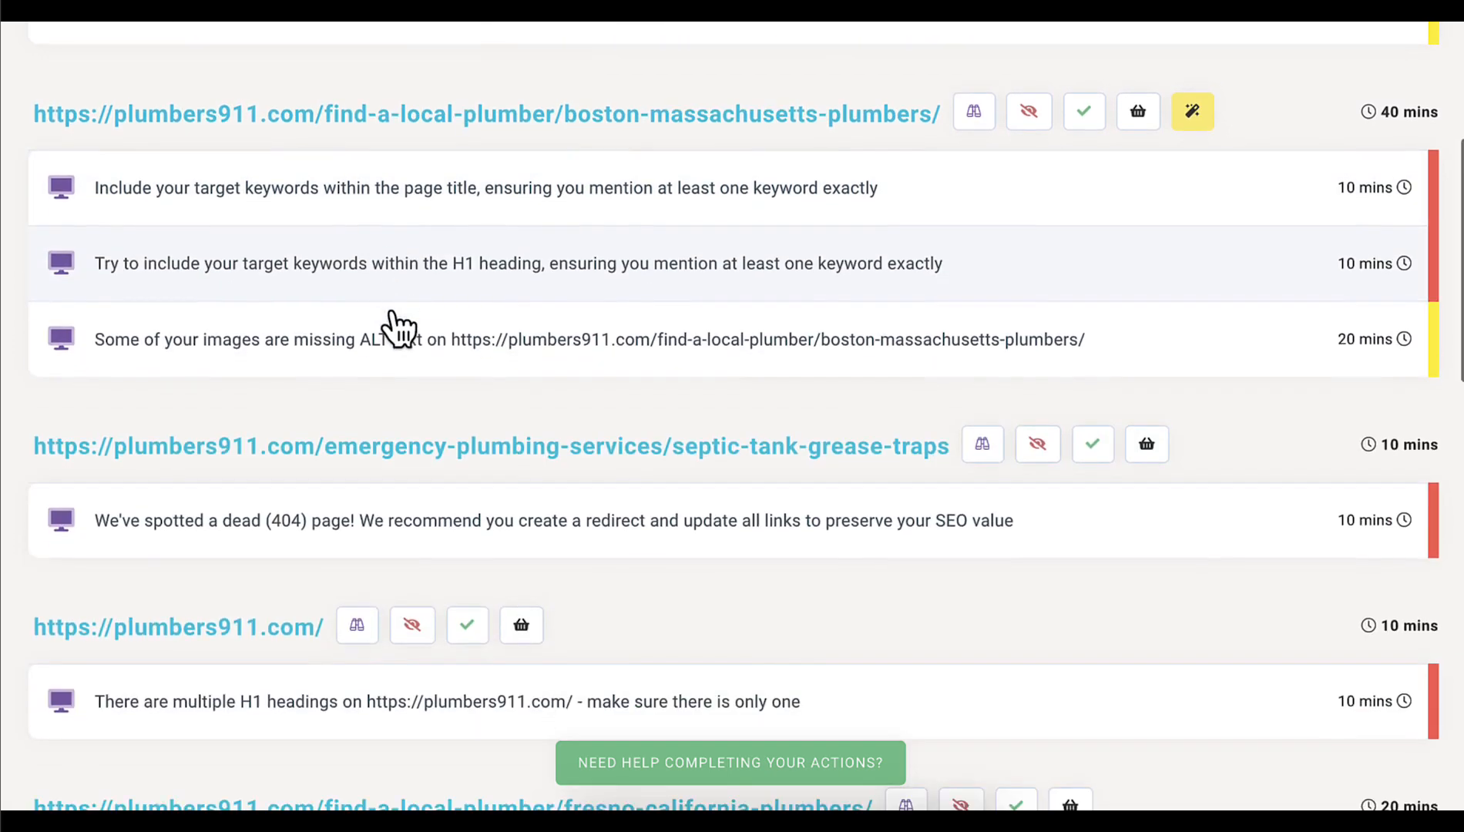
click(484, 287)
click(482, 277)
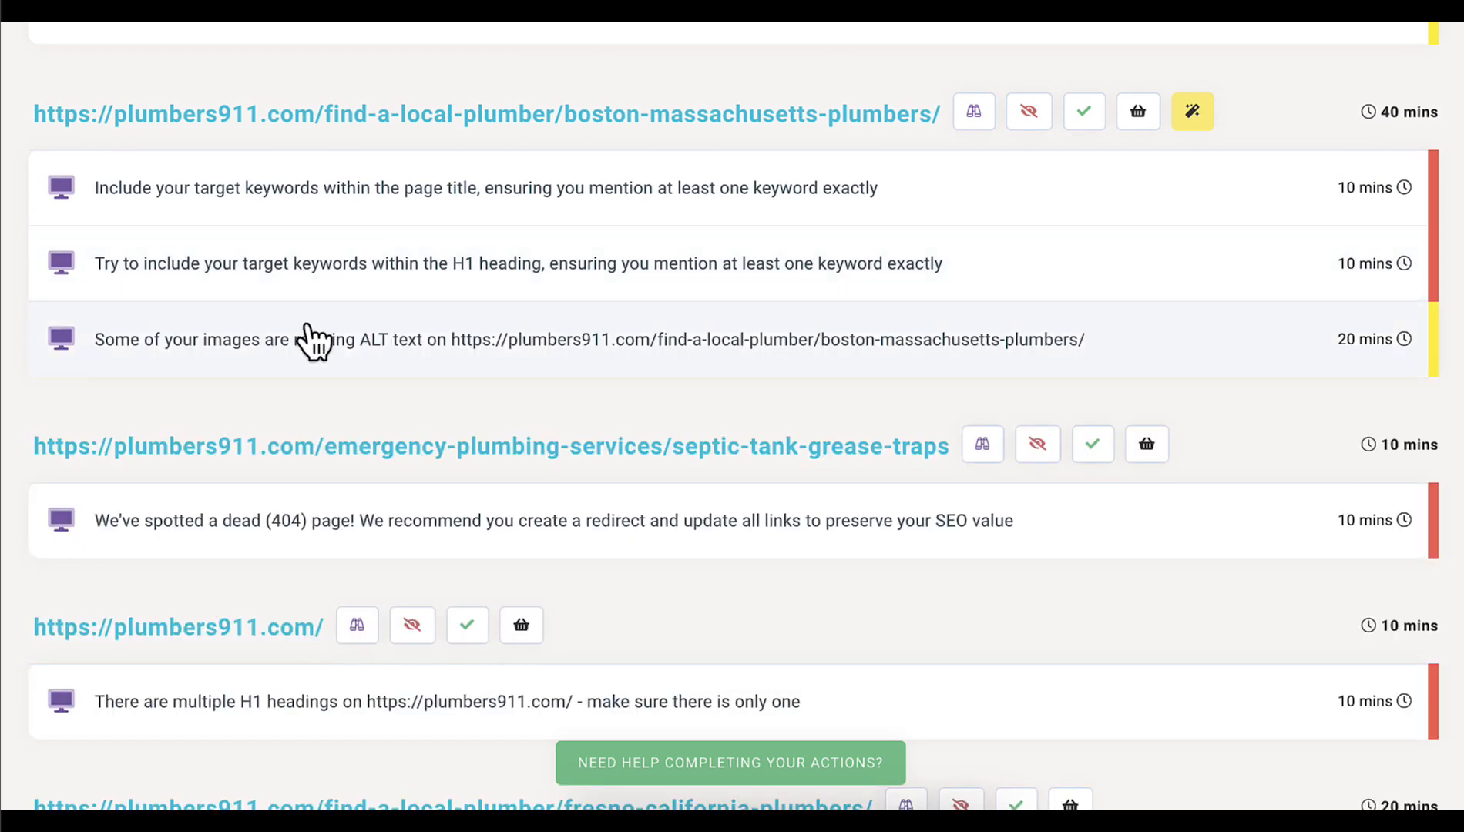
click(409, 355)
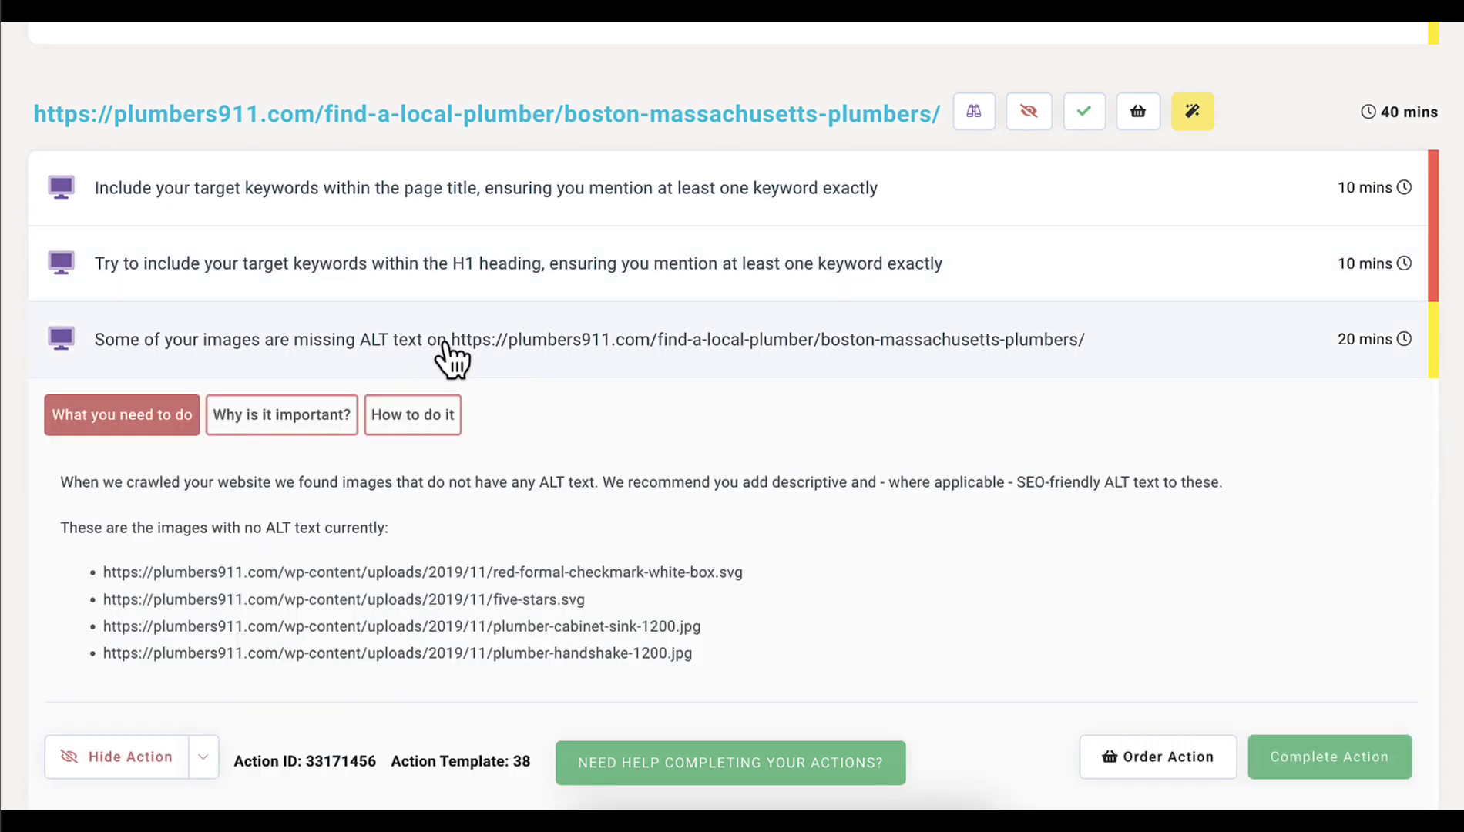
click(451, 358)
Look through the recommended actions for the remaining pages, covering dead pages, multiple H1 headings, missing ALT text, broken images and title length.
scroll(451, 358, down, 3)
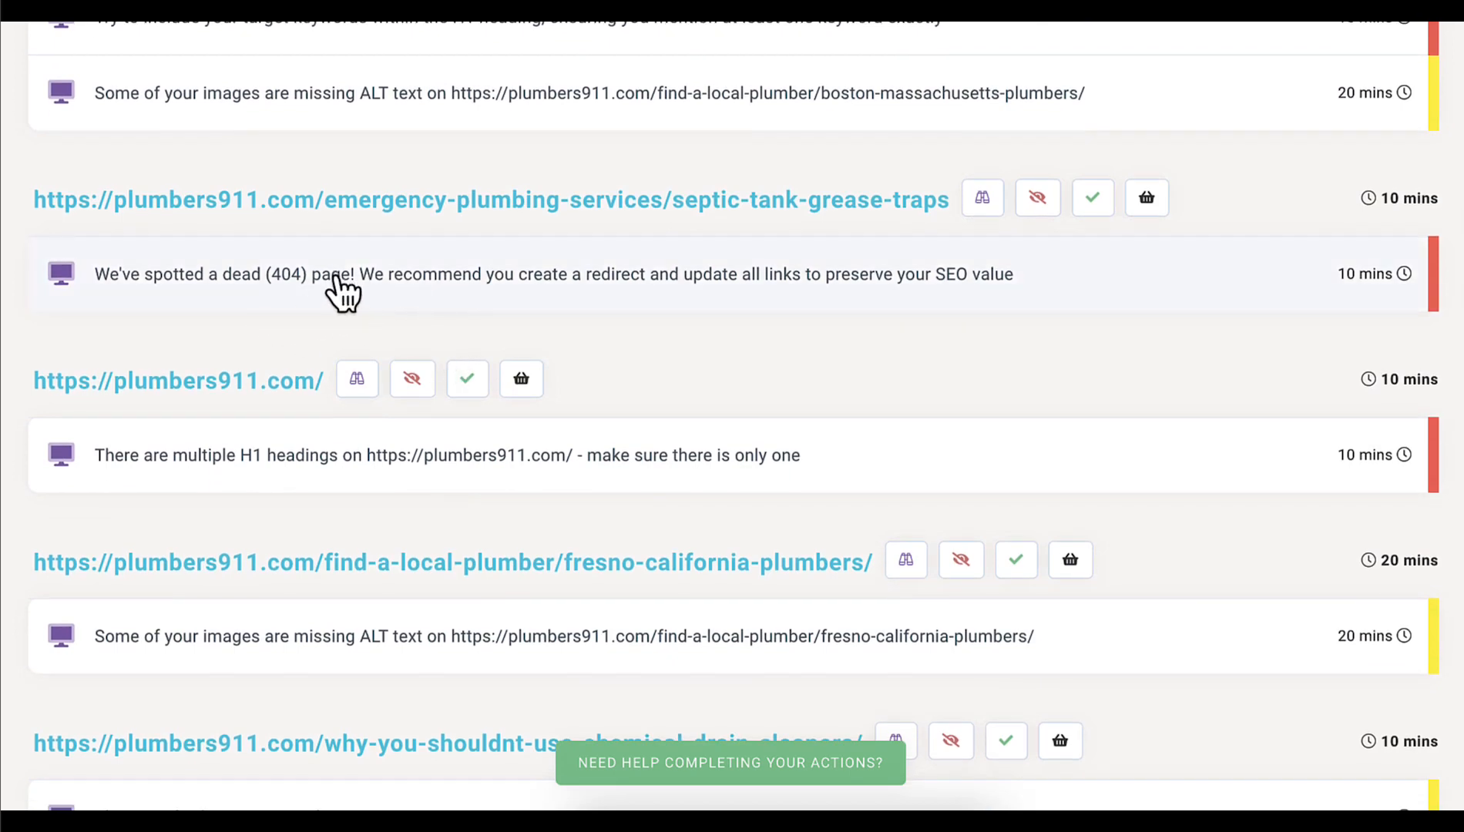
scroll(665, 358, down, 1)
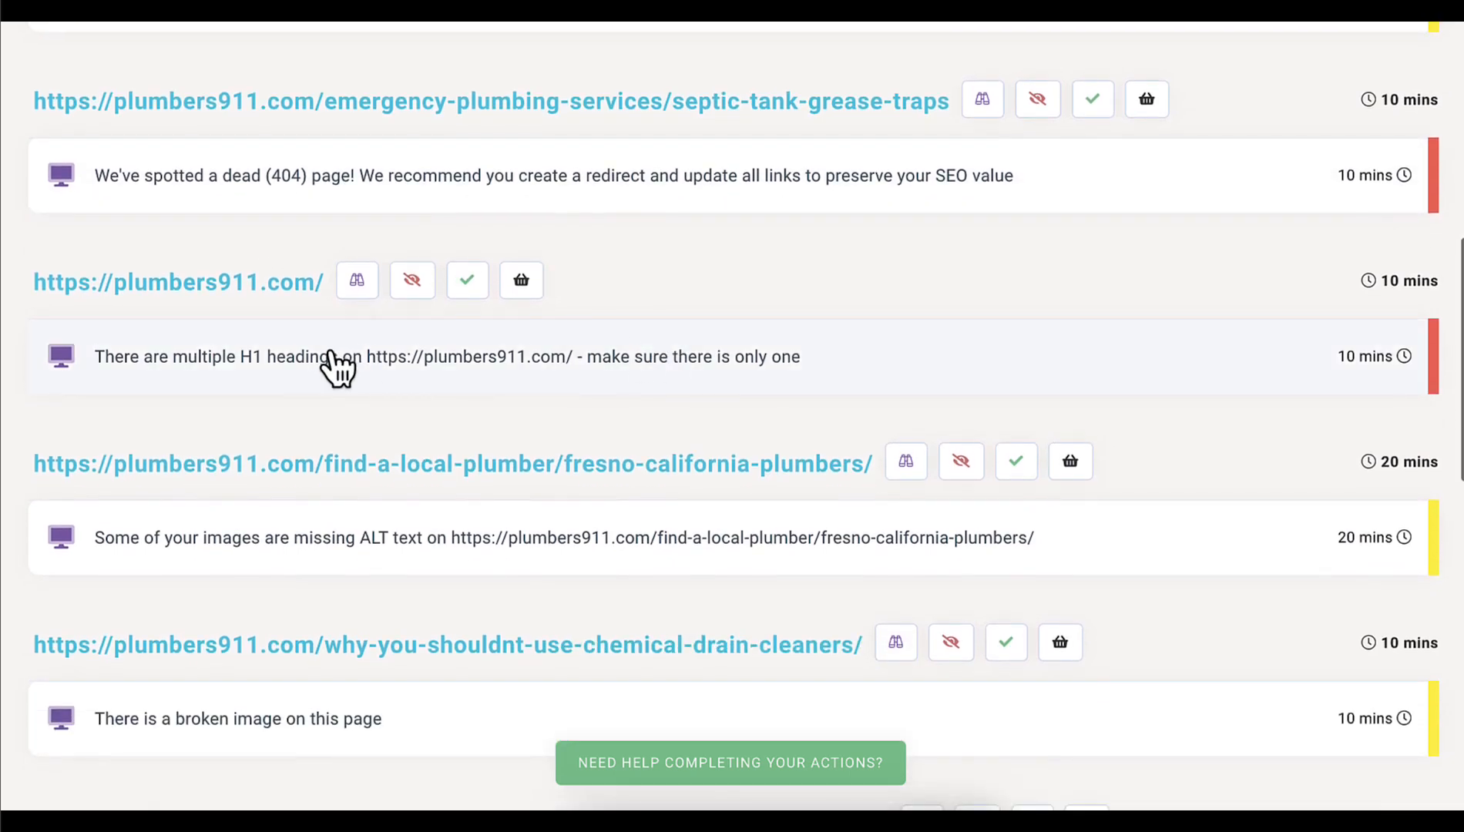
scroll(332, 366, down, 1)
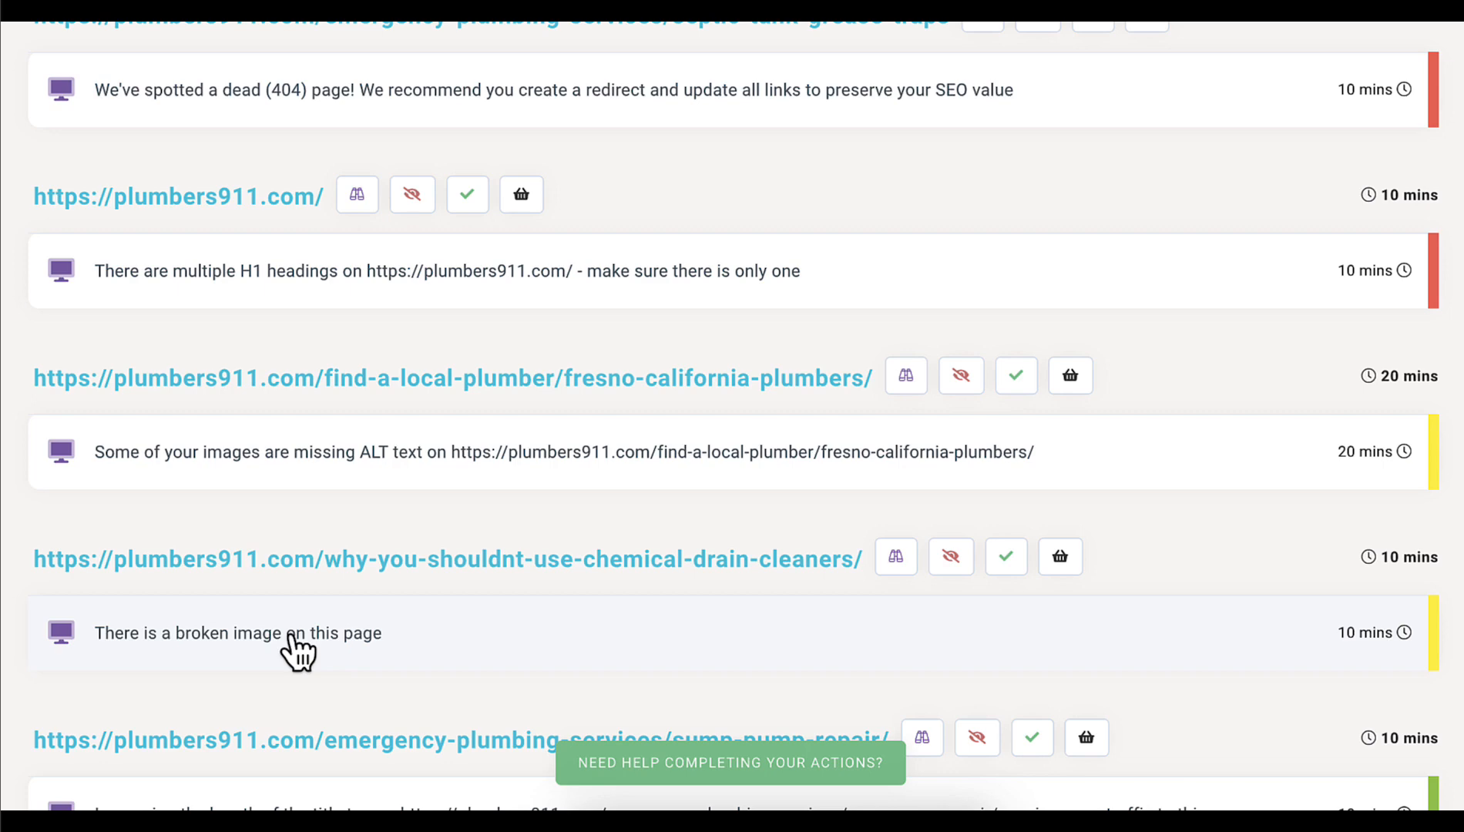
scroll(513, 538, down, 3)
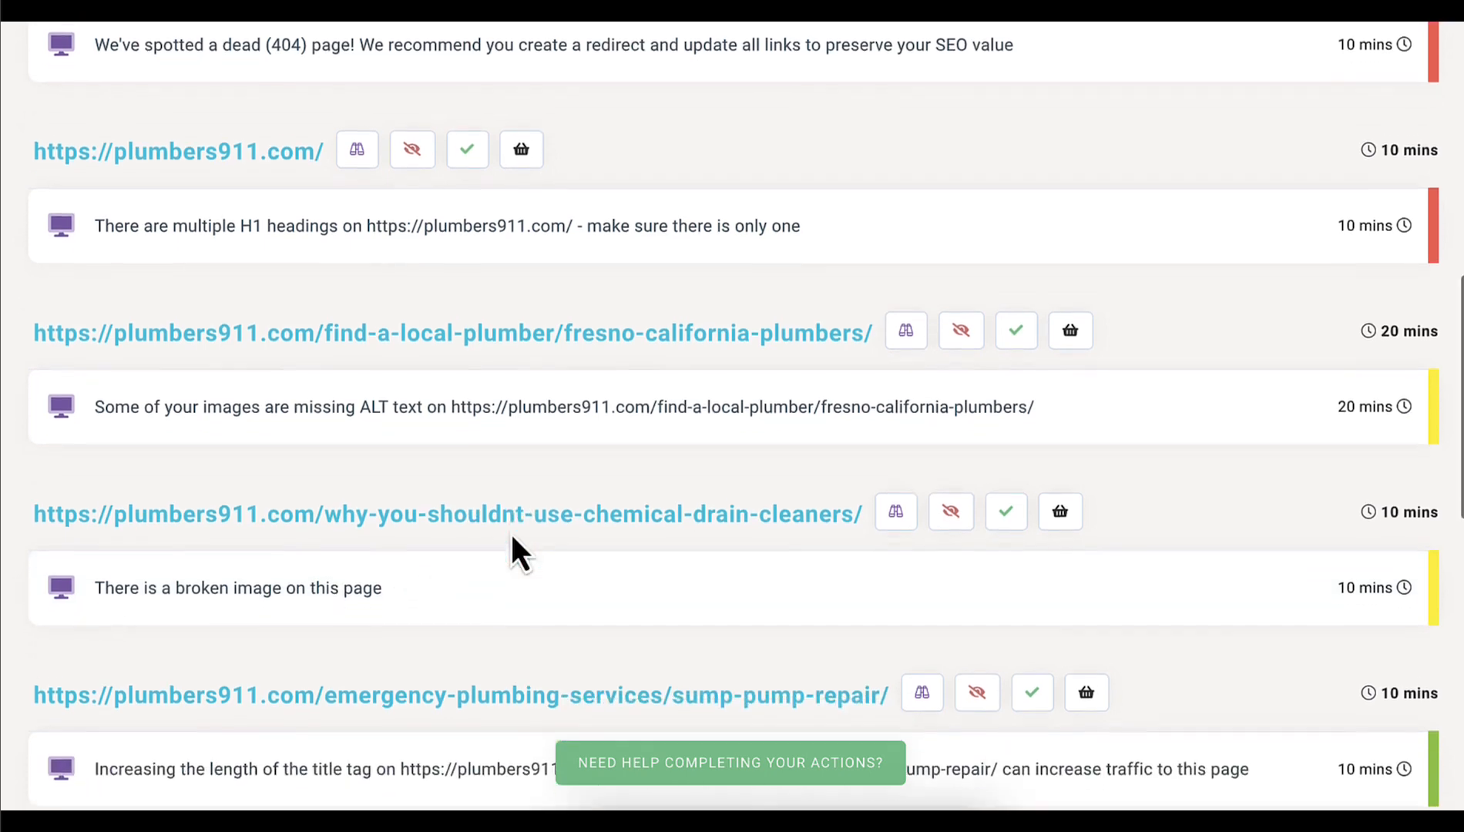
scroll(512, 548, down, 3)
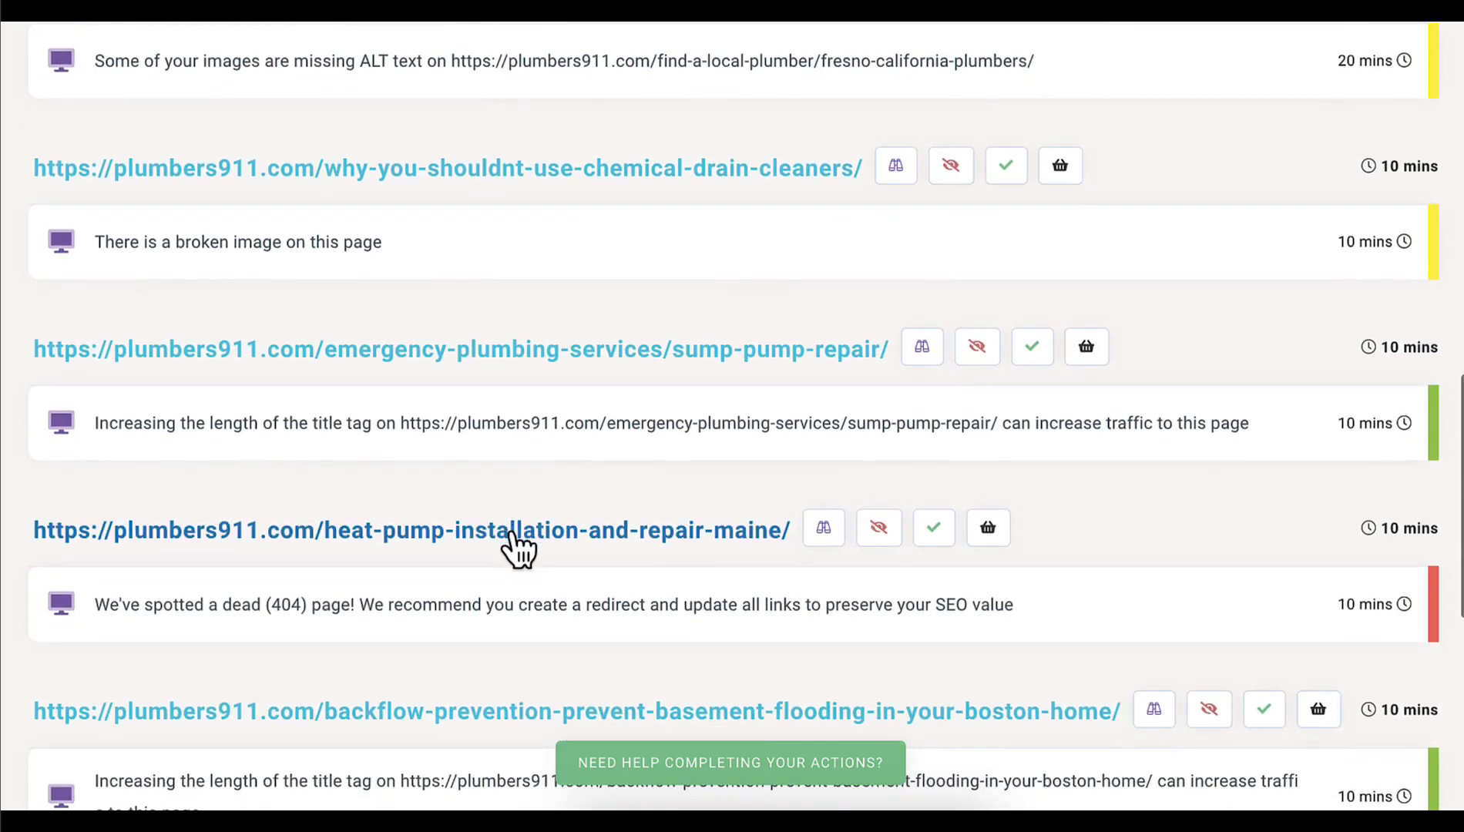
click(497, 251)
scroll(924, 501, down, 3)
scroll(935, 503, down, 6)
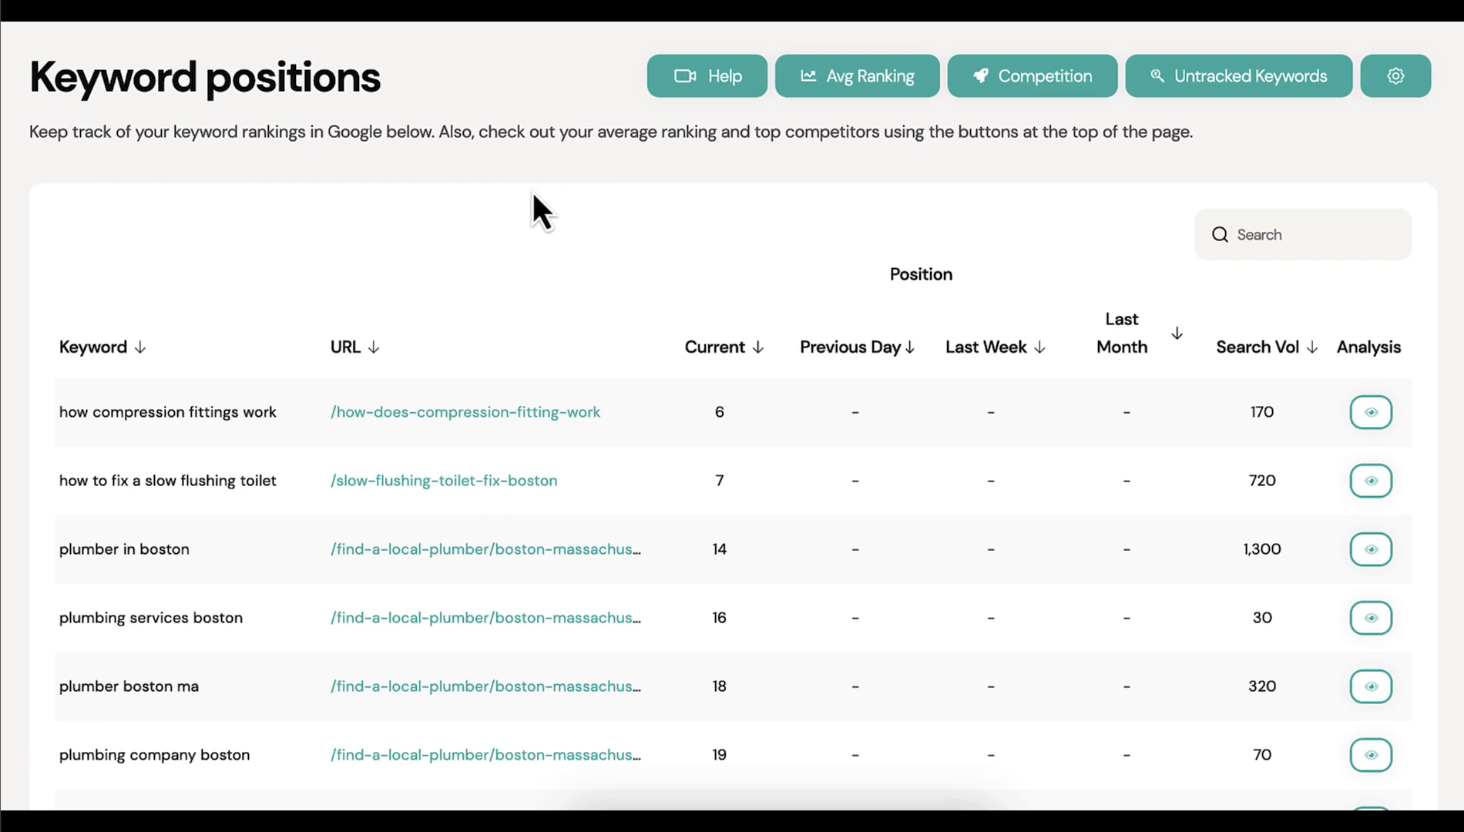
Review the keyword positions table, comparing each tracked keyword's target URL, current ranking and search volume.
scroll(533, 194, down, 1)
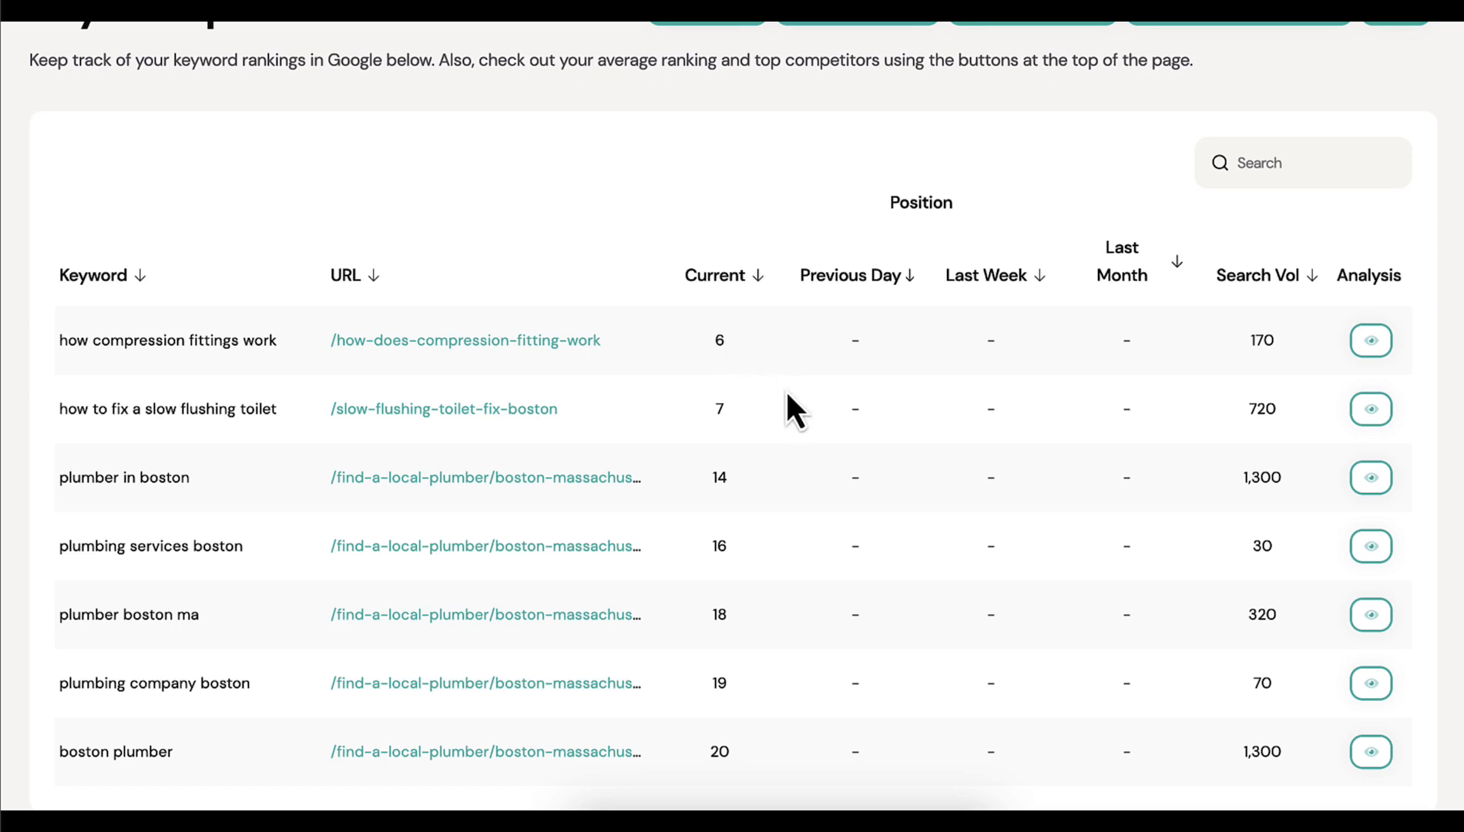
double_click(713, 475)
click(775, 575)
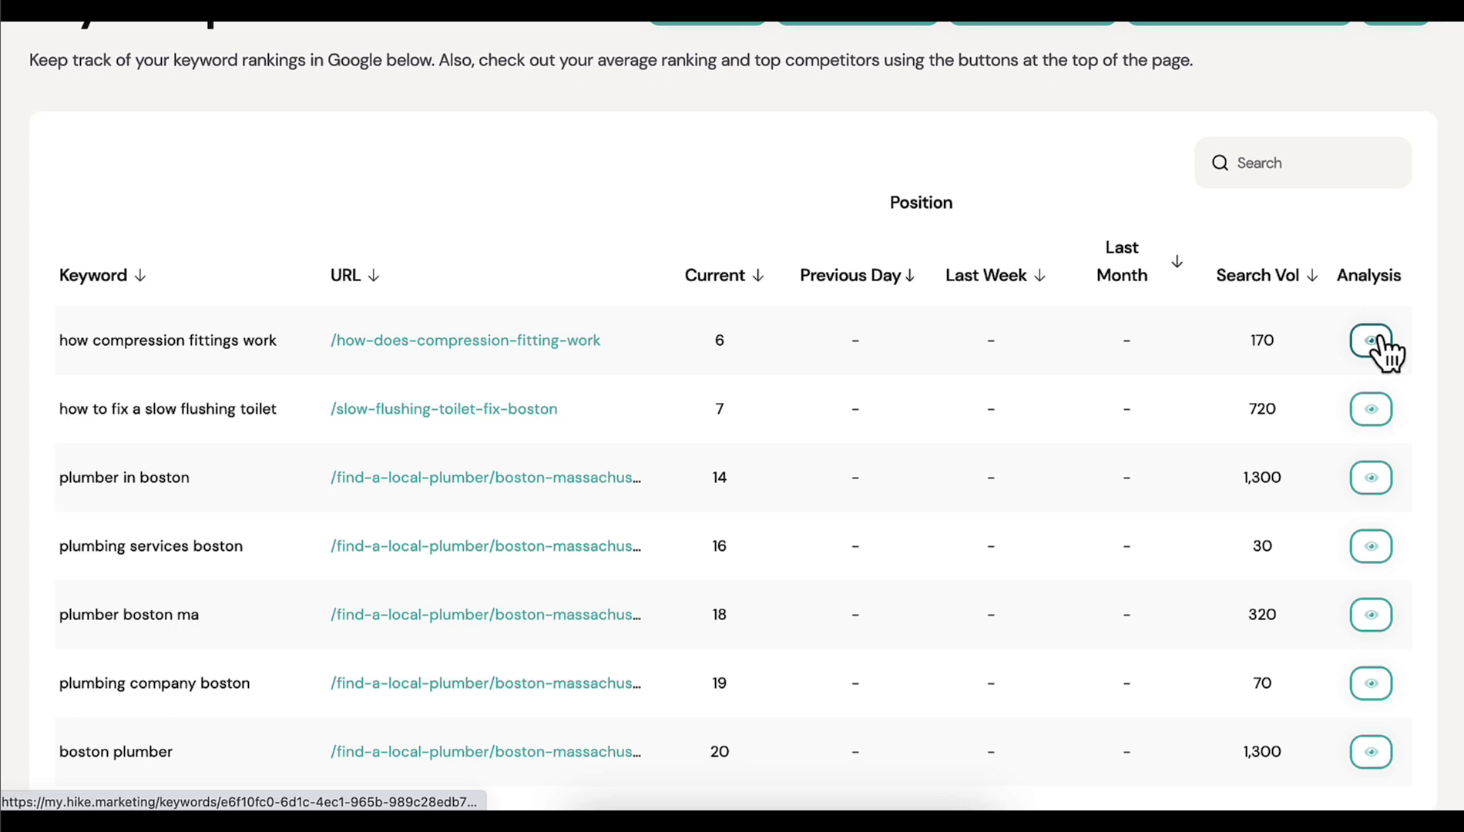
scroll(1059, 264, up, 2)
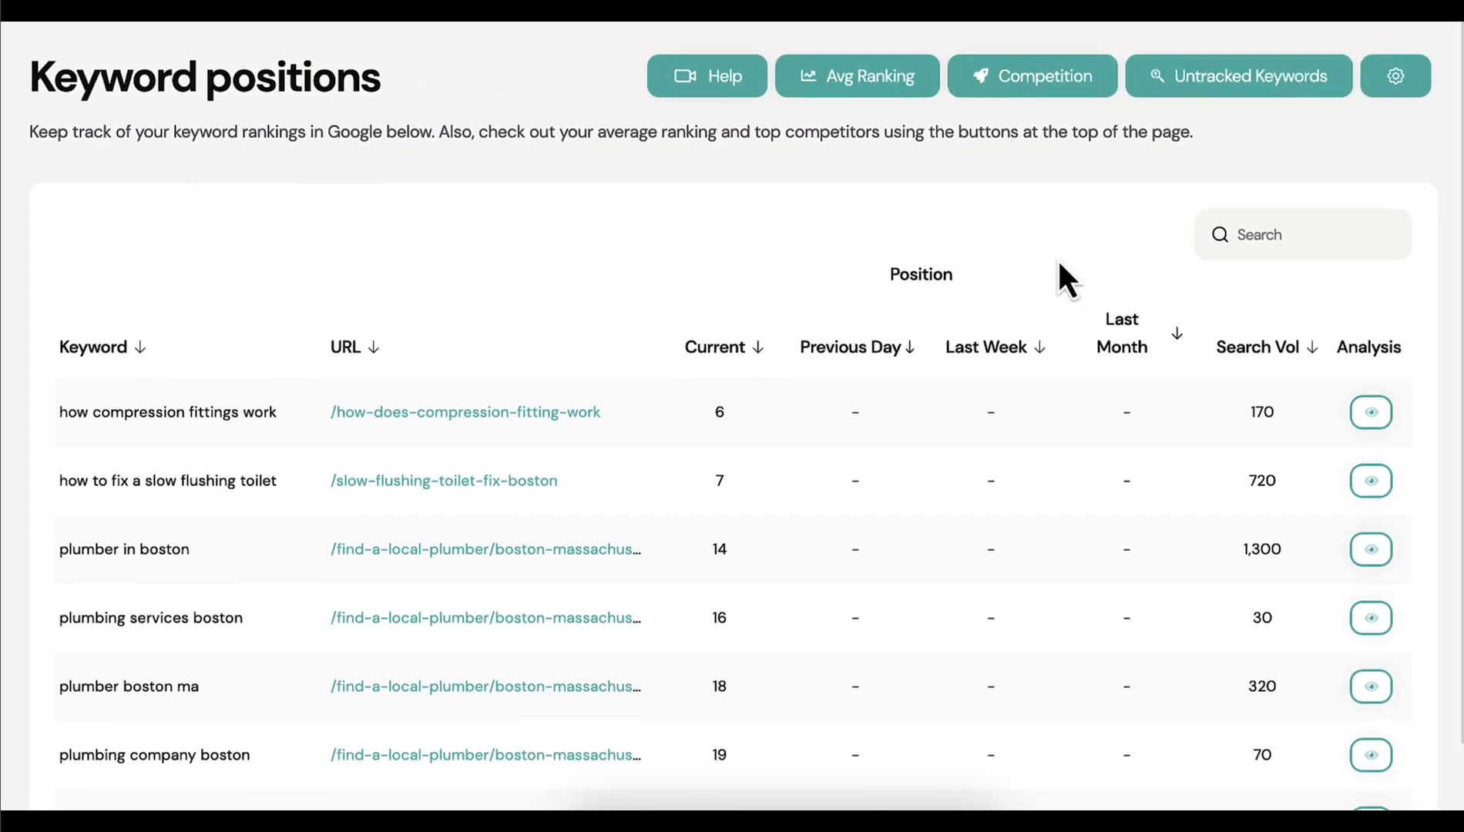
View the average ranking over time chart and the top 10 competitors across all keywords, closing each view.
click(847, 91)
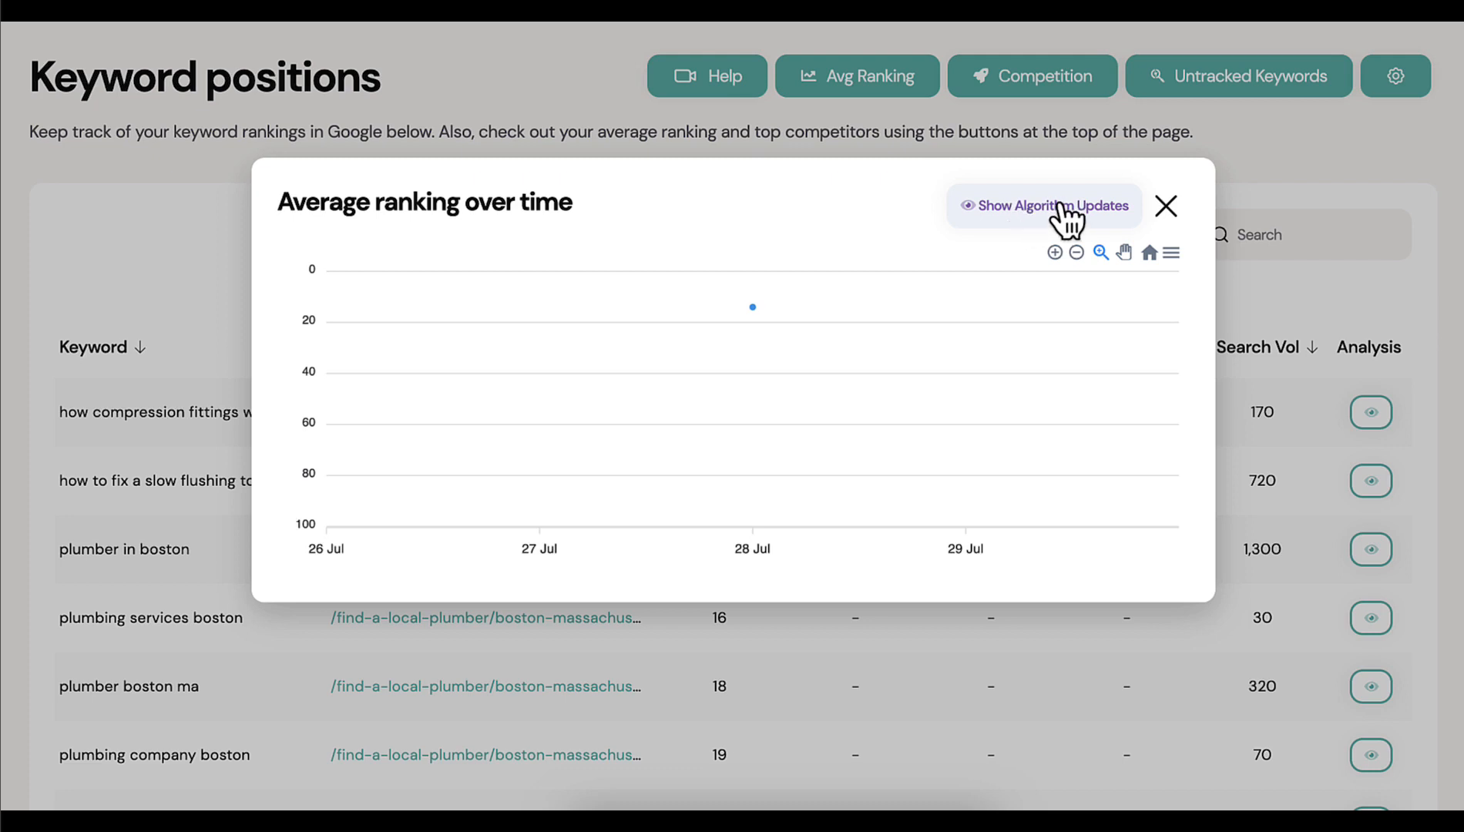
click(1167, 206)
click(1030, 85)
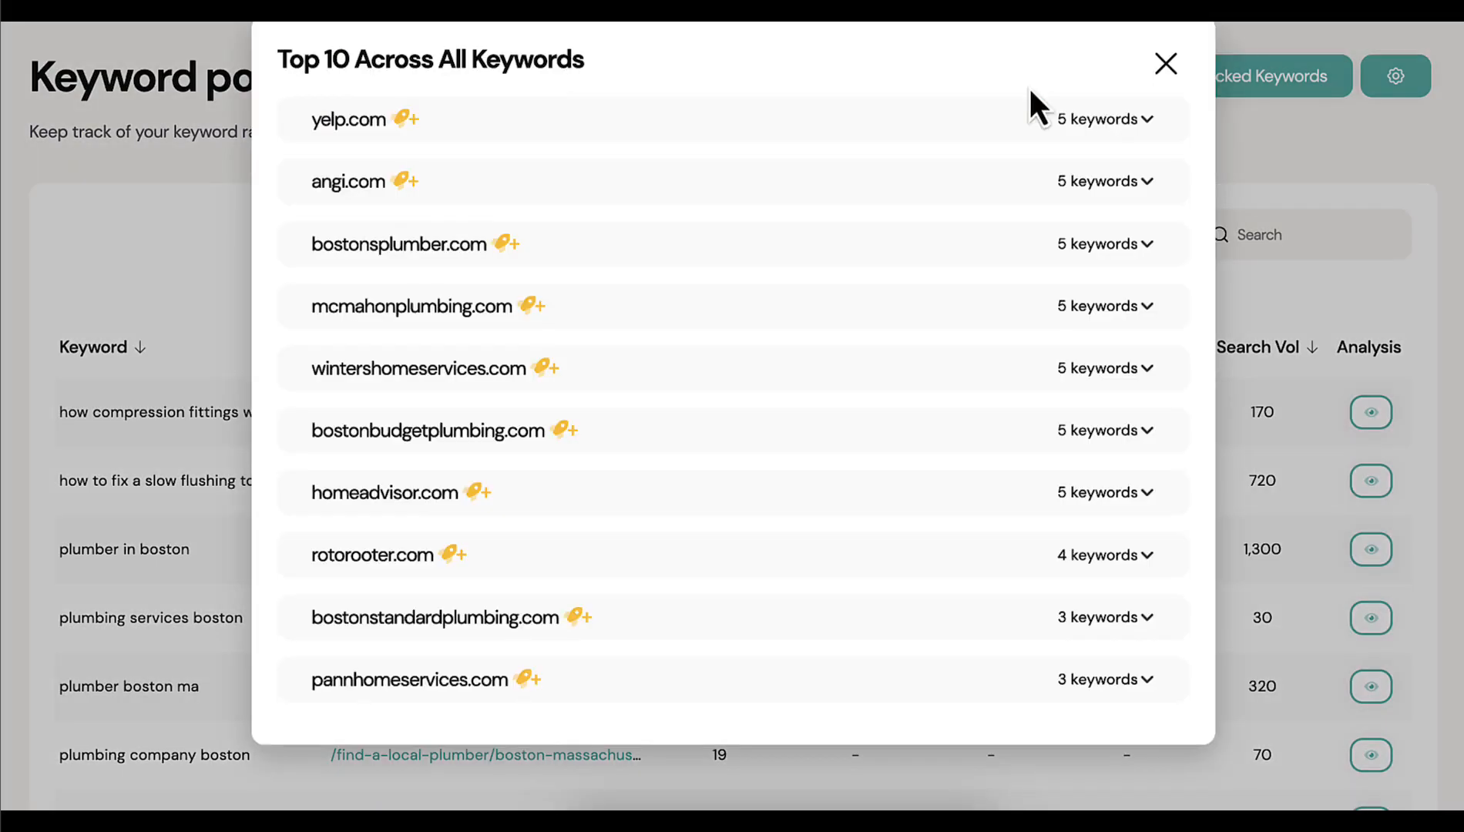
scroll(894, 385, down, 1)
click(1165, 63)
Add the untracked keyword "hairline crack in fiberglass tub" to the tracked keywords and close the untracked keywords list.
click(1237, 73)
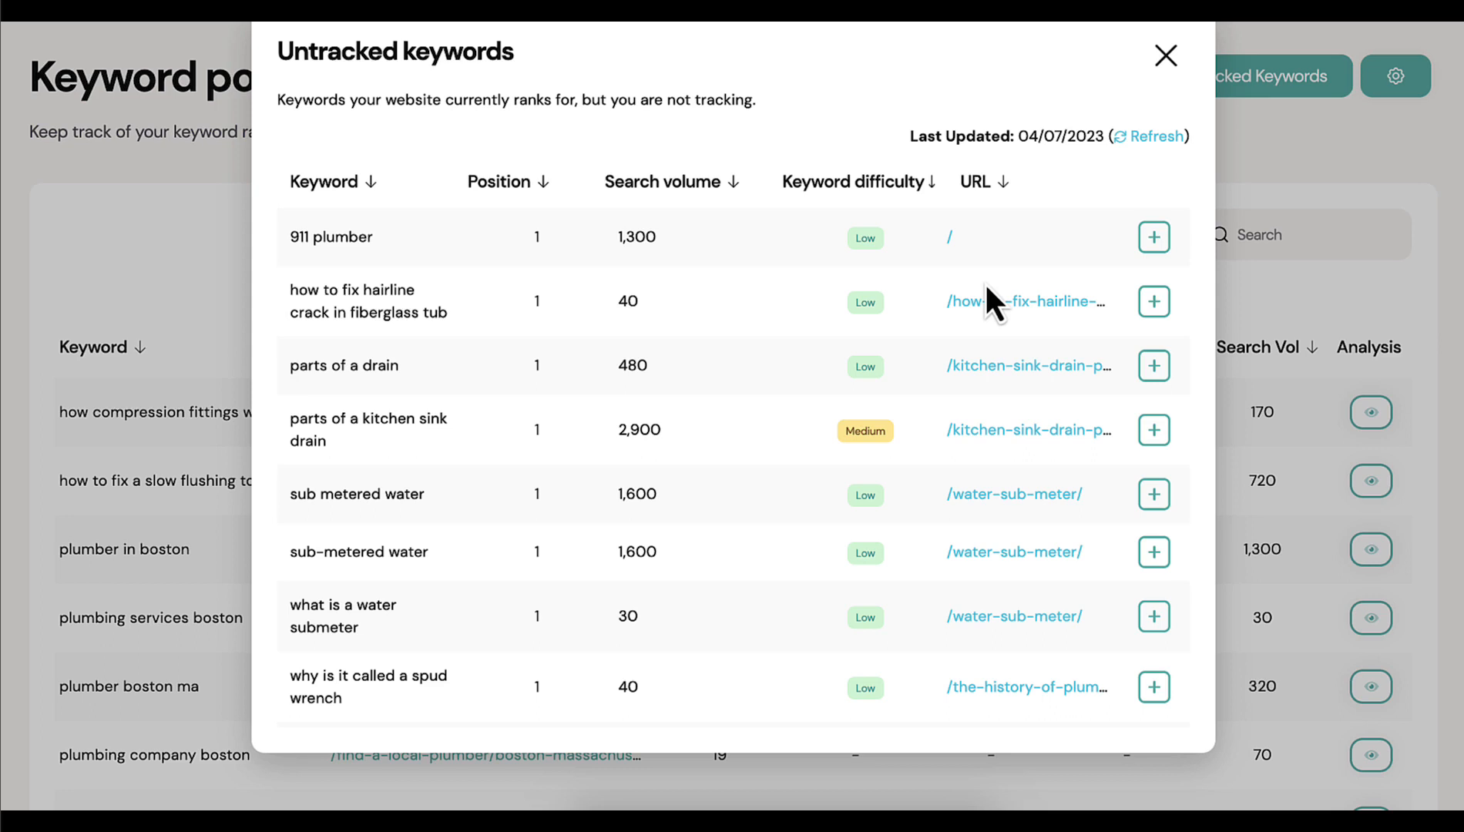
scroll(649, 422, down, 5)
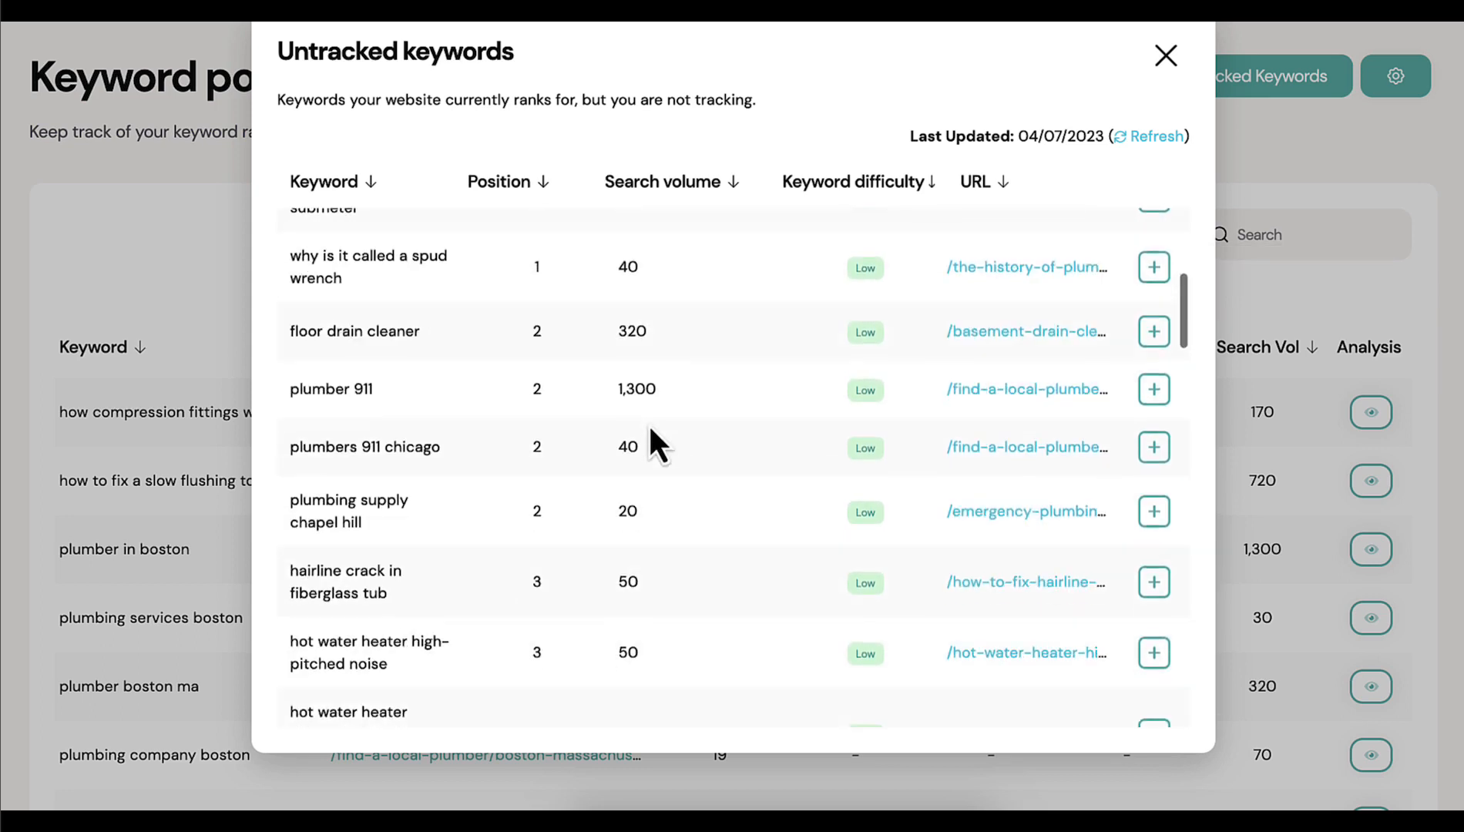
scroll(649, 423, down, 2)
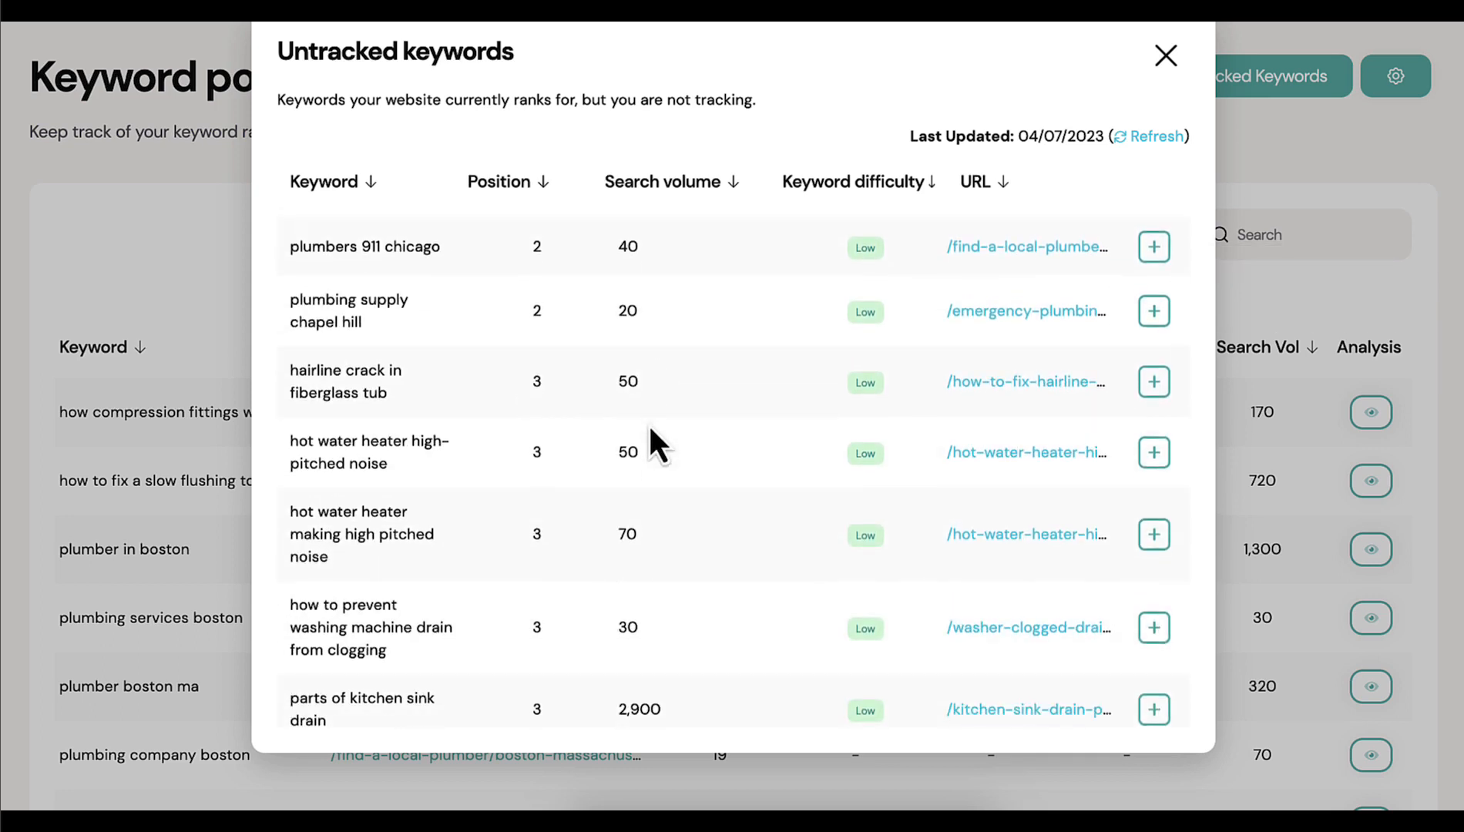
click(1153, 381)
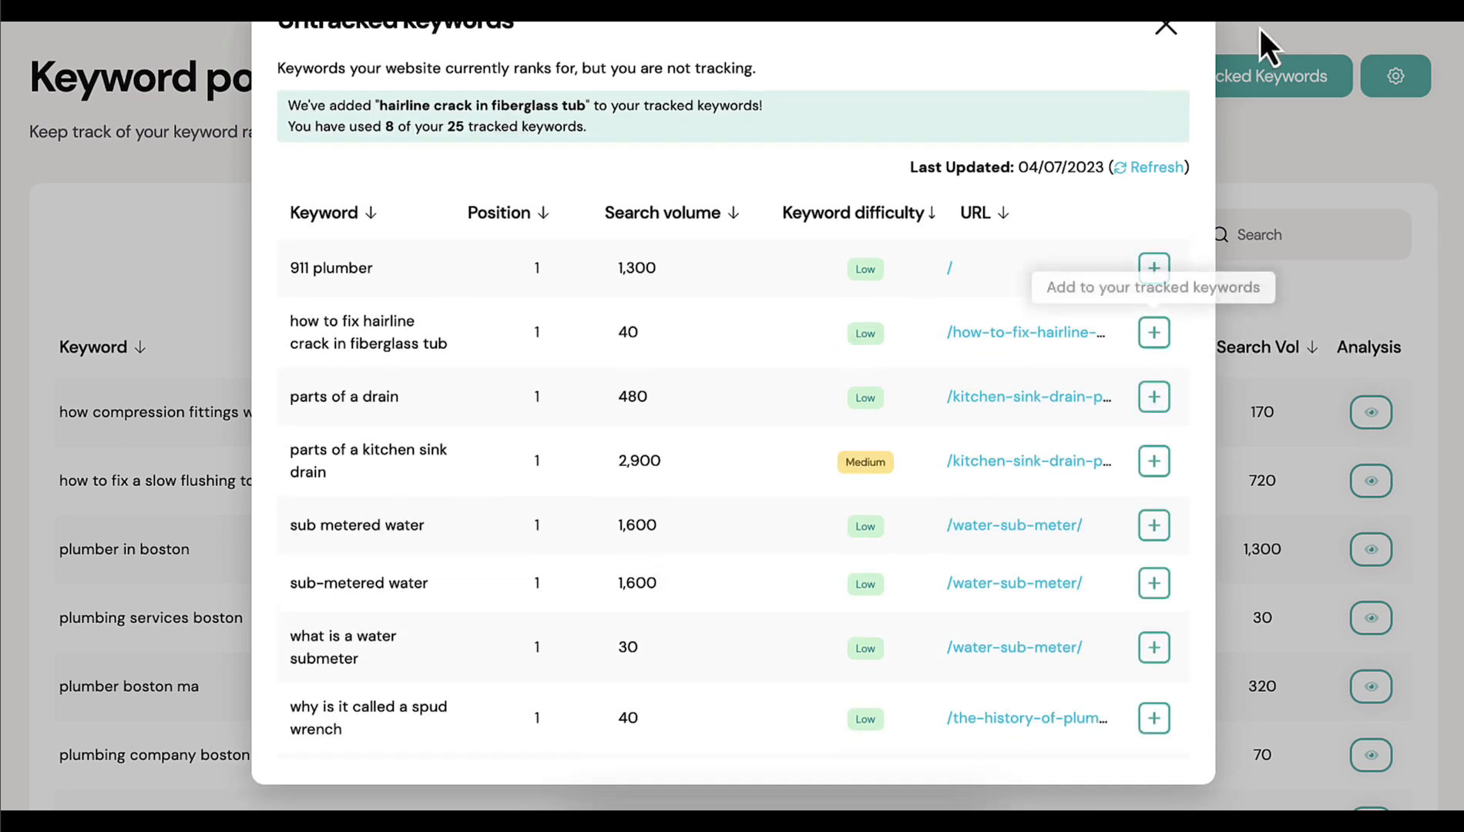
click(1165, 31)
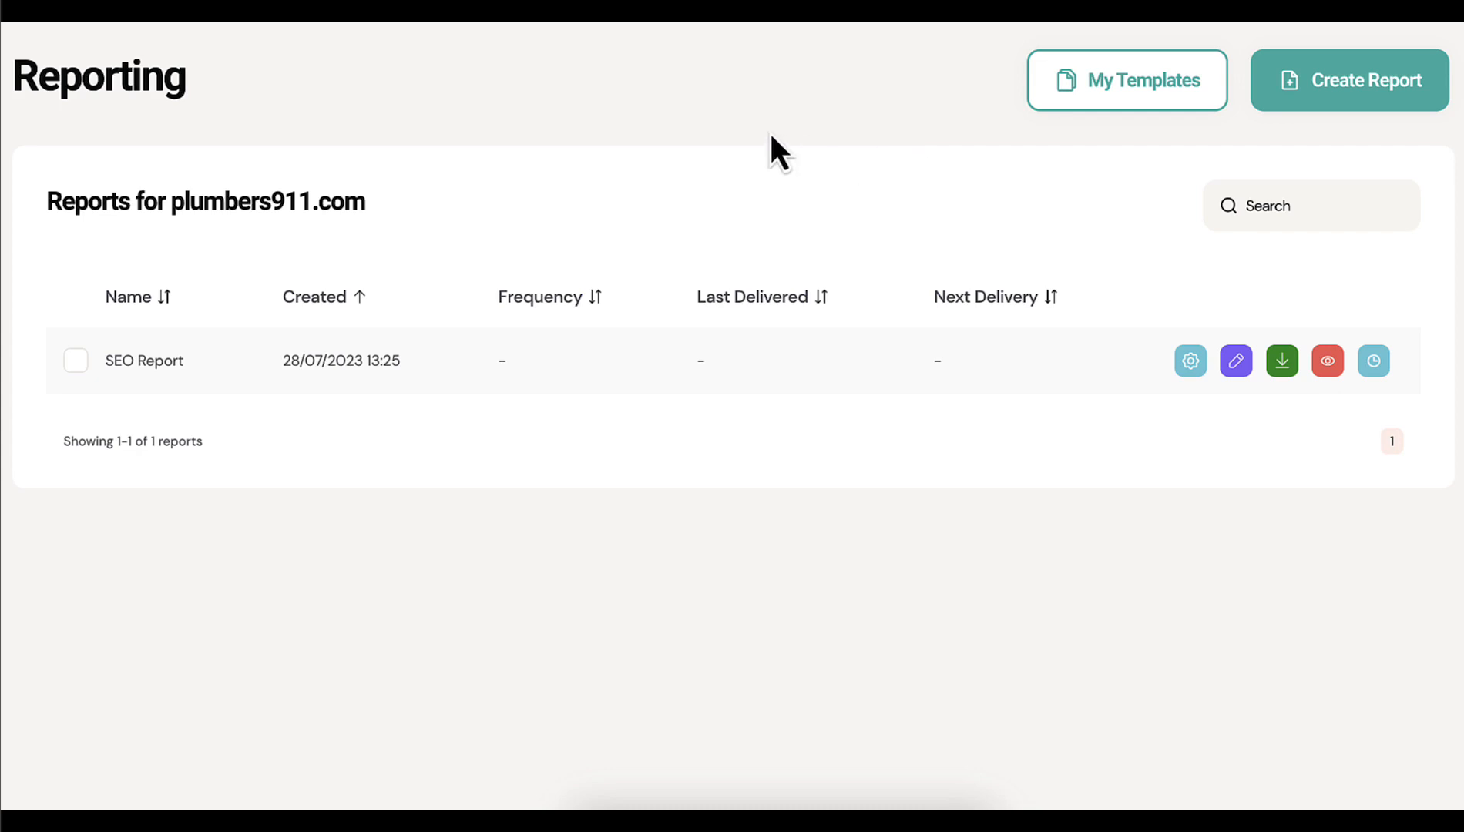
Open the existing SEO Report for plumbers911.com in the report editor and skim its cover and actions pages.
click(1356, 82)
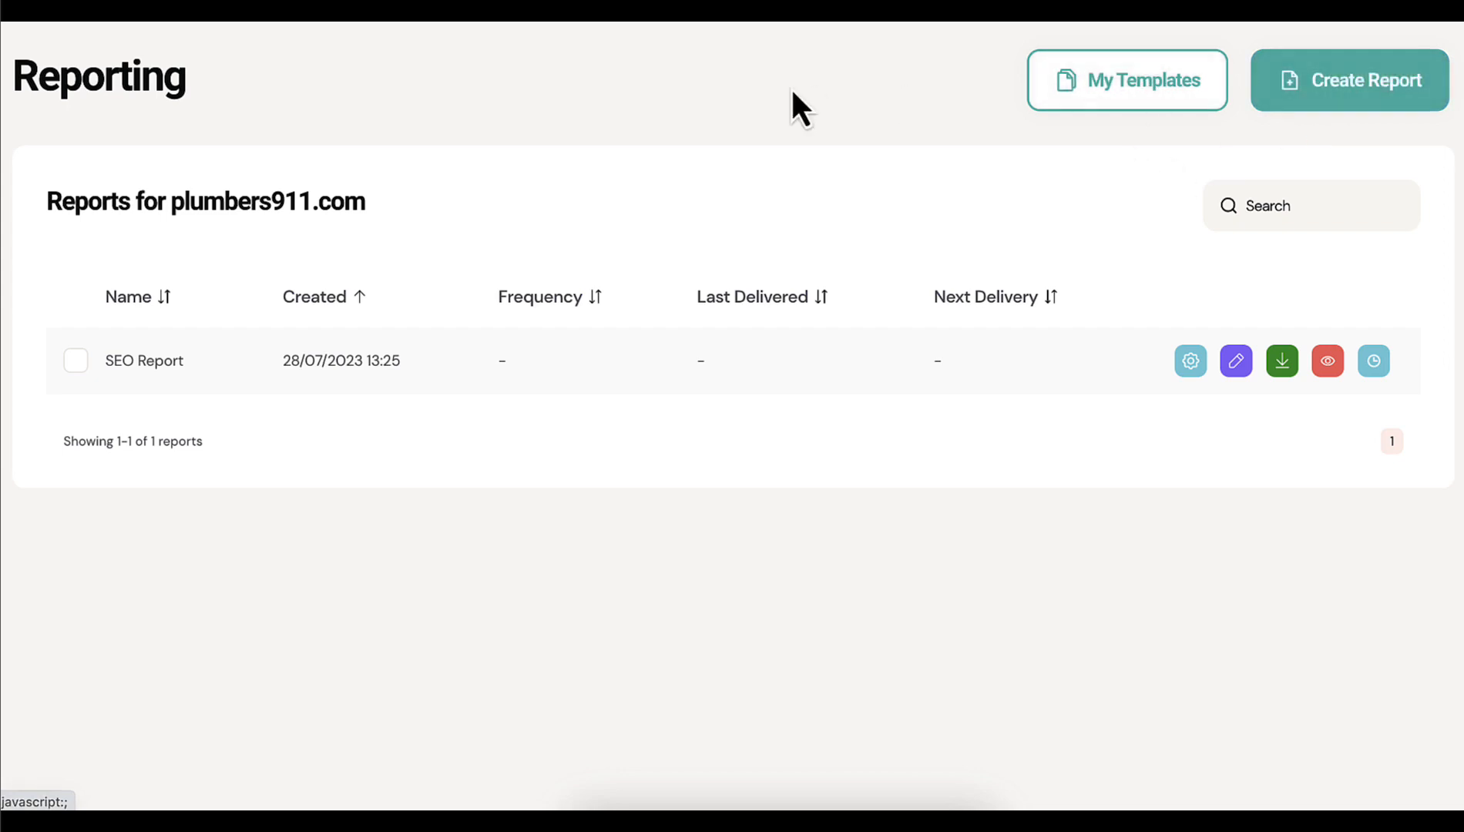
click(1236, 364)
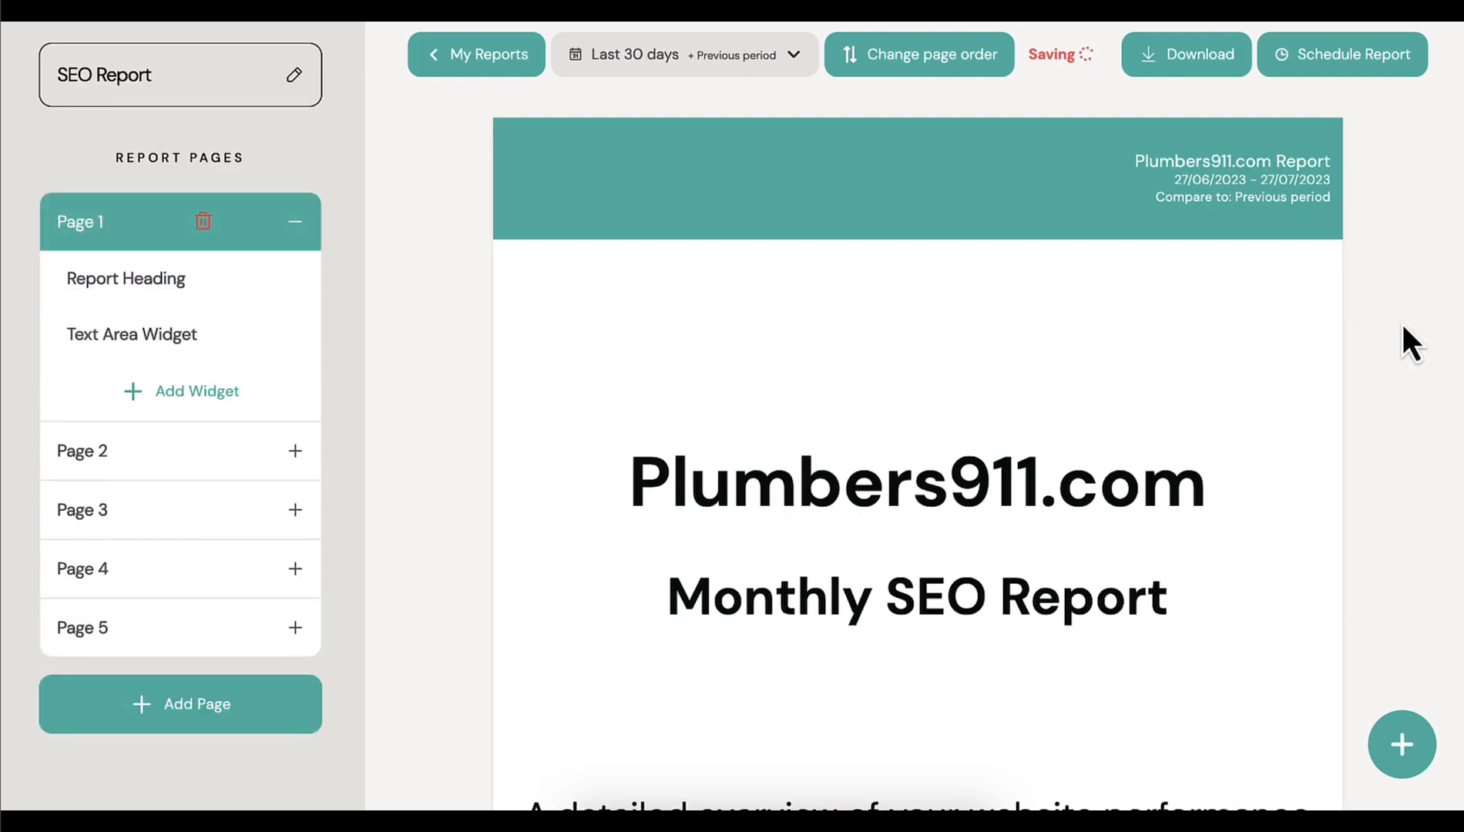
scroll(1391, 343, down, 2)
scroll(1387, 339, down, 15)
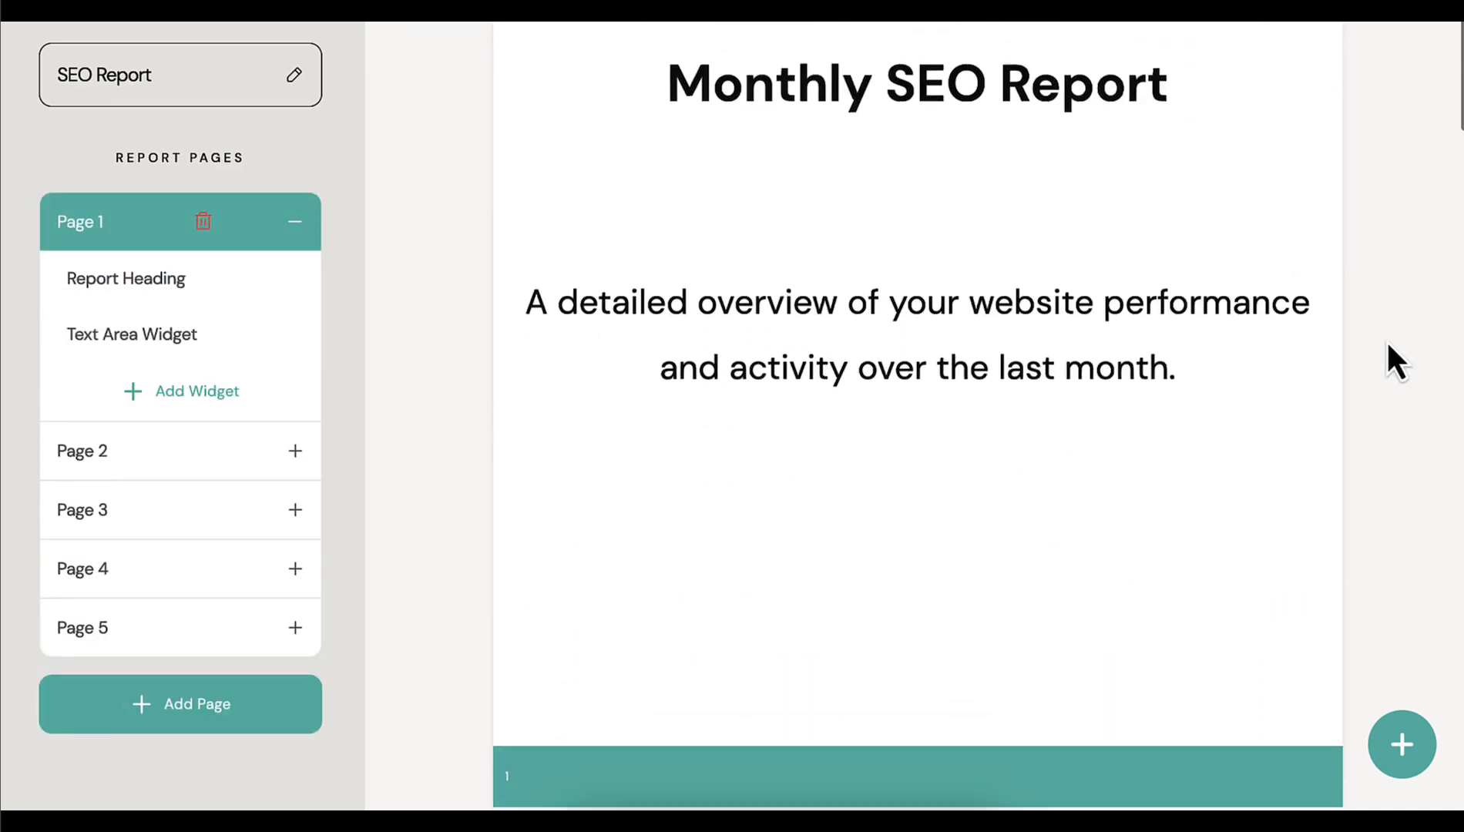
scroll(1387, 343, down, 20)
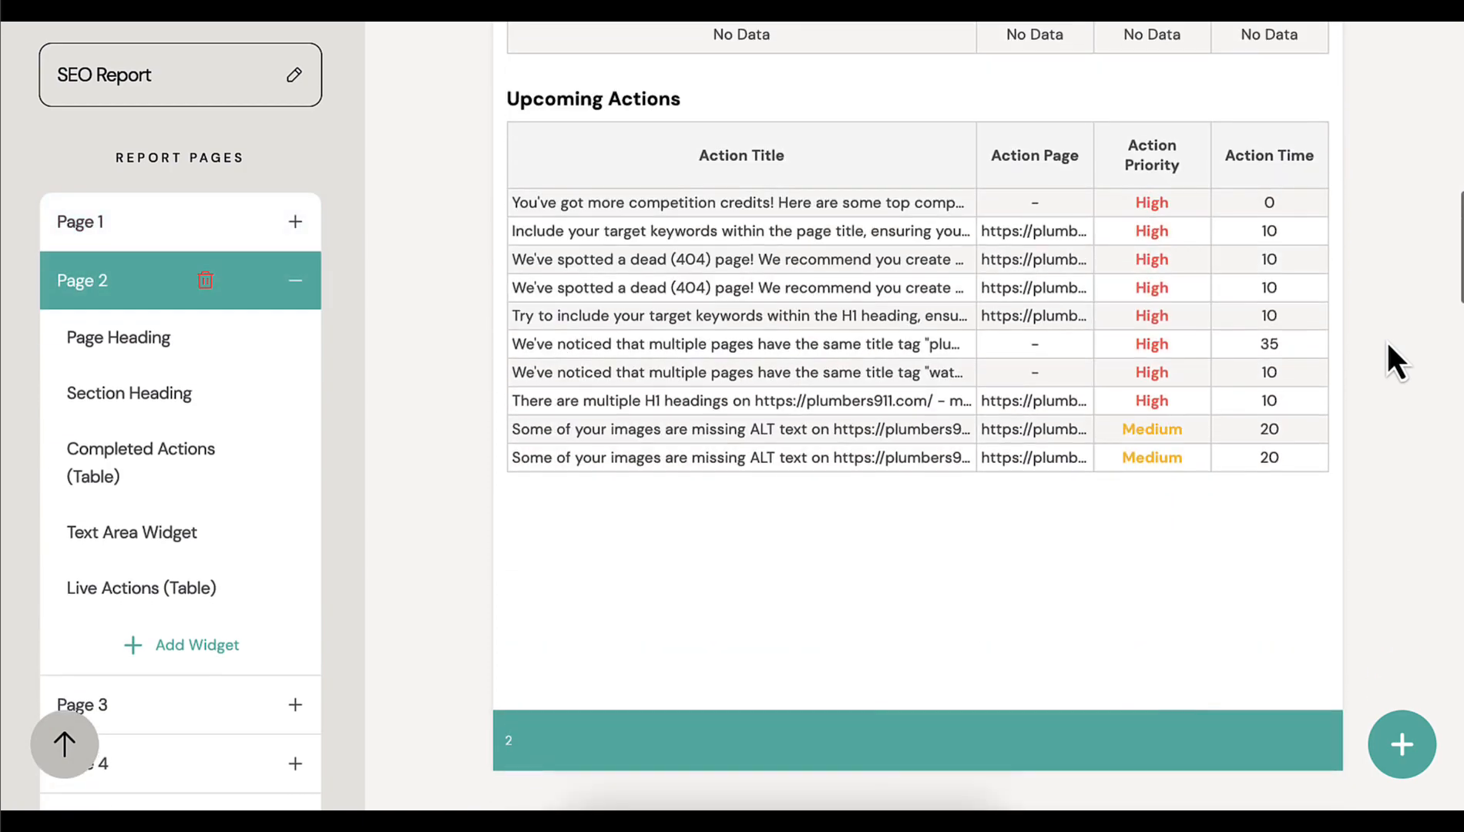
scroll(1386, 340, up, 20)
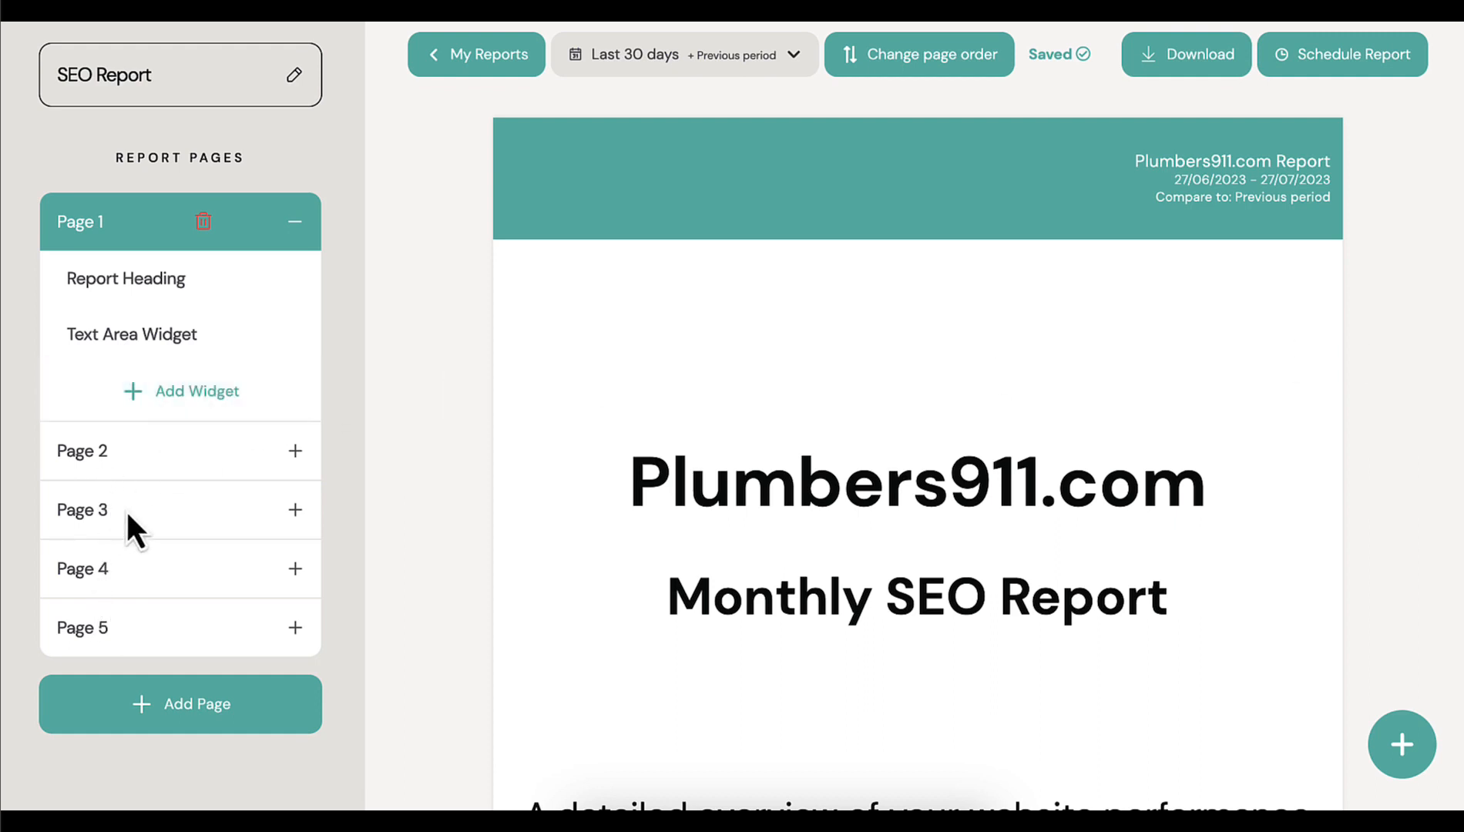
Check the report's date range and page order settings, and close both without making changes.
click(712, 58)
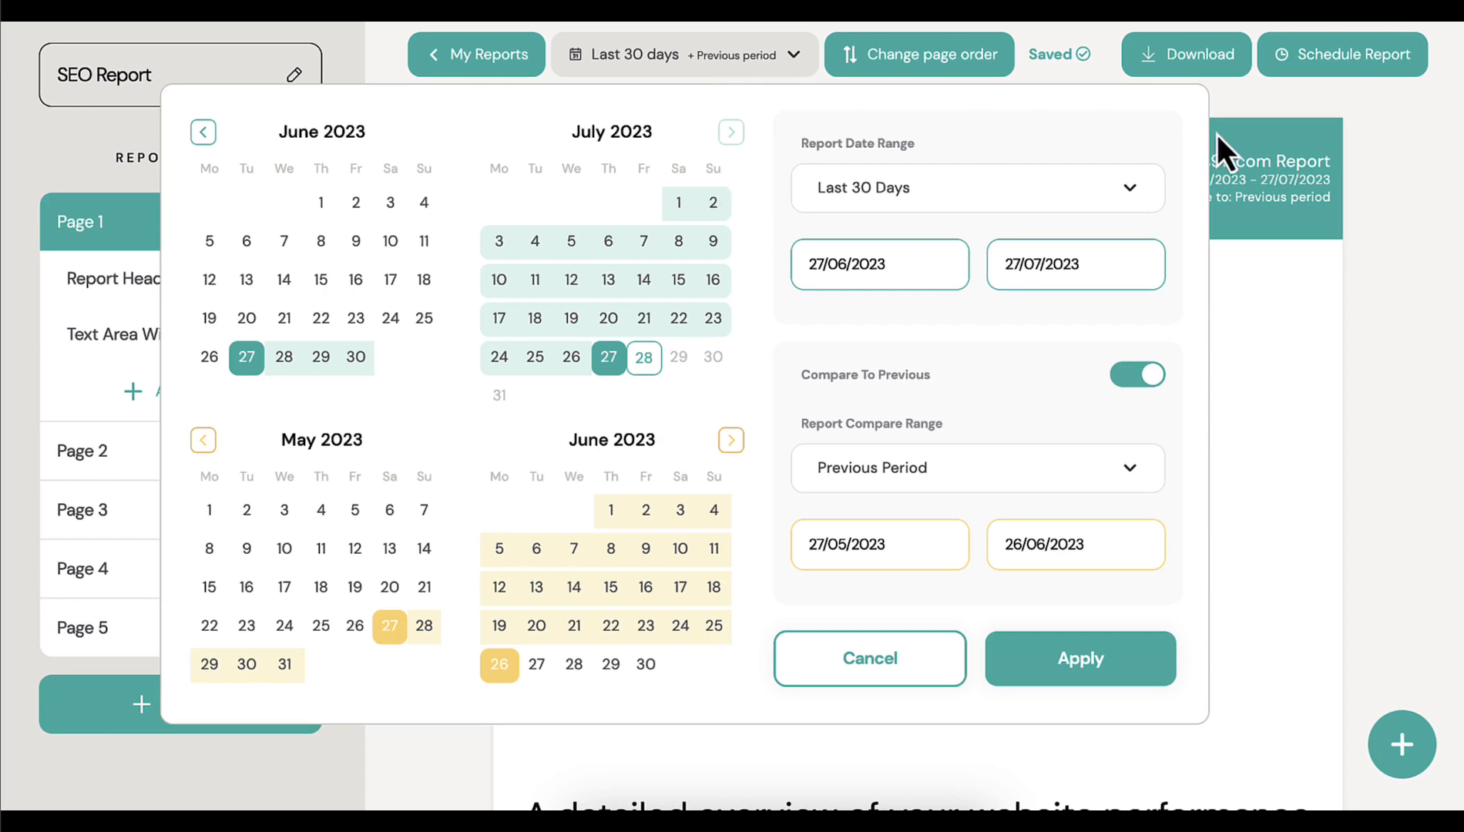
click(886, 54)
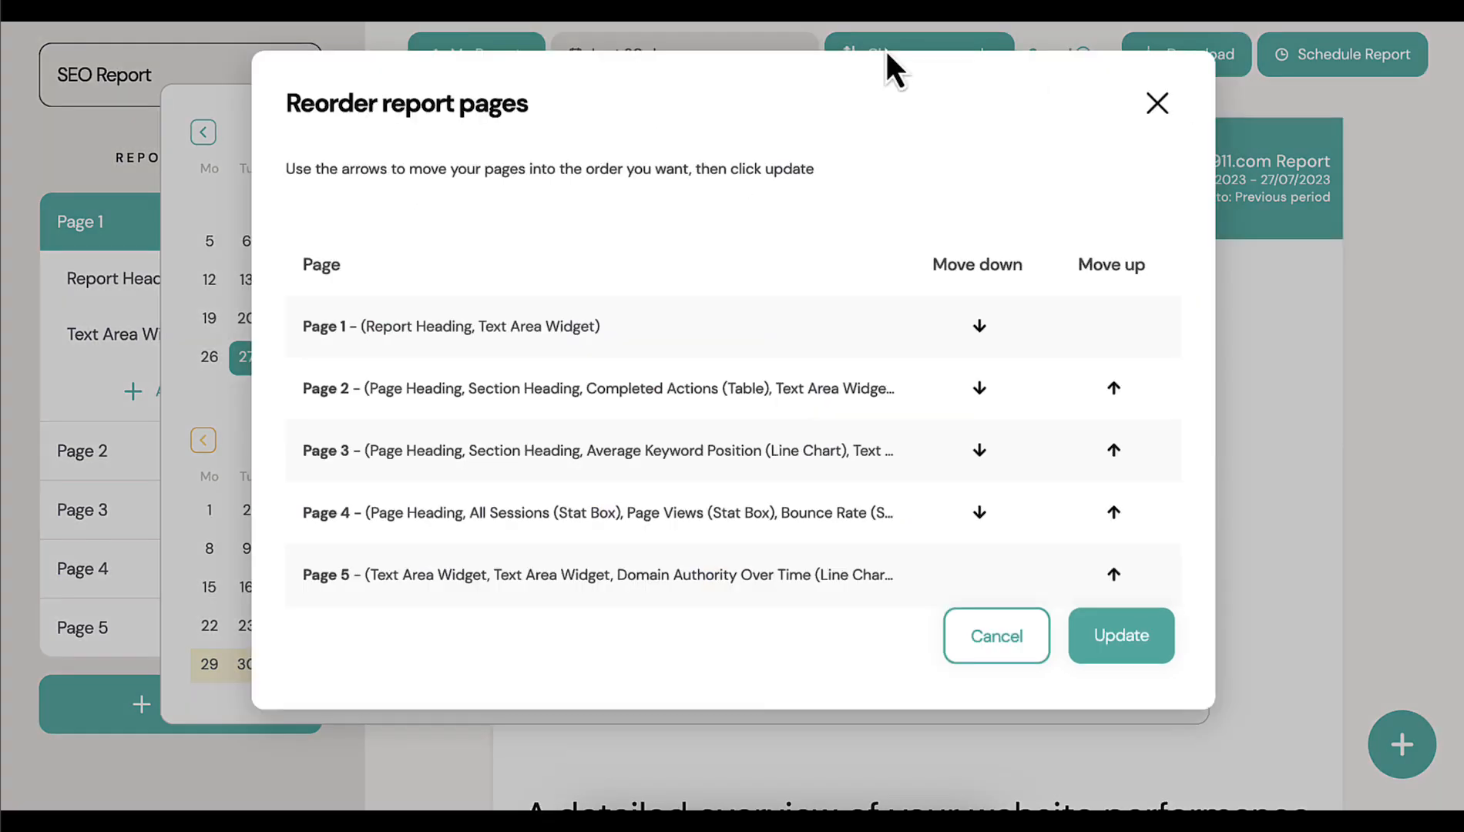
click(1153, 100)
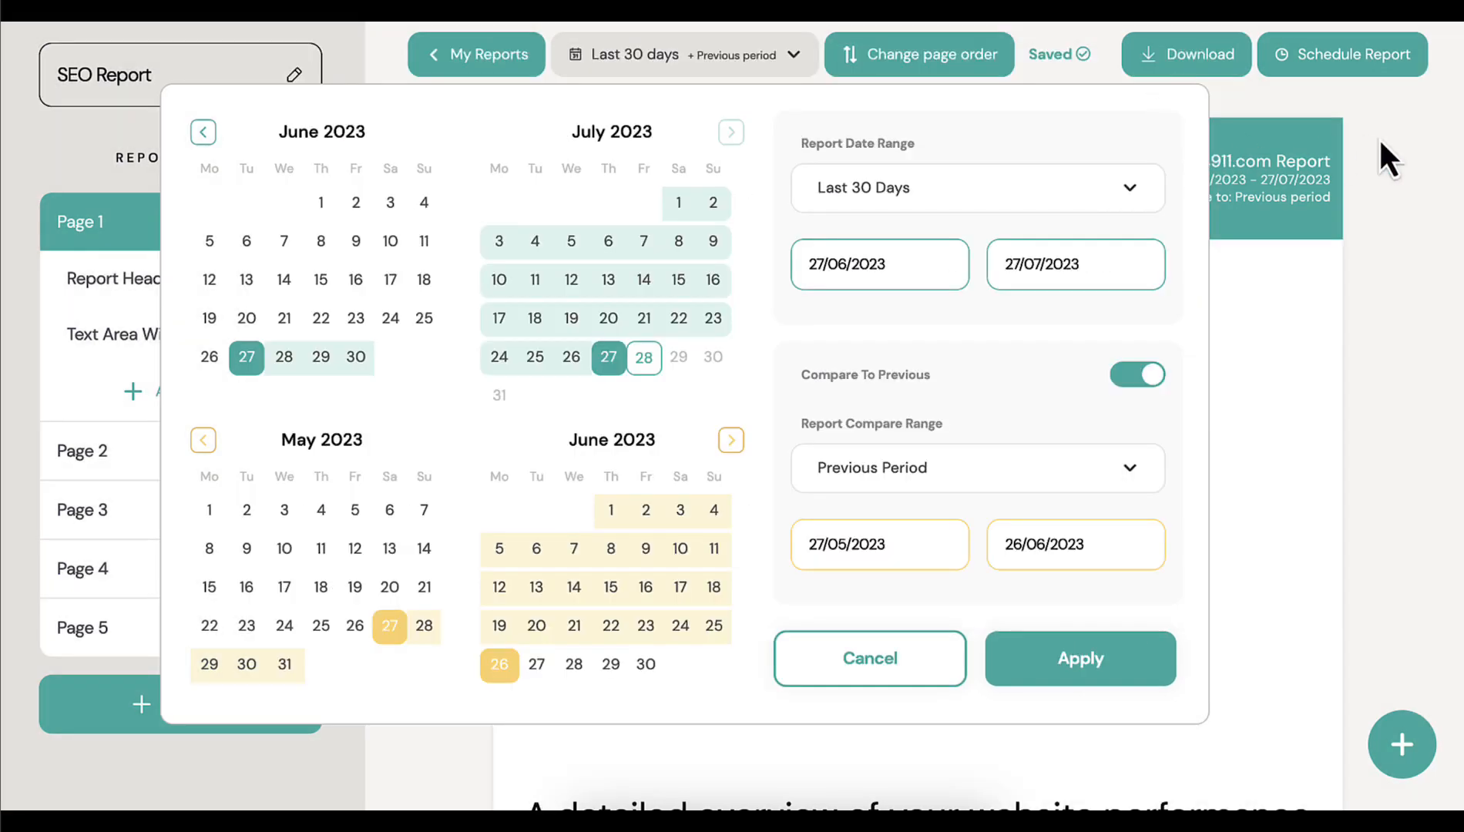
click(882, 653)
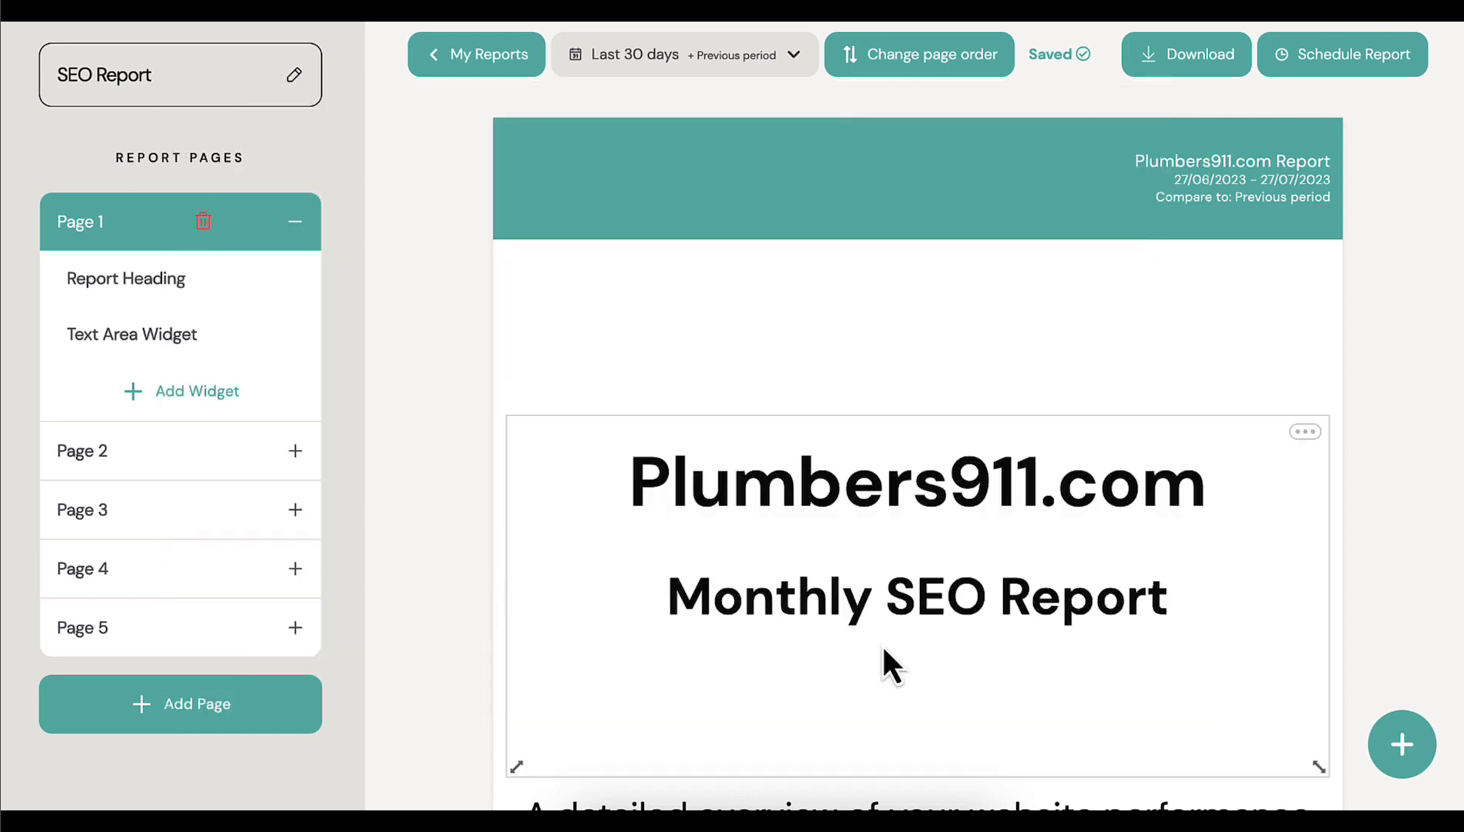
Go to page 2 of the report and review its completed and upcoming SEO actions tables.
scroll(1412, 412, down, 4)
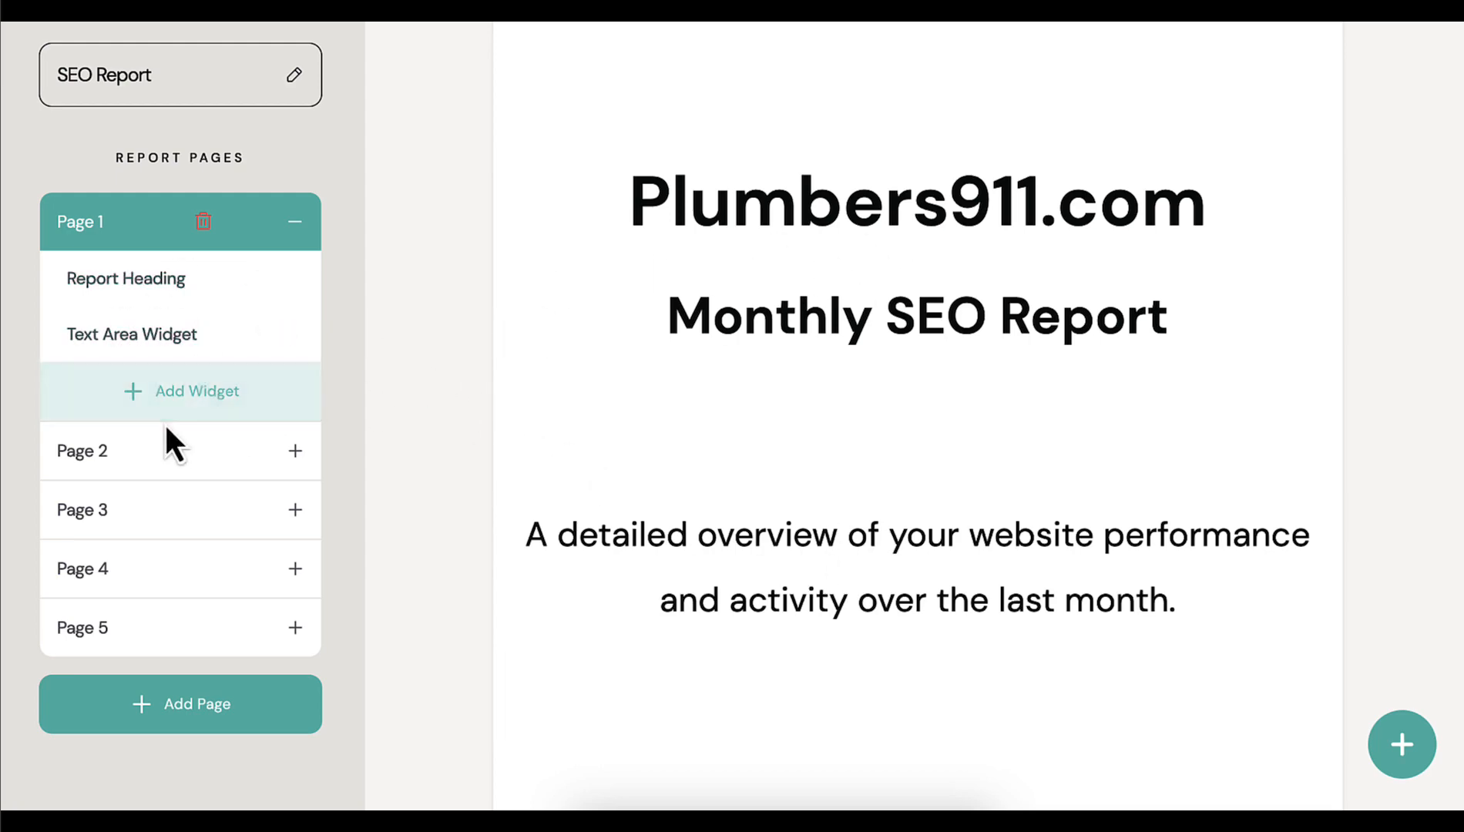
click(127, 451)
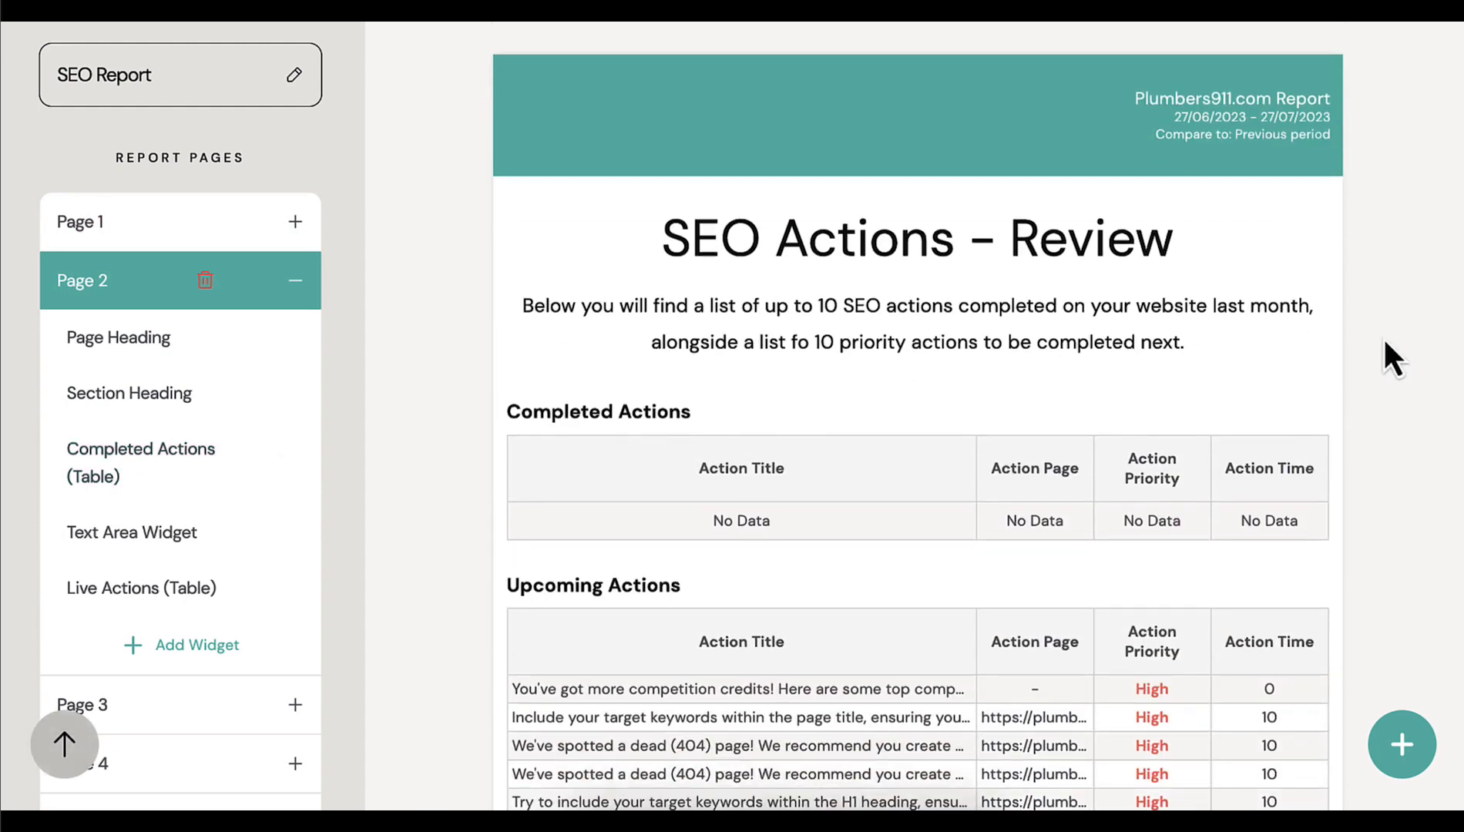
scroll(1375, 343, down, 2)
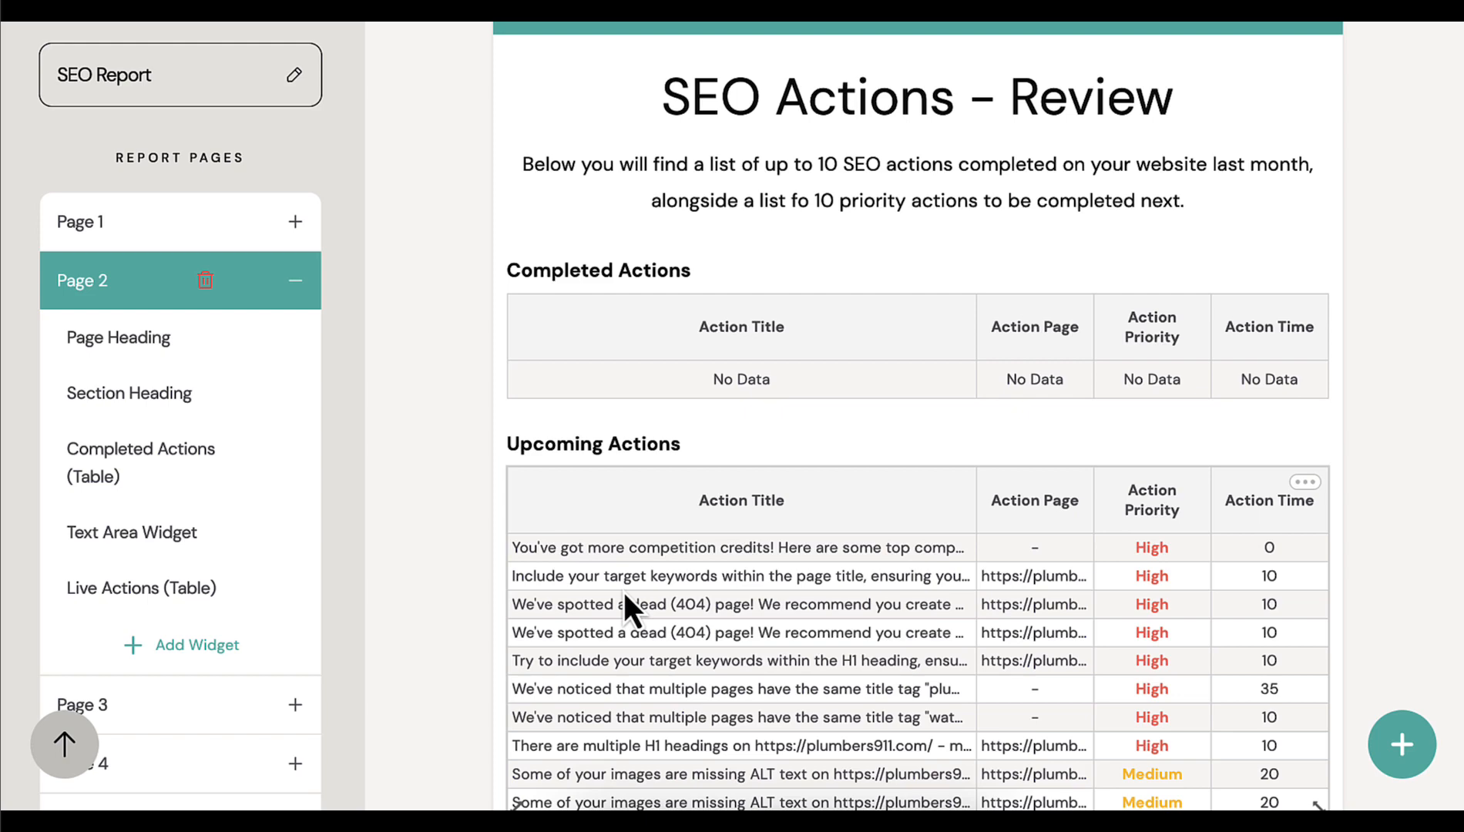
scroll(752, 343, down, 3)
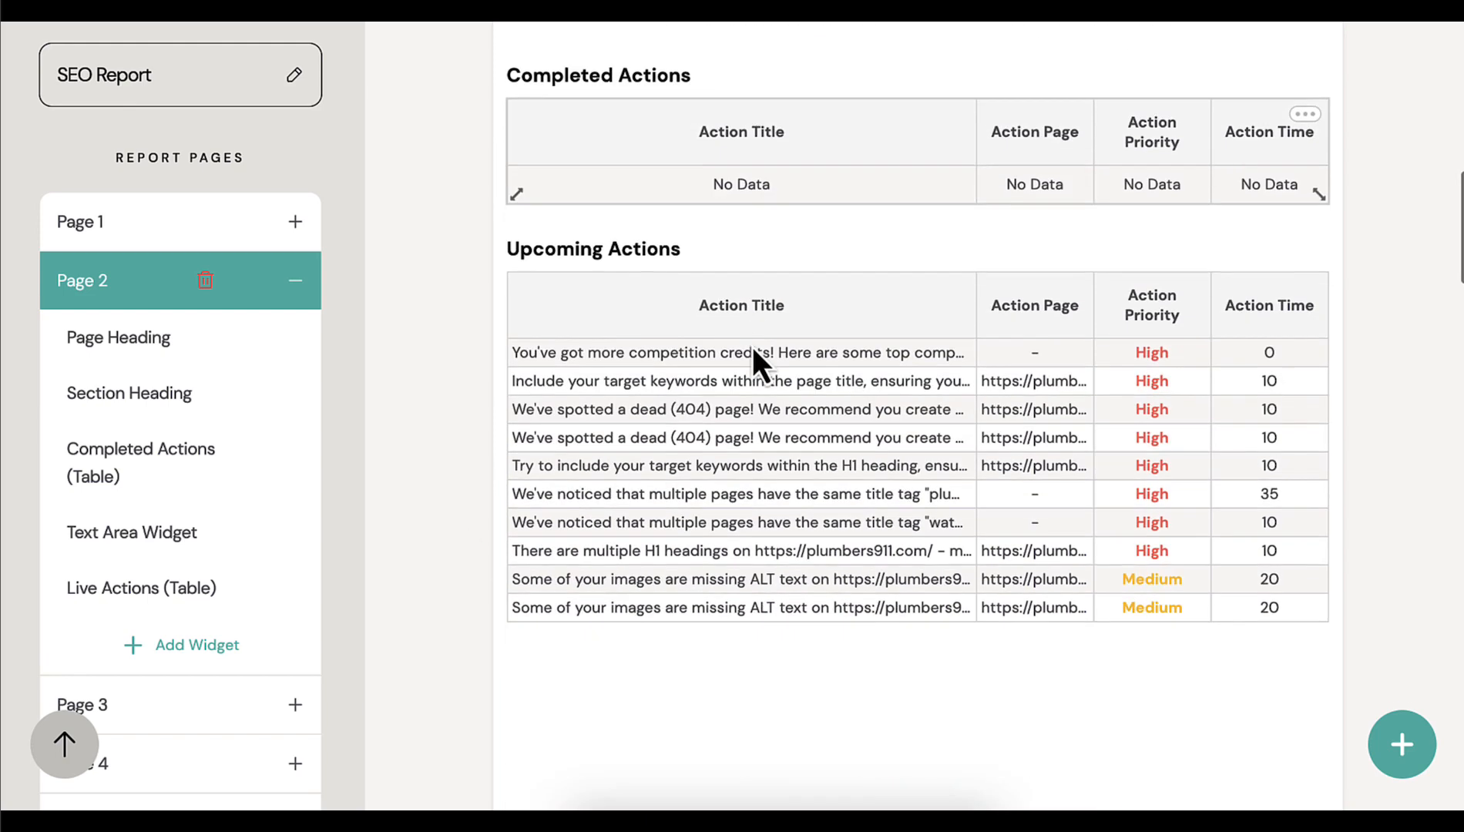
Go to page 3 of the report and review its average keyword ranking chart and top 20 keyword rankings table.
scroll(948, 378, down, 6)
scroll(949, 378, down, 6)
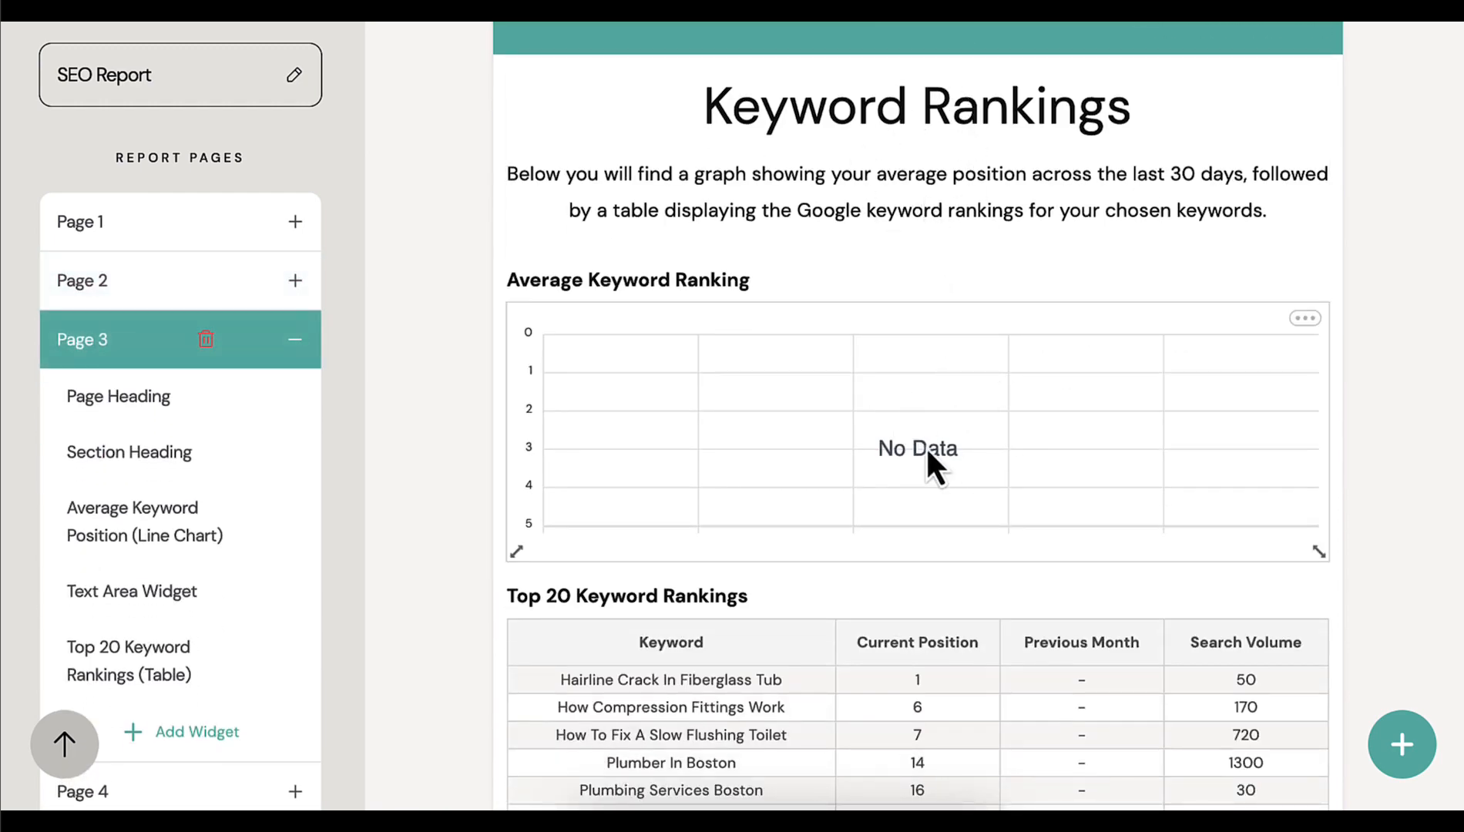
scroll(926, 451, down, 3)
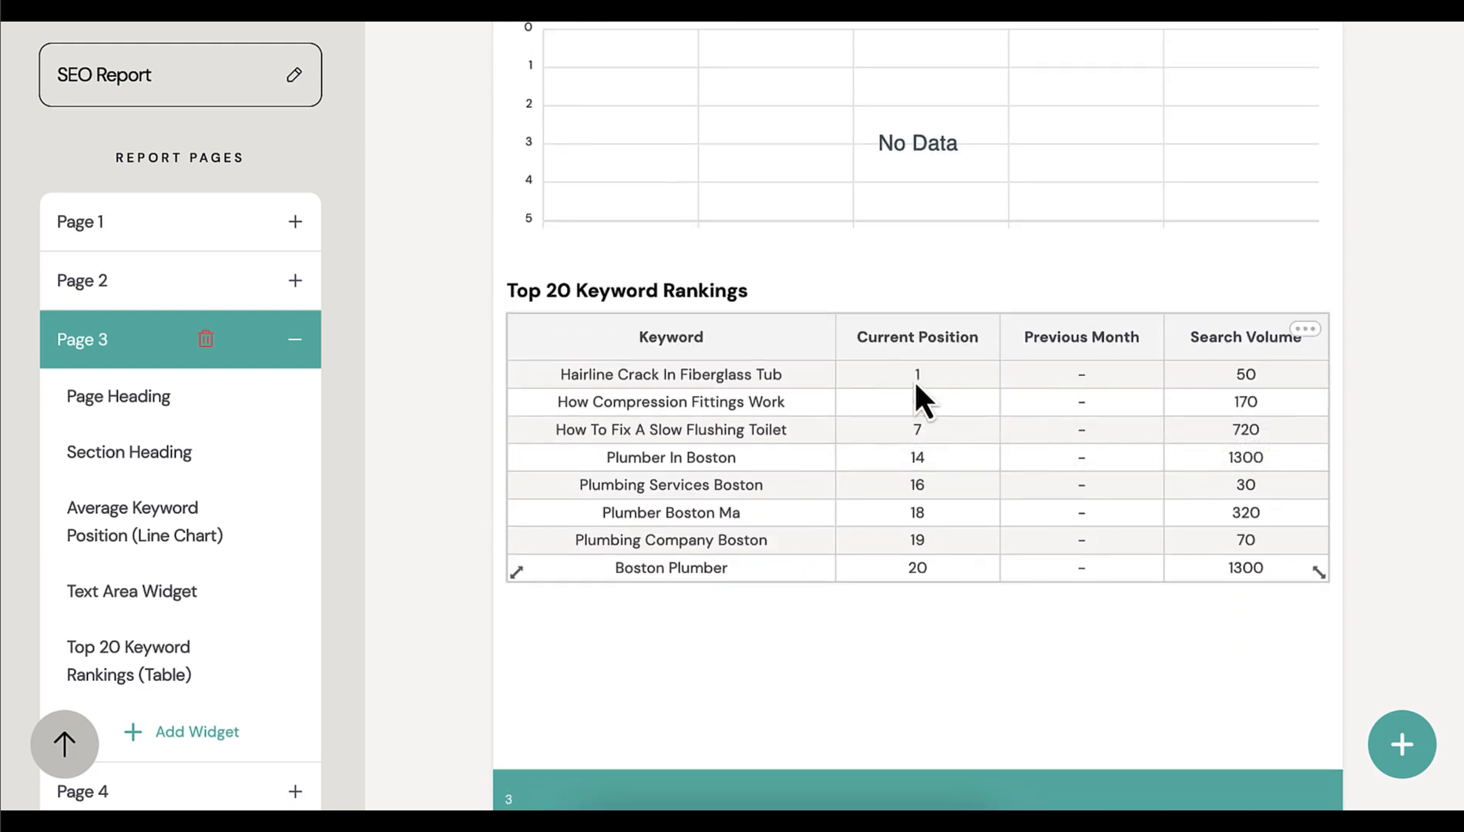
Open the list of widgets that can be added to page 3 and examine the Google Analytics (V4) traffic categories.
scroll(154, 500, down, 1)
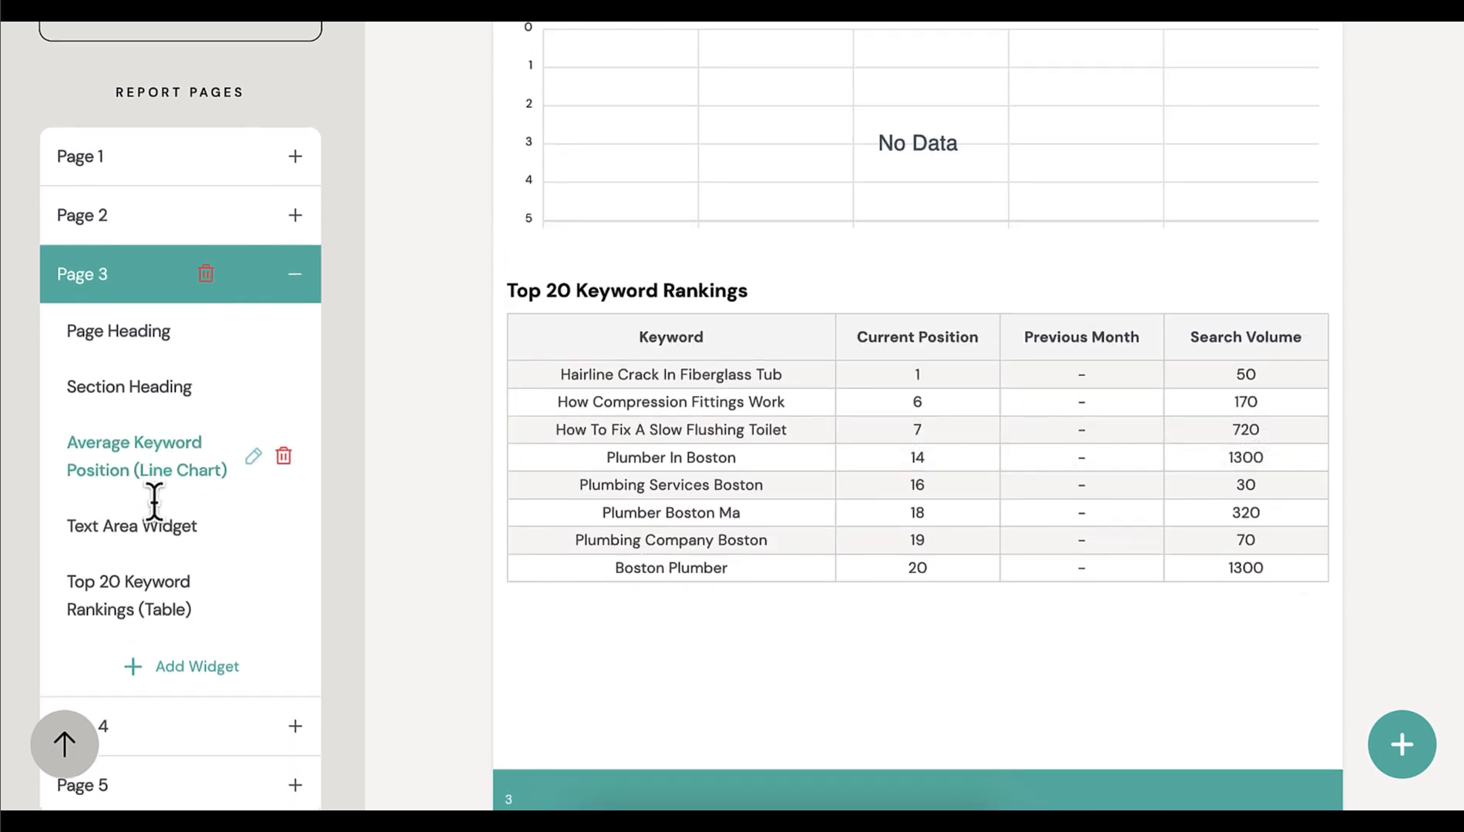
scroll(154, 501, down, 1)
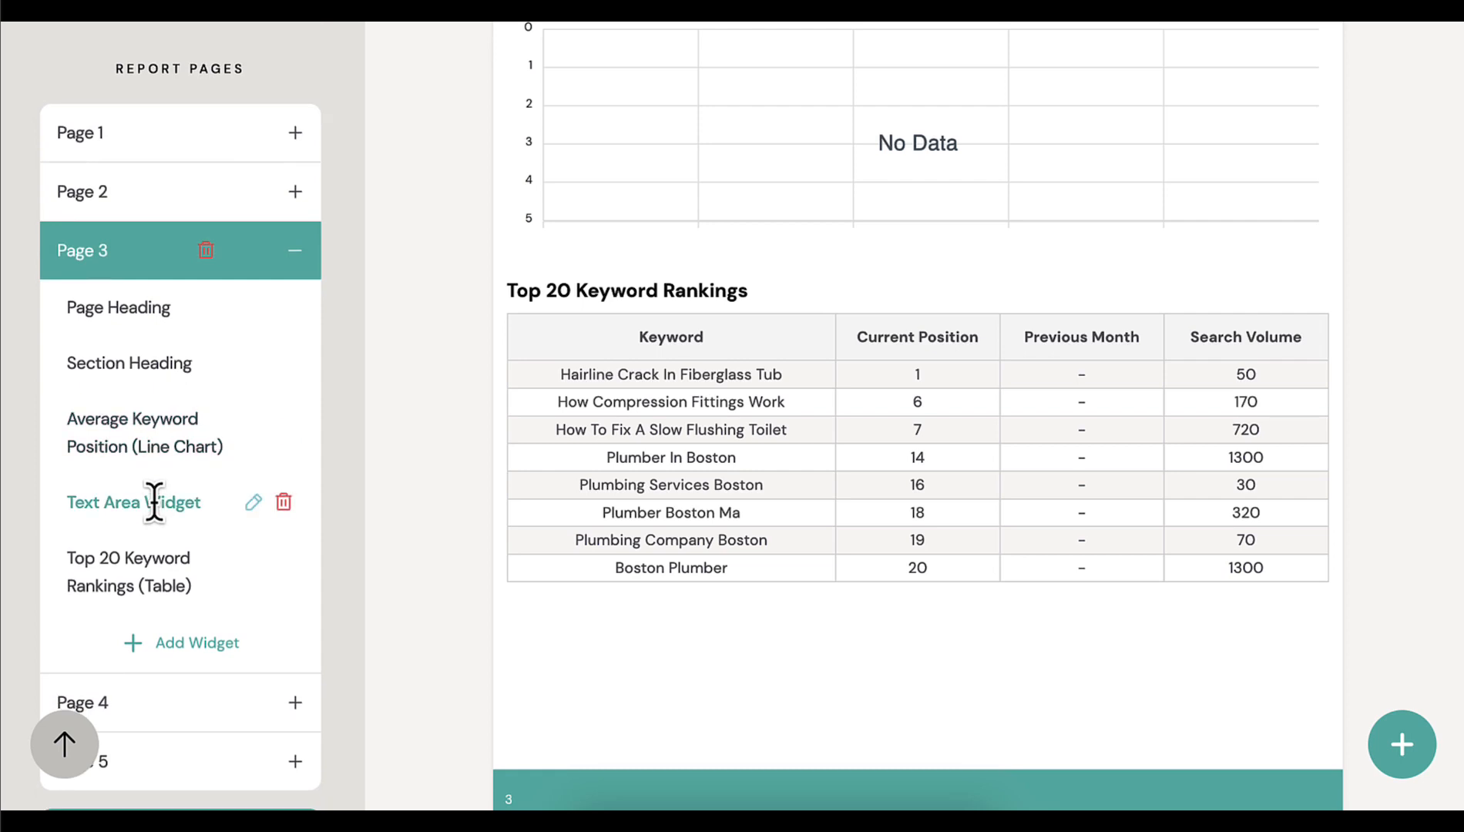
click(207, 651)
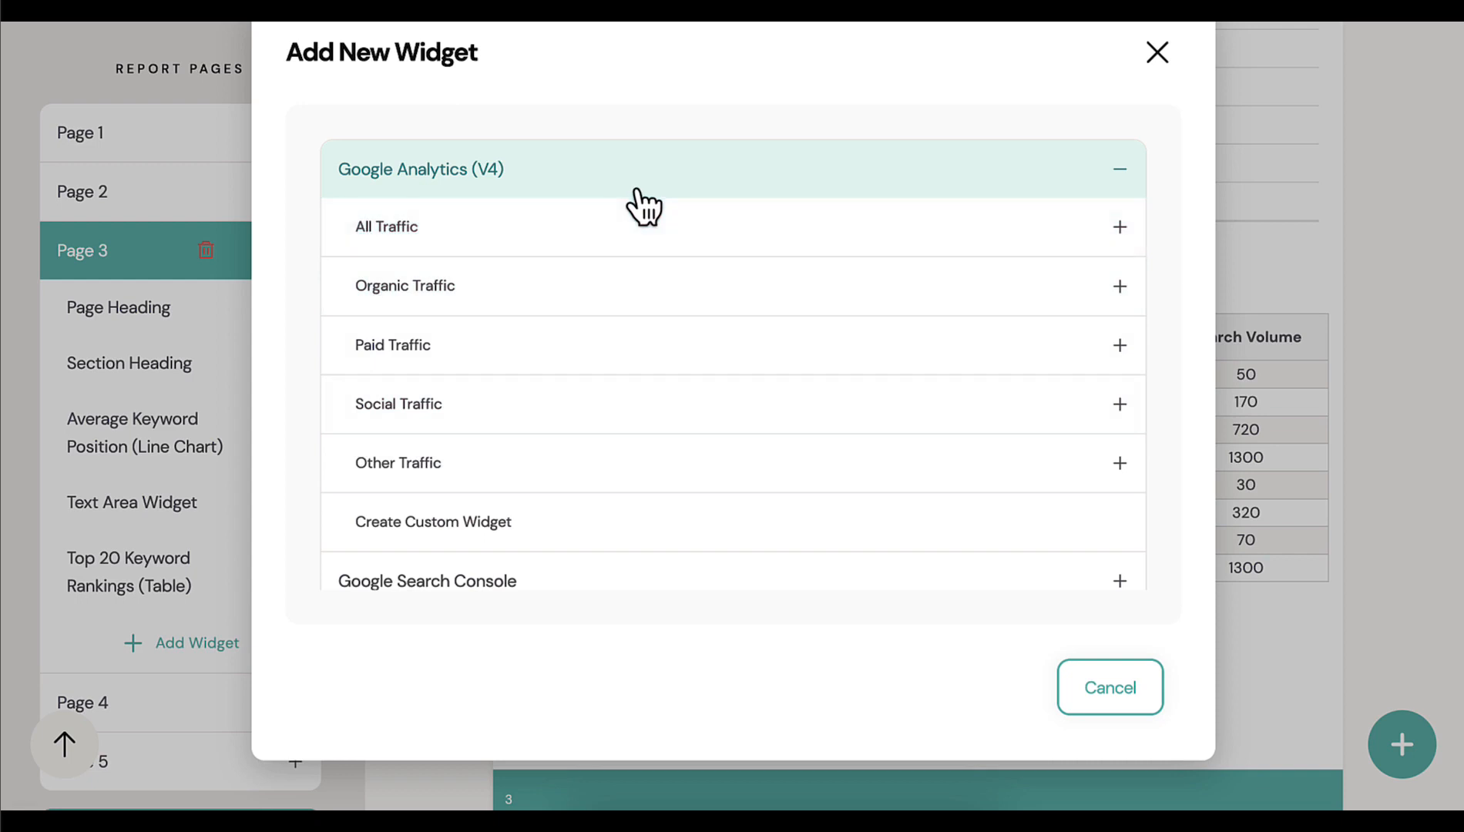
scroll(636, 188, down, 1)
scroll(636, 188, up, 1)
click(449, 183)
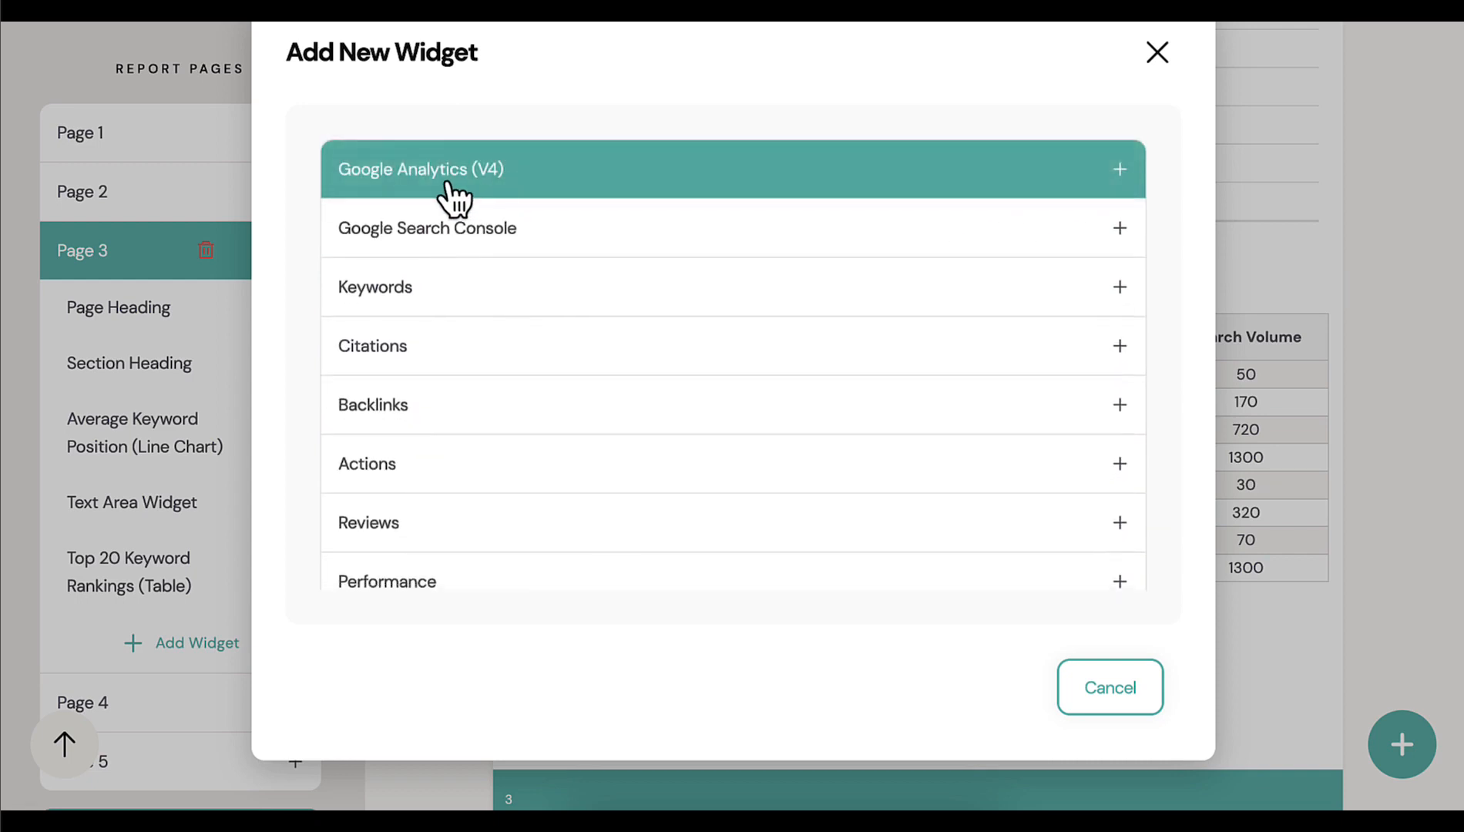
click(448, 183)
scroll(474, 459, down, 1)
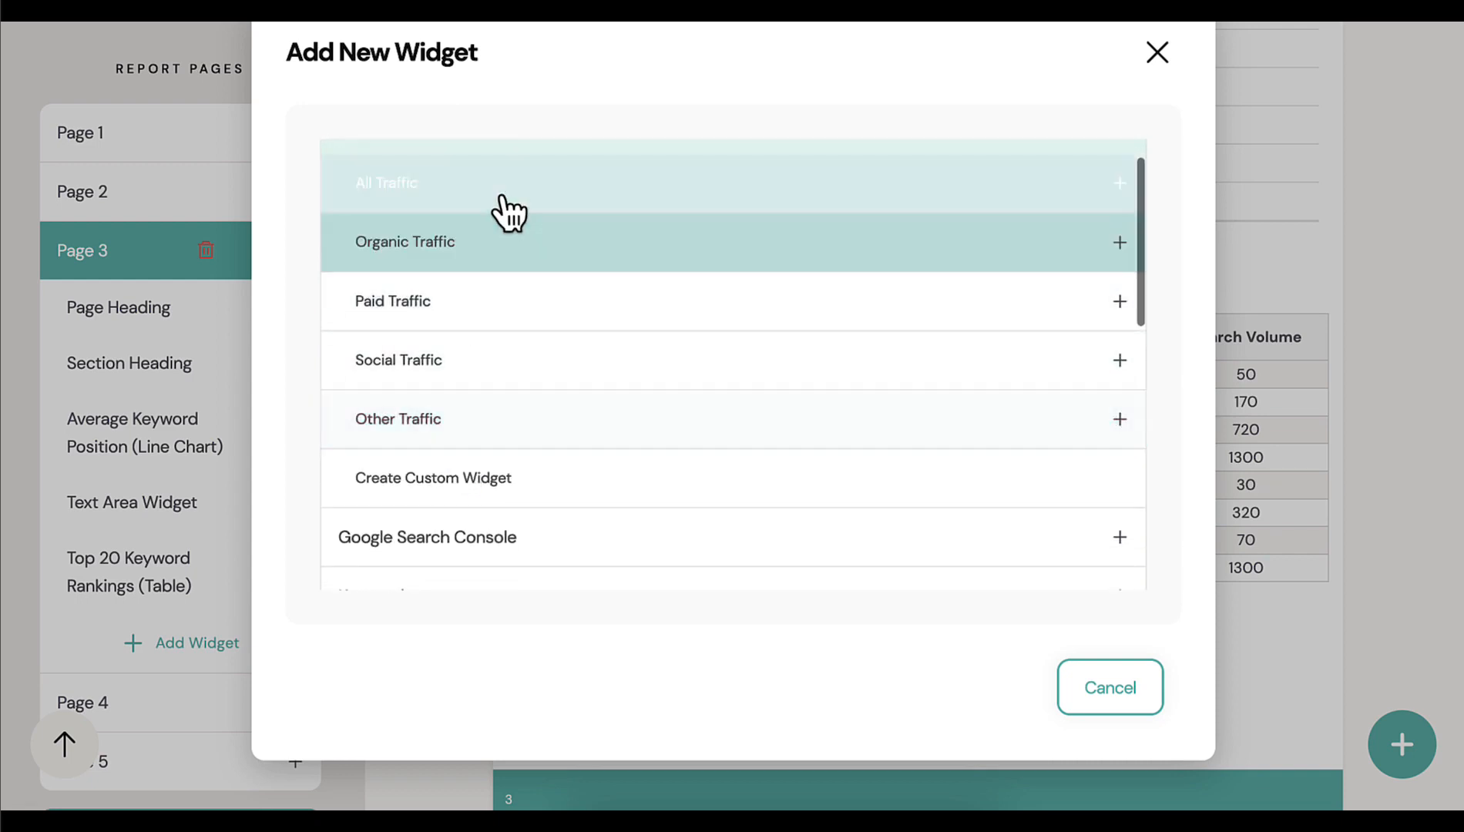
click(501, 196)
scroll(502, 195, up, 1)
click(468, 168)
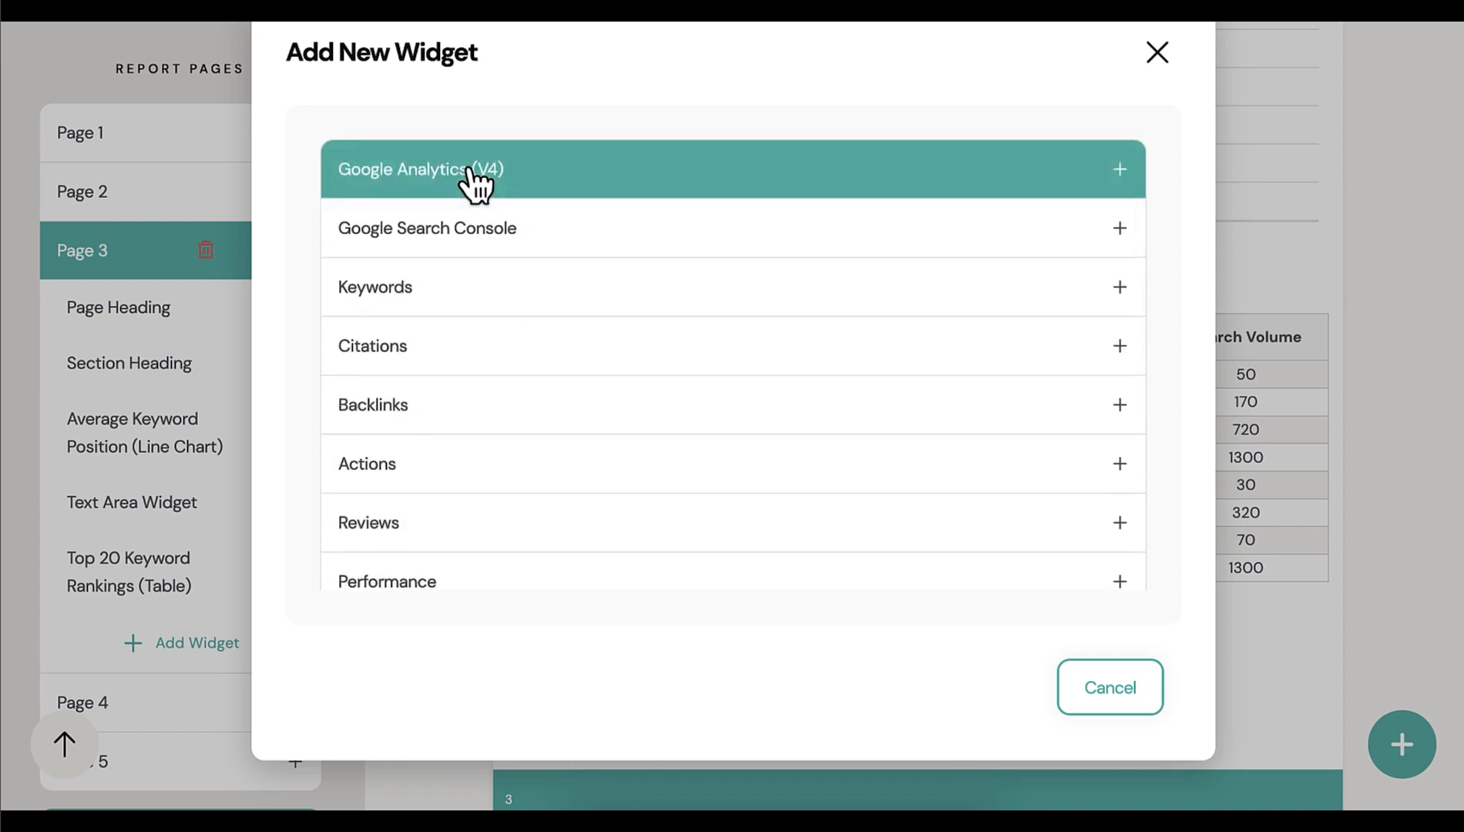
Look through the other widget categories, then leave without adding a widget and return to the report's cover page.
click(479, 242)
click(479, 245)
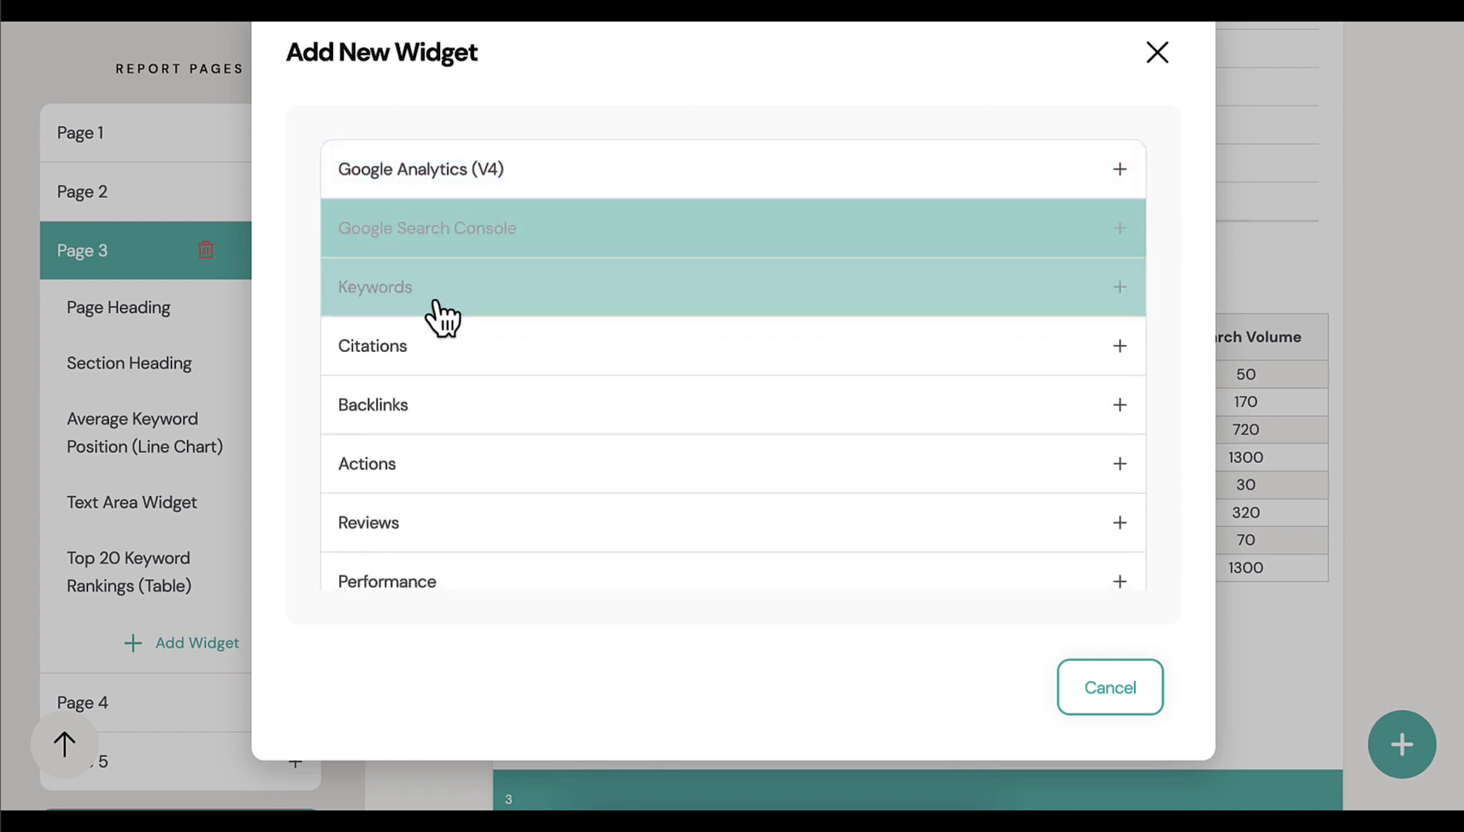
scroll(441, 315, down, 1)
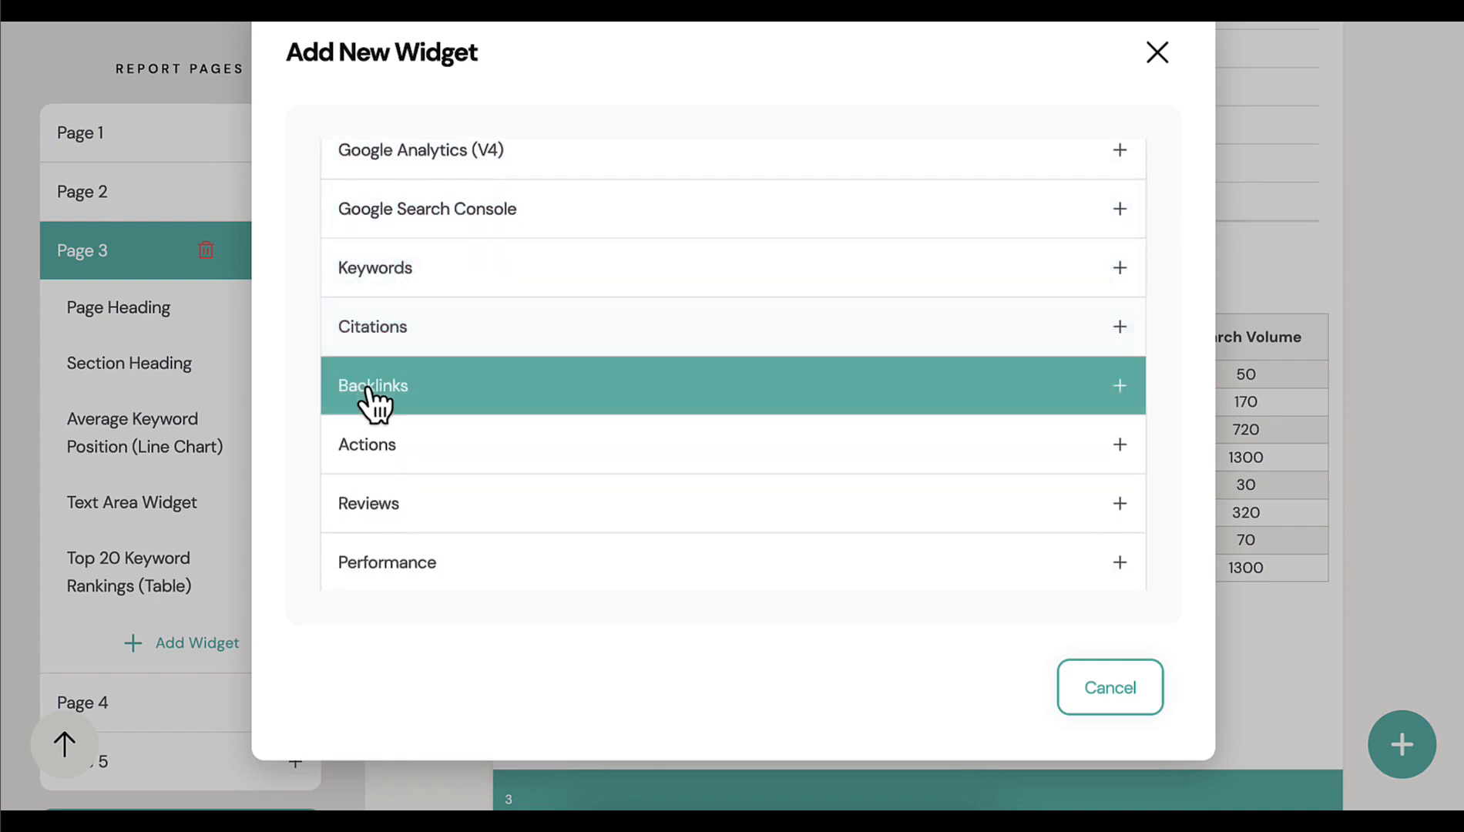
scroll(415, 480, down, 2)
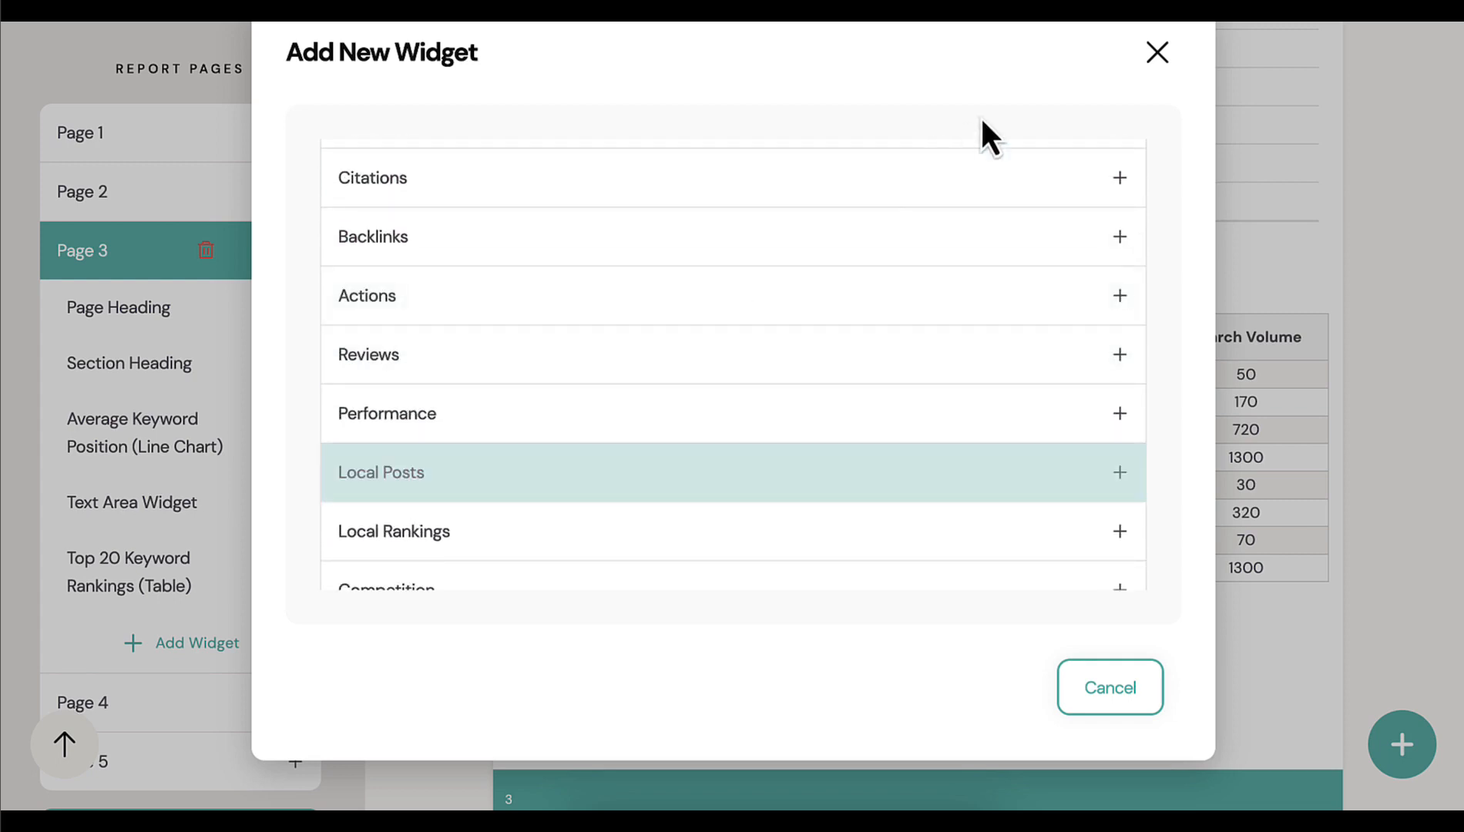
click(1160, 68)
scroll(1262, 438, down, 3)
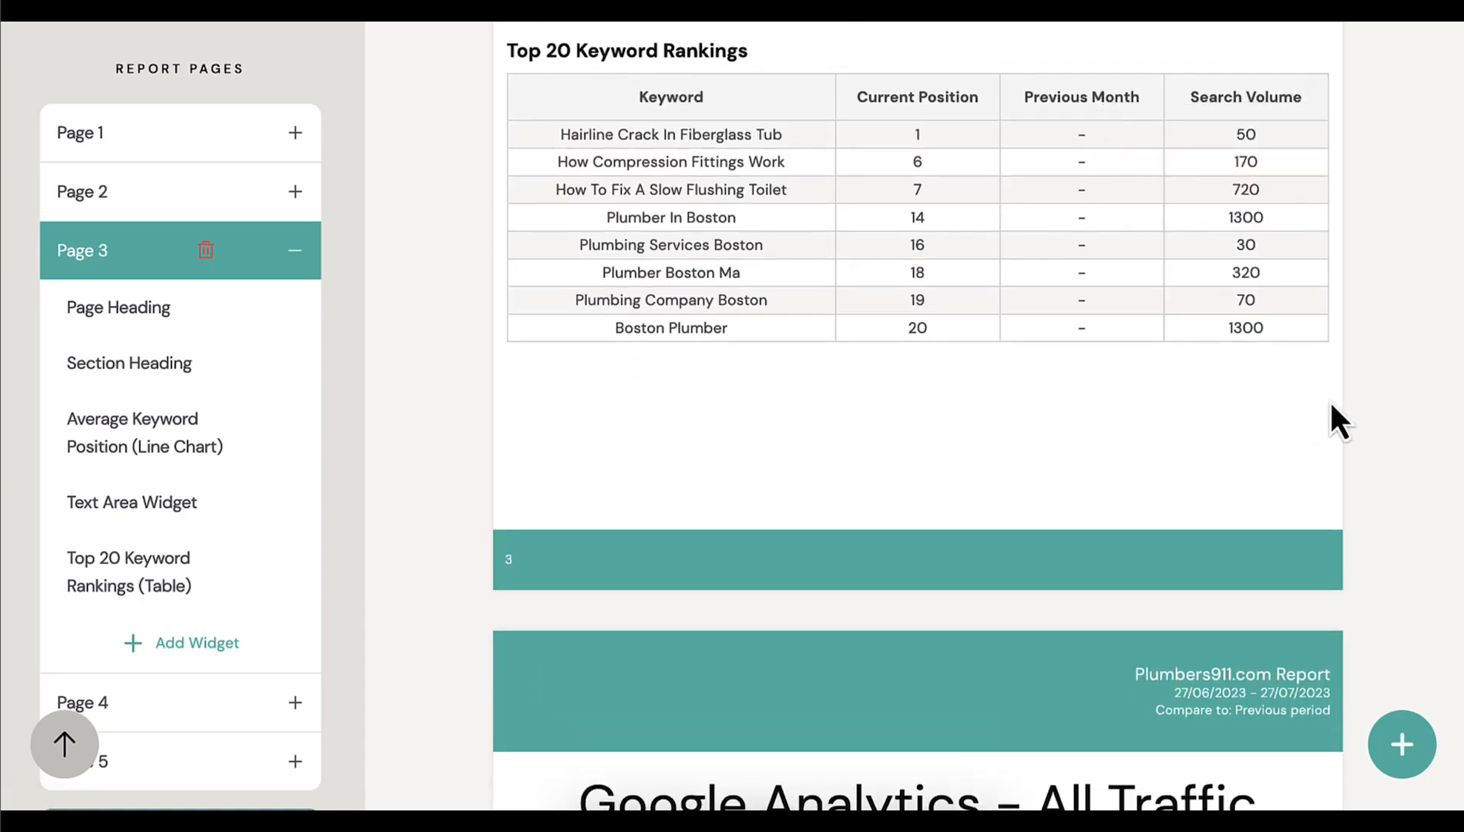
scroll(1331, 406, up, 15)
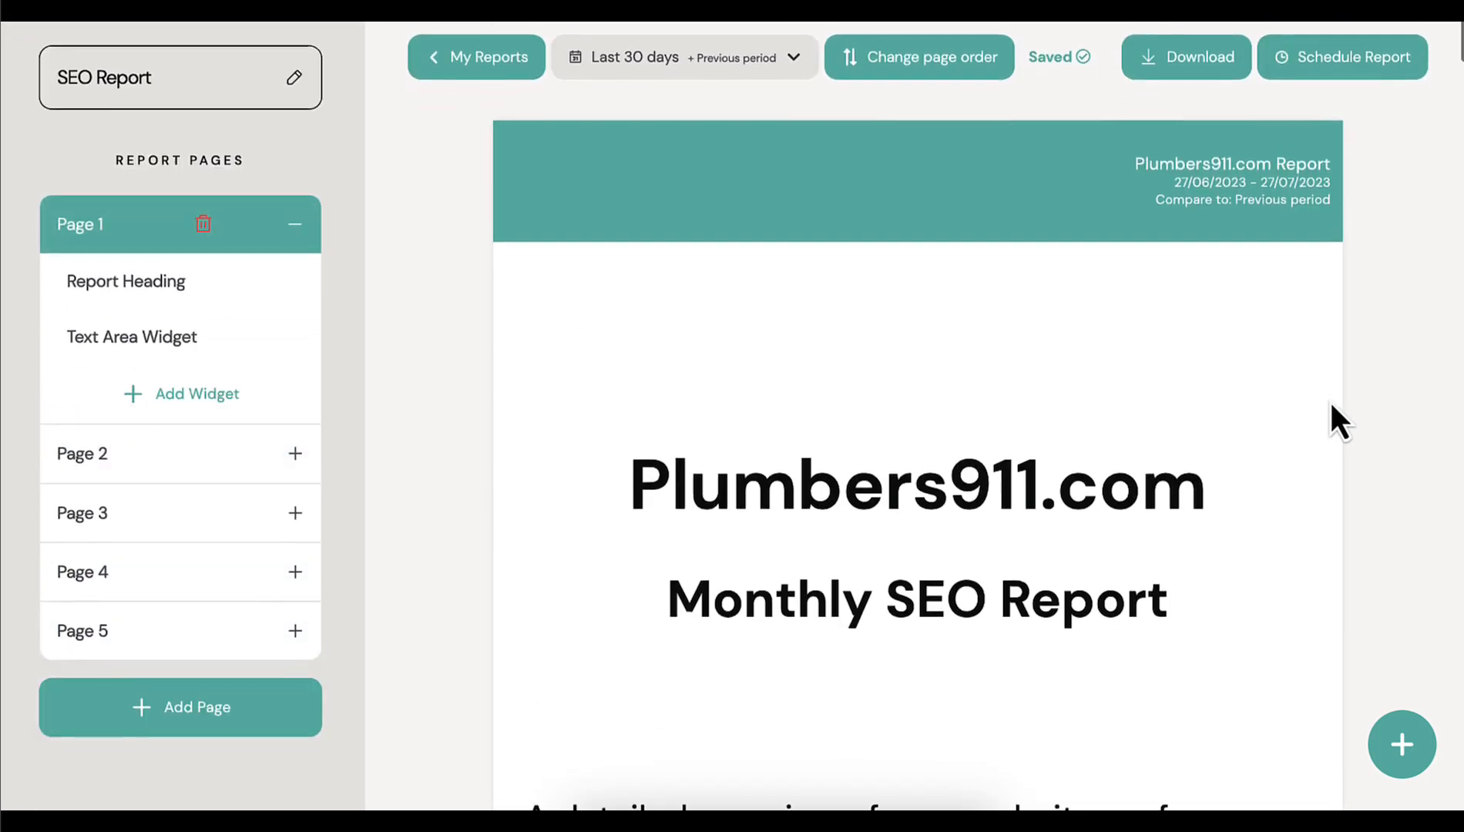